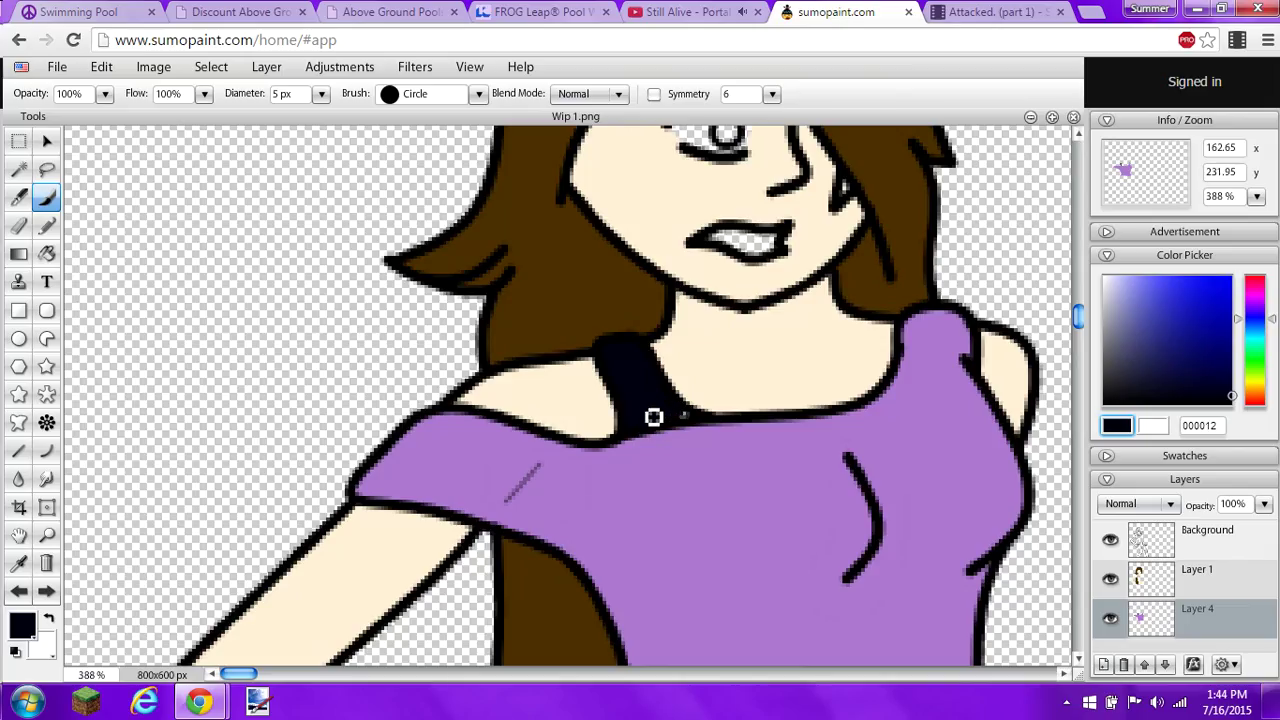
- Reduce the brush diameter to 2 px and fill the remaining gap at the lower edge of the black shoulder strap
{"action": "left_click", "coordinate": [320, 94]}
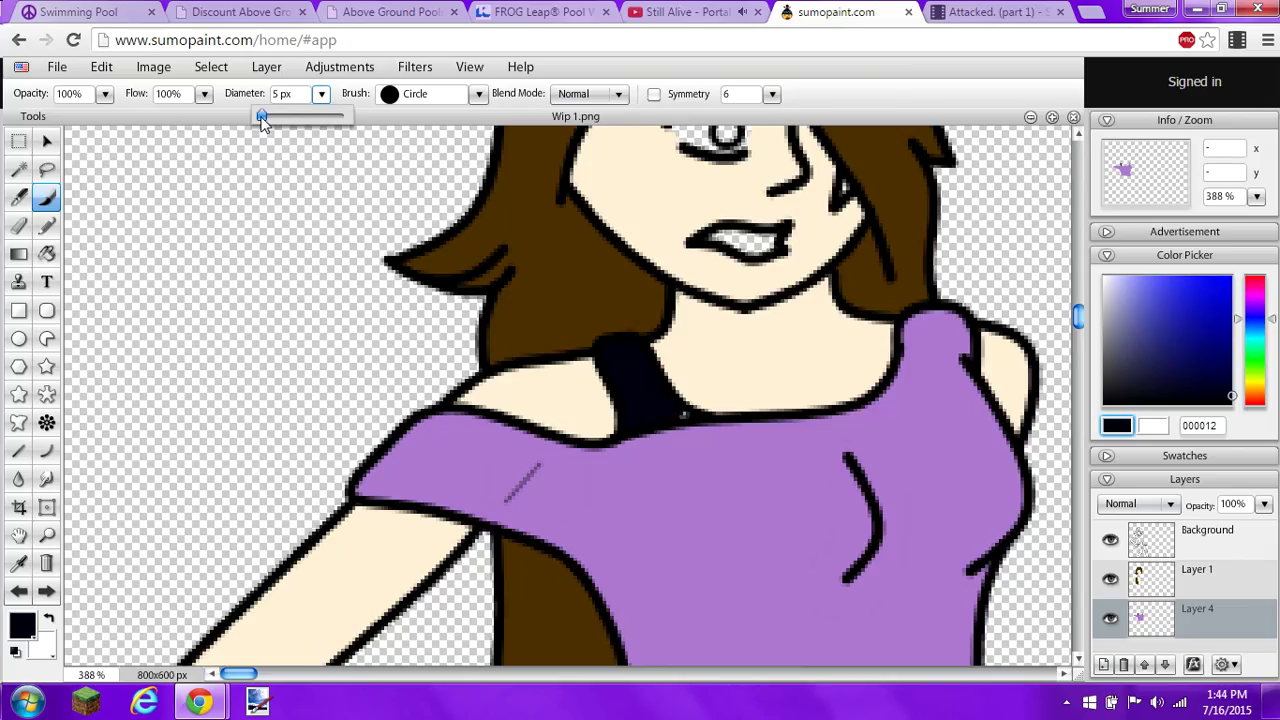
{"action": "left_click_drag", "start_coordinate": [260, 114], "coordinate": [262, 117]}
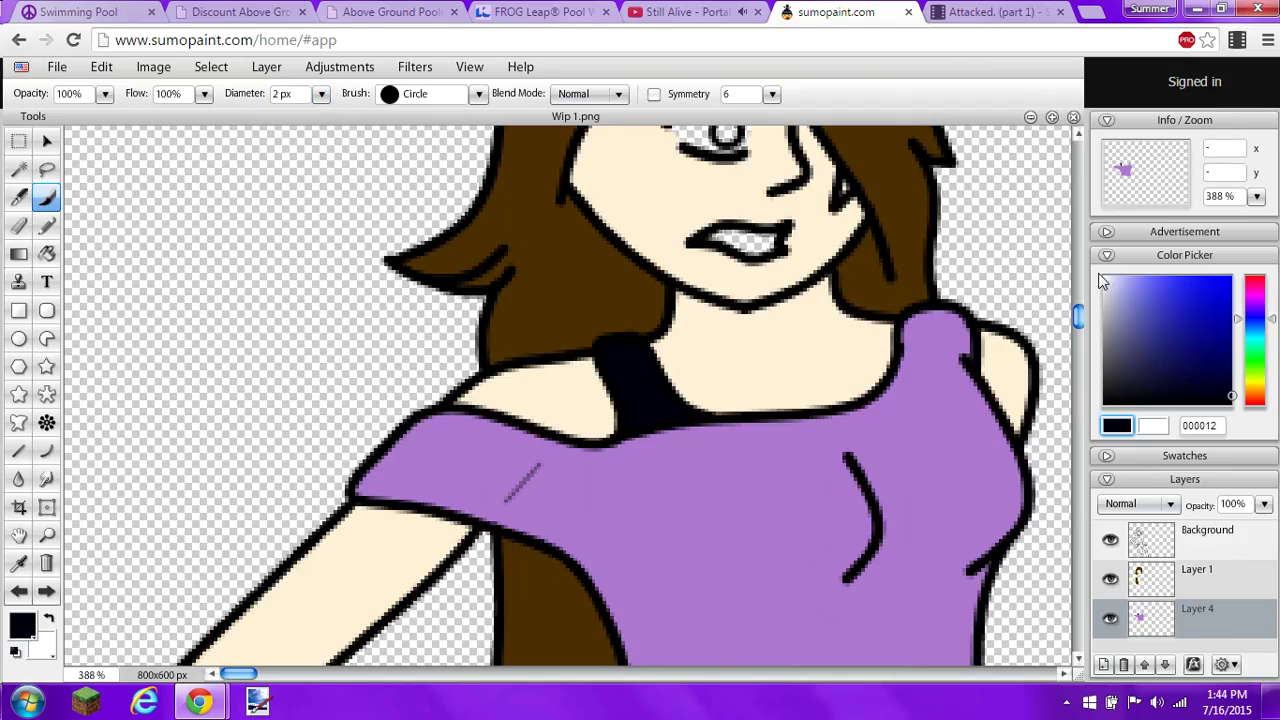
- Set the brush colour to dark red 693535, try a stroke inside the mouth and undo it
{"action": "left_click", "coordinate": [1145, 324]}
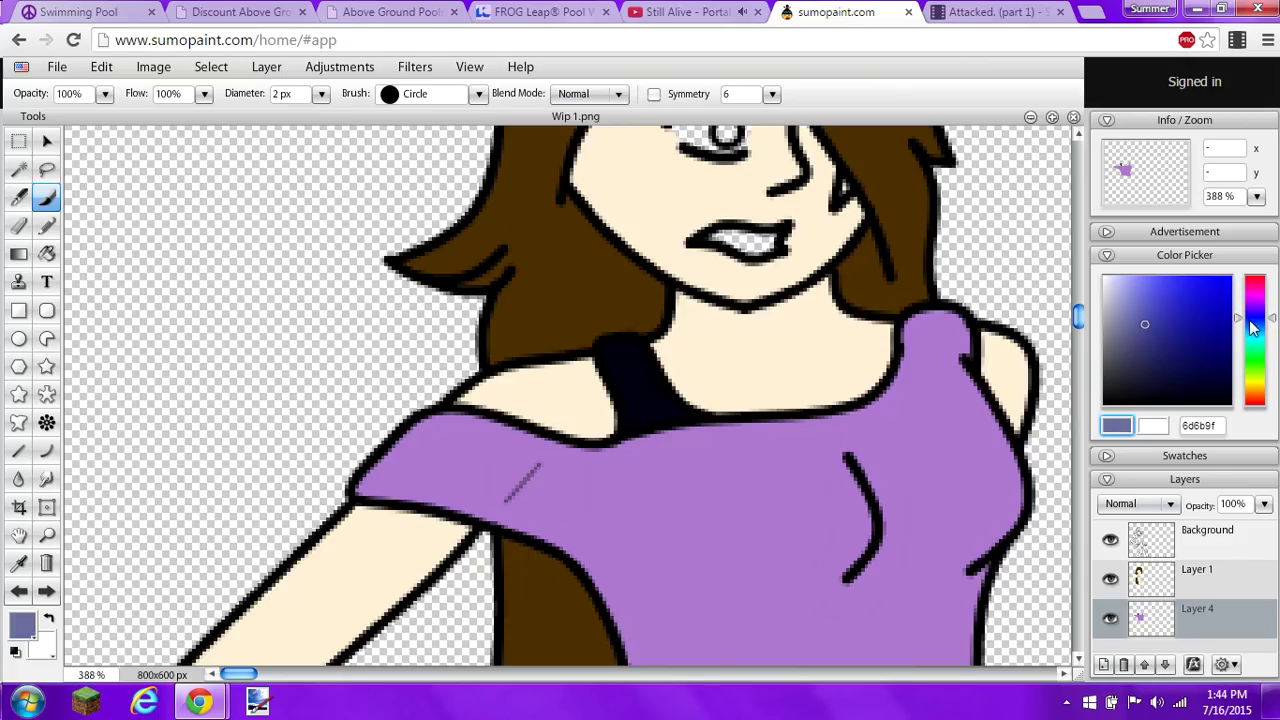
{"action": "left_click_drag", "start_coordinate": [1252, 328], "coordinate": [1258, 408]}
{"action": "left_click_drag", "start_coordinate": [1148, 324], "coordinate": [1163, 323]}
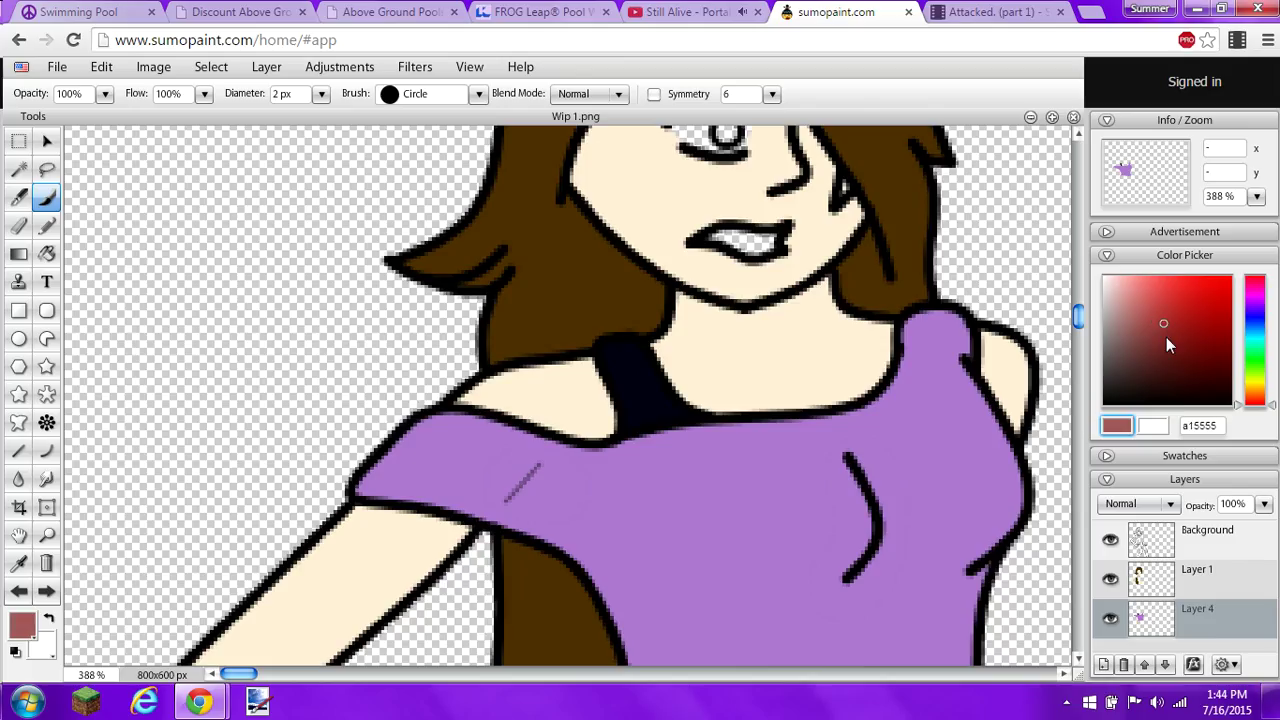
{"action": "left_click_drag", "start_coordinate": [1079, 318], "coordinate": [1074, 286]}
{"action": "mouse_move", "coordinate": [1175, 323]}
{"action": "left_mouse_down"}
{"action": "mouse_move", "coordinate": [1160, 327]}
{"action": "mouse_move", "coordinate": [1167, 352]}
{"action": "left_mouse_up"}
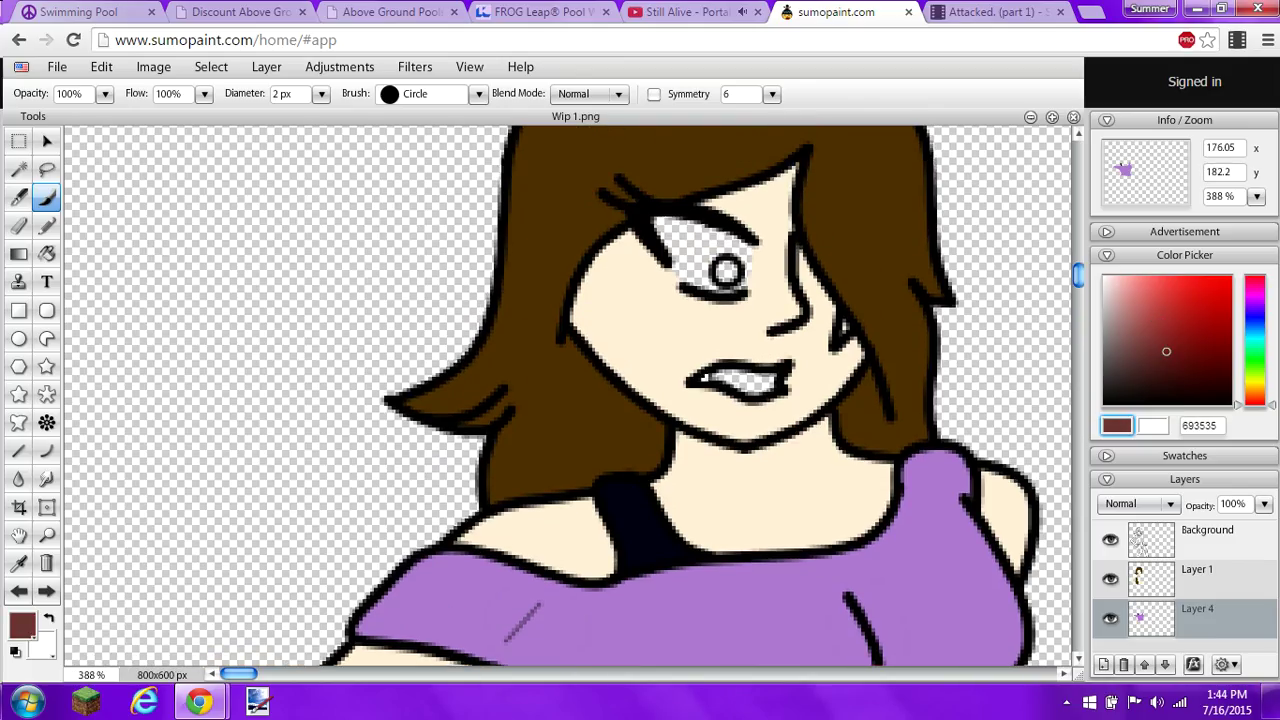
{"action": "left_click_drag", "start_coordinate": [733, 368], "coordinate": [752, 372]}
{"action": "key", "text": "ctrl+z"}
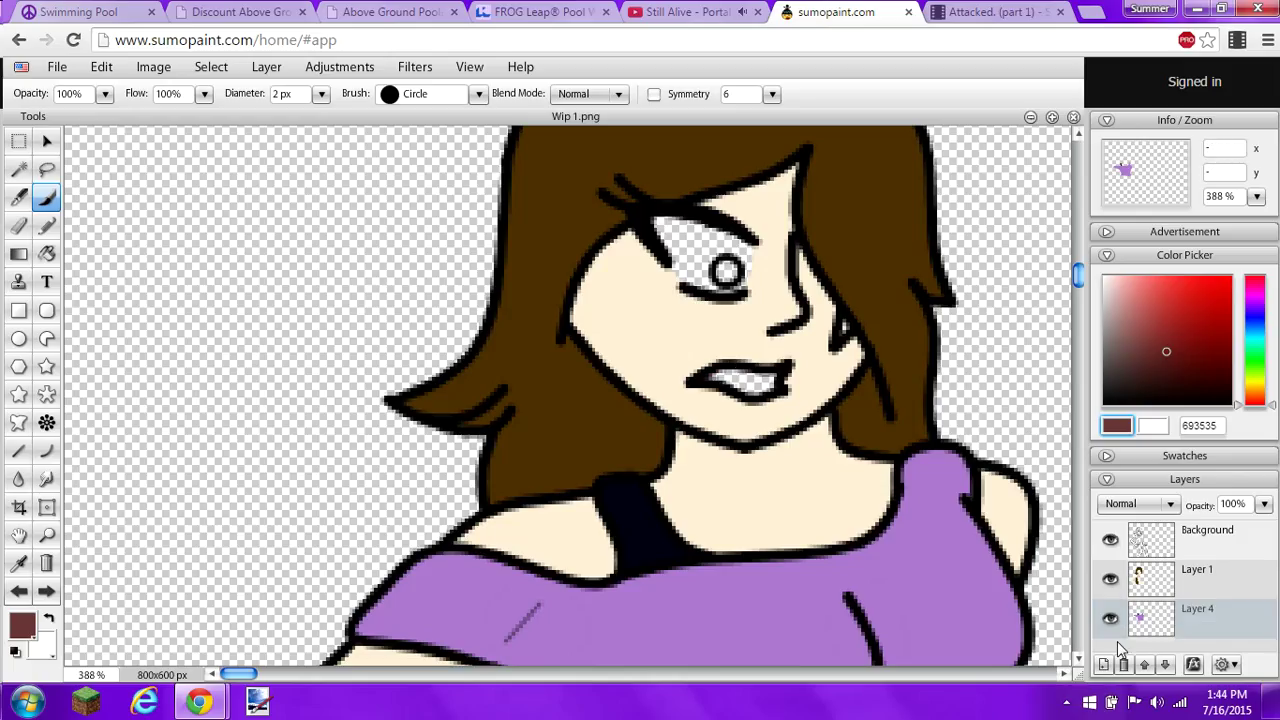
- Add a new layer, place it directly below Layer 1 and make it the active layer
{"action": "left_click", "coordinate": [1103, 664]}
{"action": "left_click_drag", "start_coordinate": [1155, 575], "coordinate": [1150, 540]}
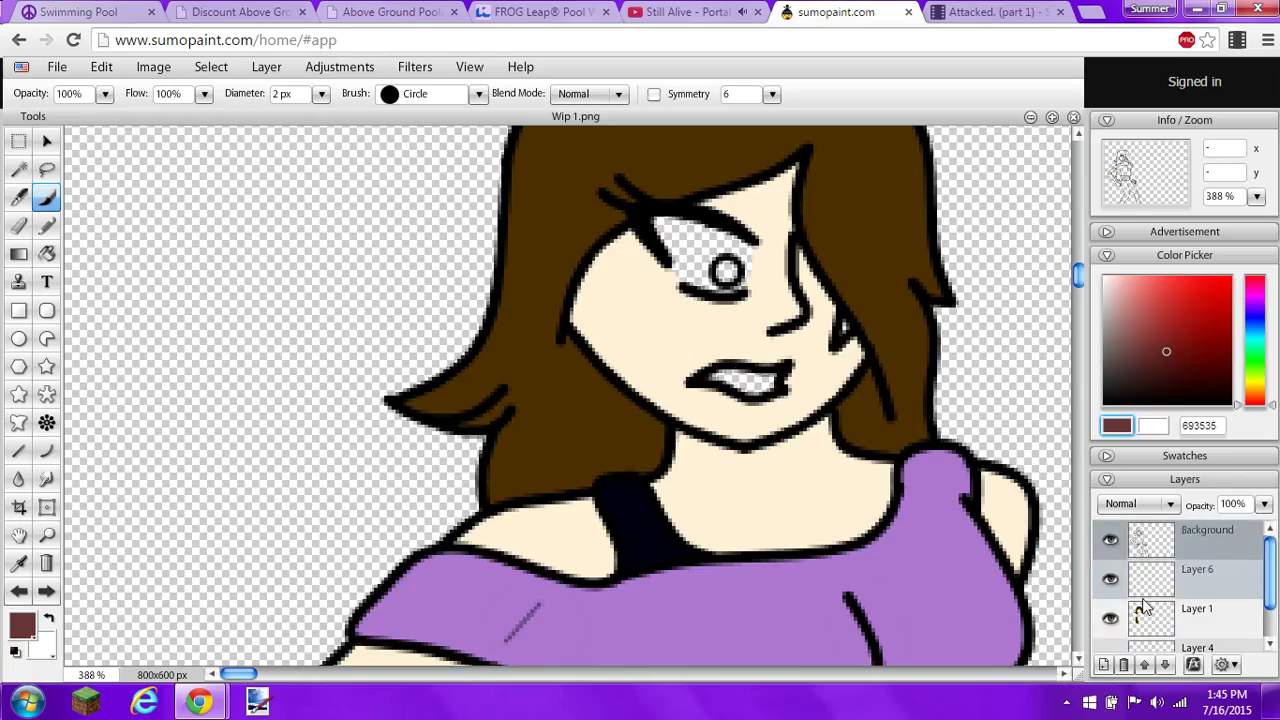
{"action": "left_click_drag", "start_coordinate": [1150, 615], "coordinate": [1117, 577]}
{"action": "left_click", "coordinate": [1140, 578]}
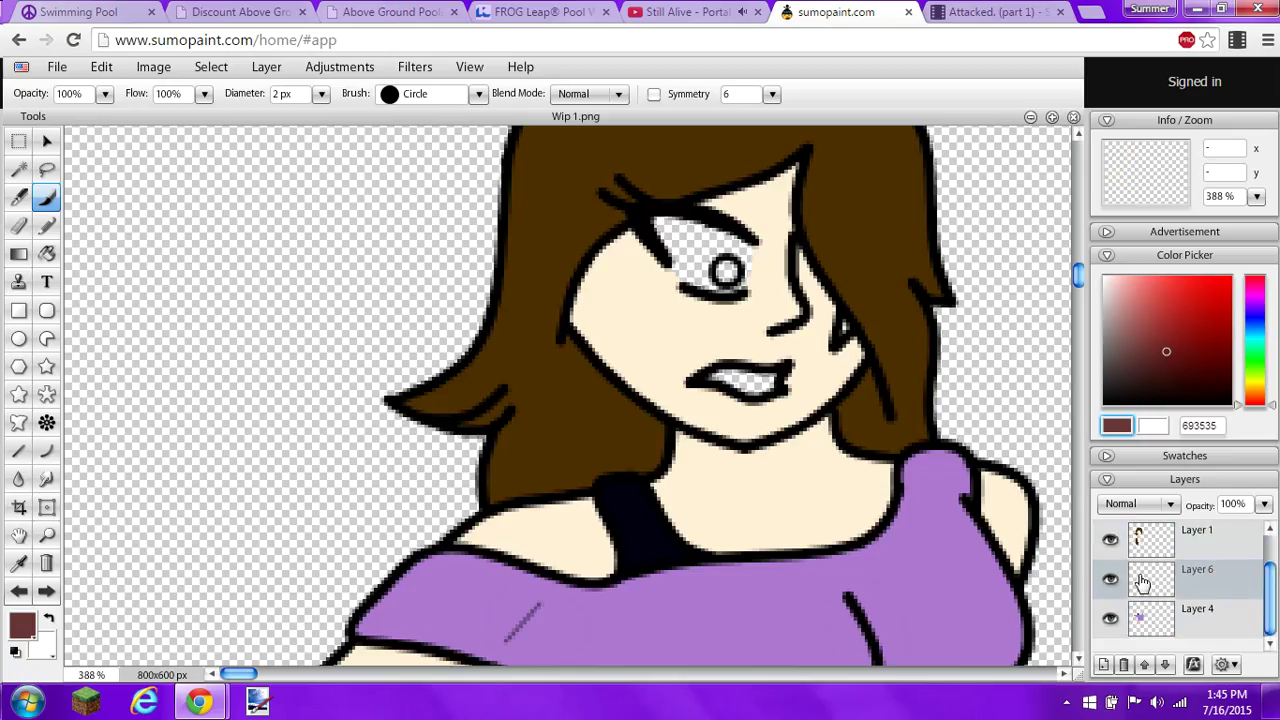
- Set the brush diameter to 3 px and fill the inside of the mouth with the dark red
{"action": "left_click", "coordinate": [272, 94]}
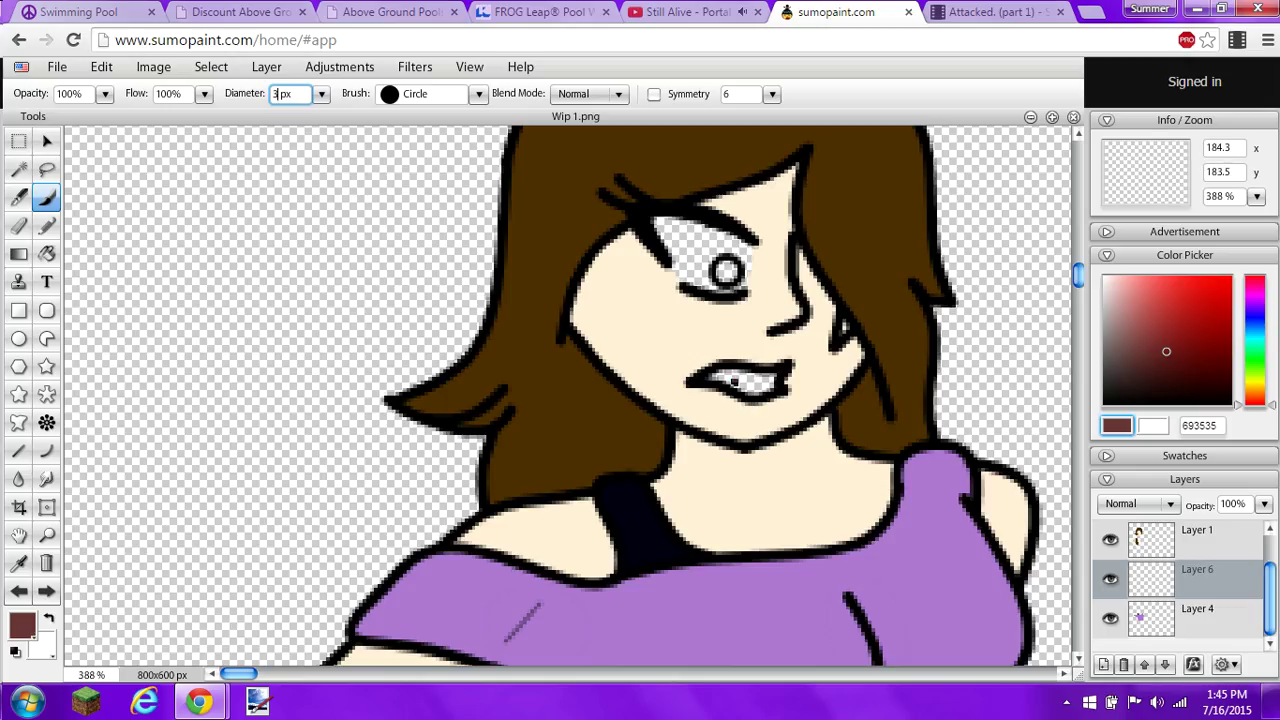
{"action": "left_click", "coordinate": [732, 379]}
{"action": "mouse_move", "coordinate": [732, 379]}
{"action": "left_mouse_down"}
{"action": "mouse_move", "coordinate": [722, 373]}
{"action": "mouse_move", "coordinate": [780, 374]}
{"action": "mouse_move", "coordinate": [740, 389]}
{"action": "left_mouse_up"}
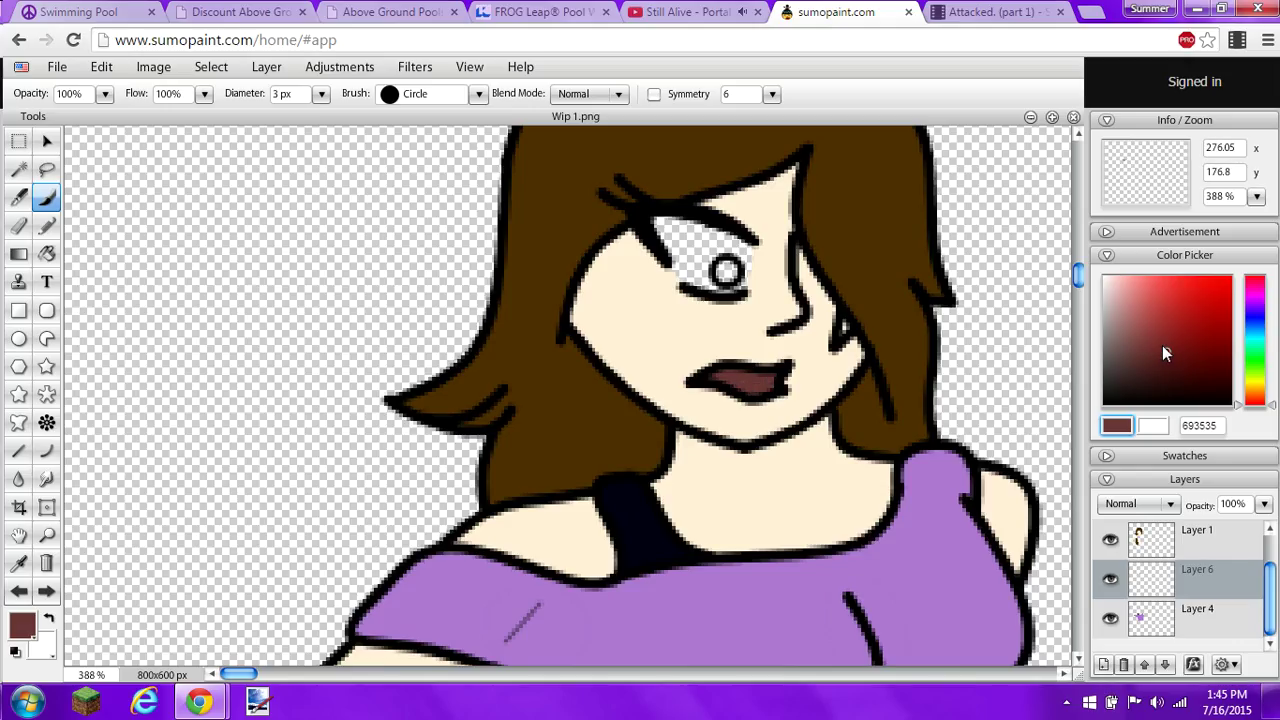
- Set the brush colour to dusty pink ac7373 and paint the tongue inside the mouth, undoing unsatisfactory strokes
{"action": "left_click_drag", "start_coordinate": [1162, 345], "coordinate": [1145, 318]}
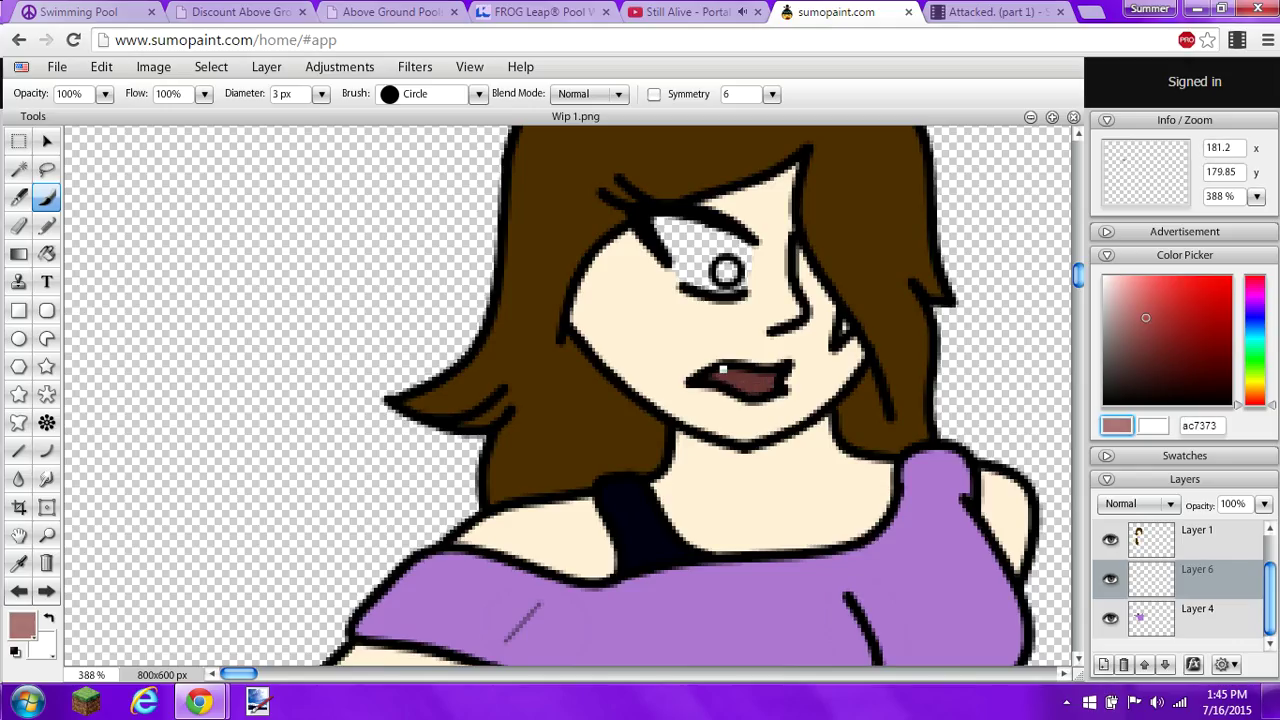
{"action": "mouse_move", "coordinate": [726, 367]}
{"action": "left_mouse_down"}
{"action": "mouse_move", "coordinate": [754, 401]}
{"action": "mouse_move", "coordinate": [706, 381]}
{"action": "left_mouse_up"}
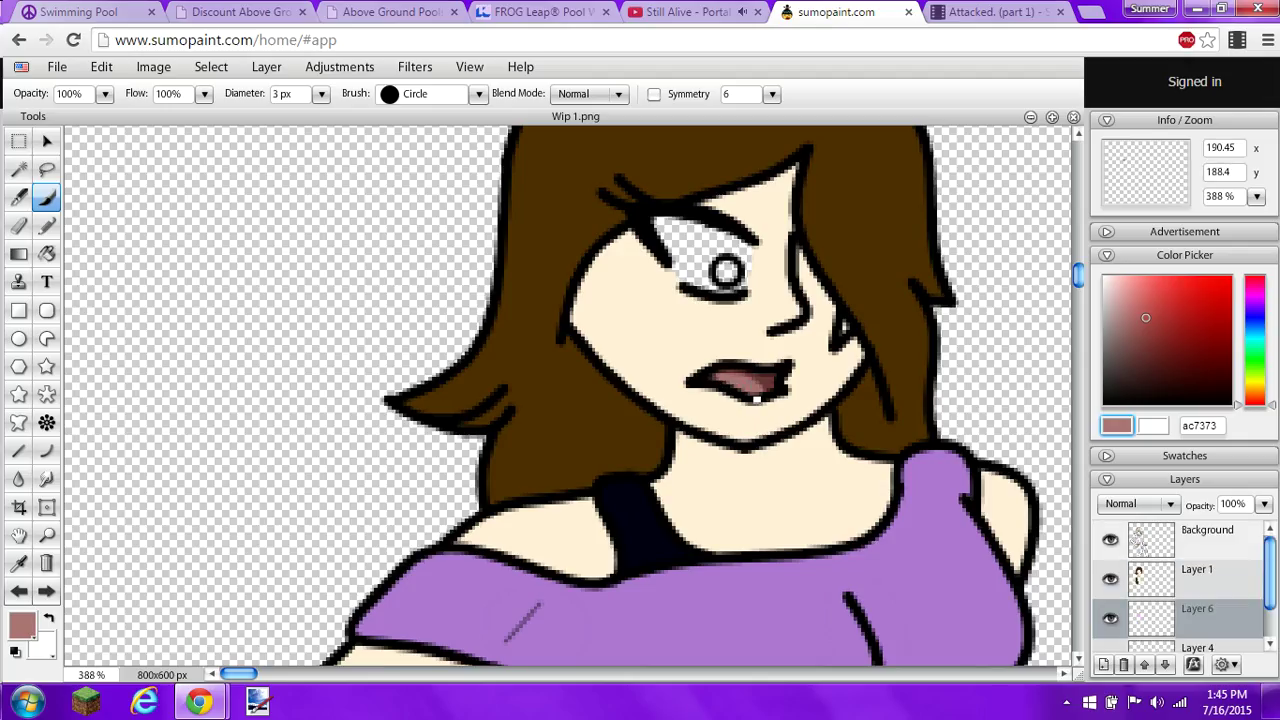
{"action": "key", "text": "ctrl+z"}
{"action": "left_click_drag", "start_coordinate": [733, 391], "coordinate": [765, 400]}
{"action": "key", "text": "ctrl+z"}
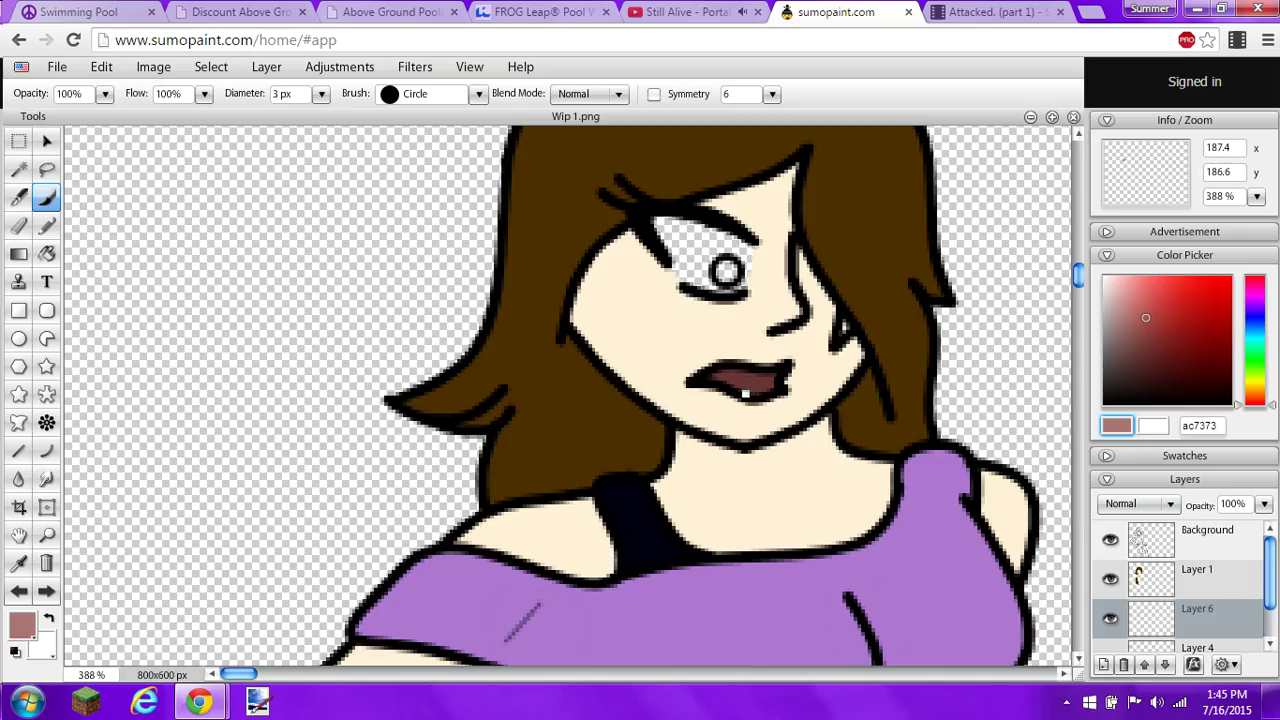
{"action": "mouse_move", "coordinate": [717, 384]}
{"action": "left_mouse_down"}
{"action": "mouse_move", "coordinate": [746, 396]}
{"action": "mouse_move", "coordinate": [710, 378]}
{"action": "left_mouse_up"}
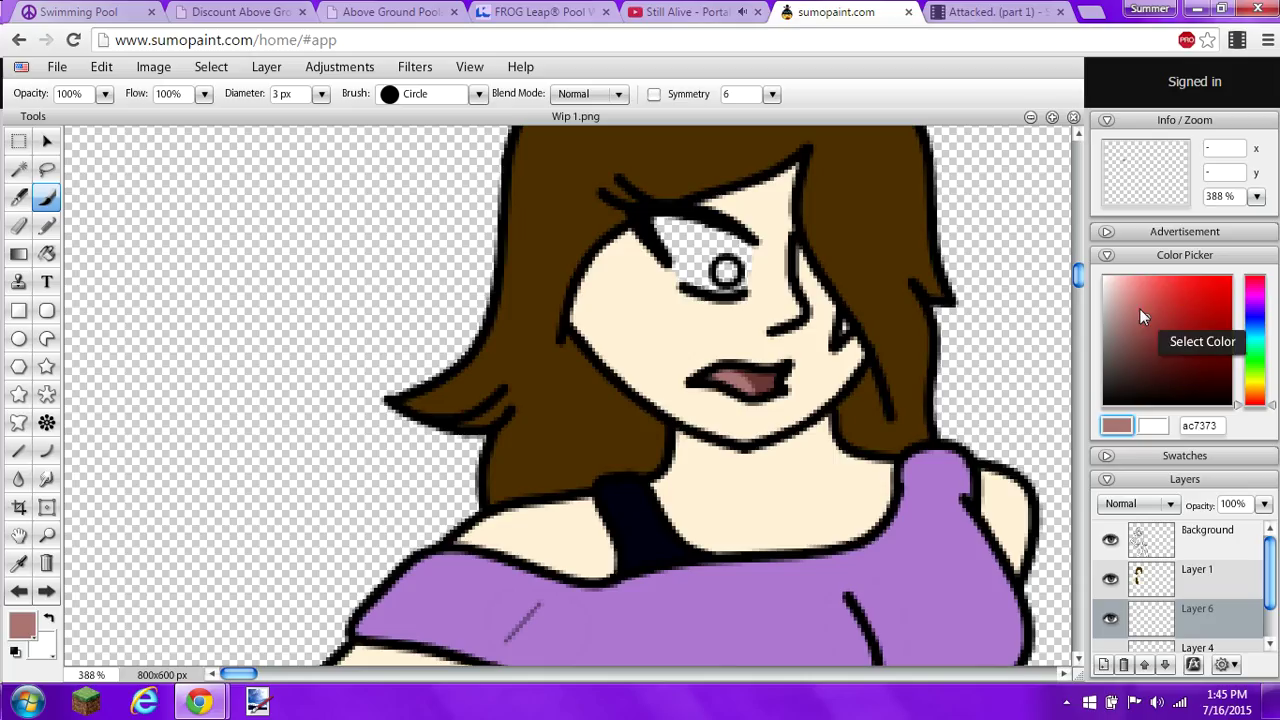
- Set the brush colour to white ffffff and fill the white of the eye around the iris
{"action": "left_click_drag", "start_coordinate": [1139, 308], "coordinate": [1074, 242]}
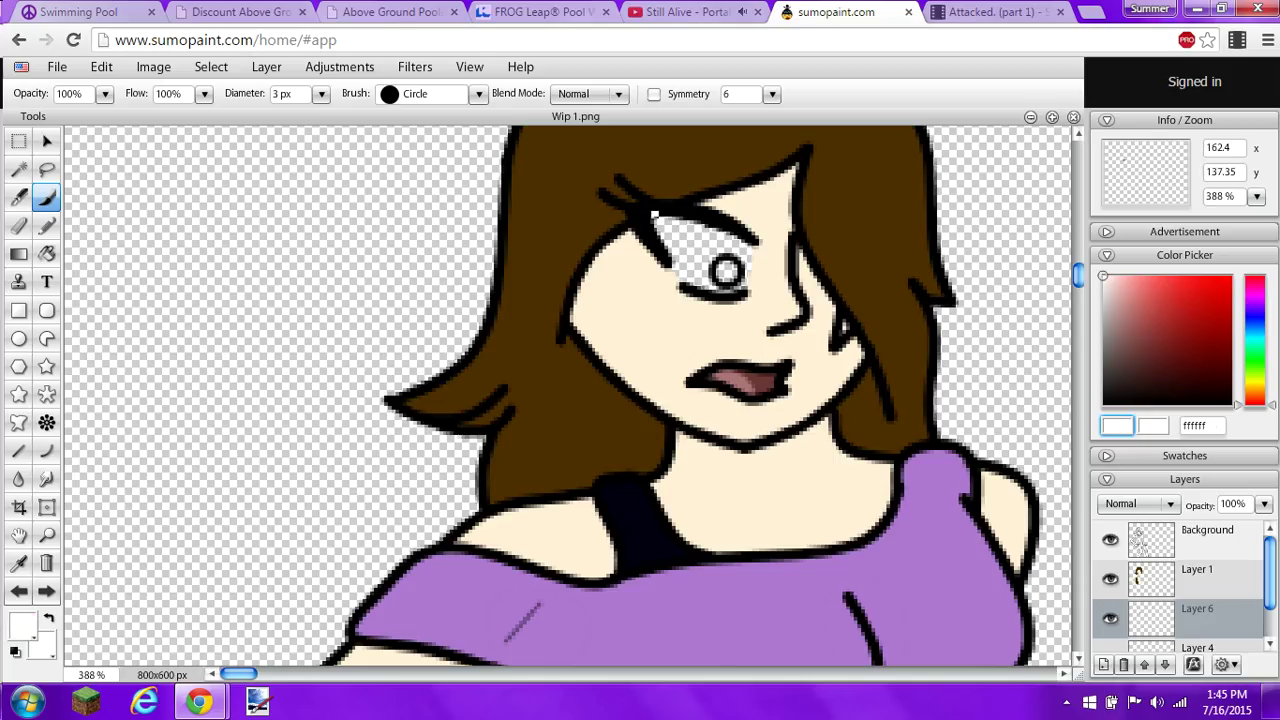
{"action": "mouse_move", "coordinate": [652, 213]}
{"action": "left_mouse_down"}
{"action": "mouse_move", "coordinate": [745, 248]}
{"action": "mouse_move", "coordinate": [746, 285]}
{"action": "left_mouse_up"}
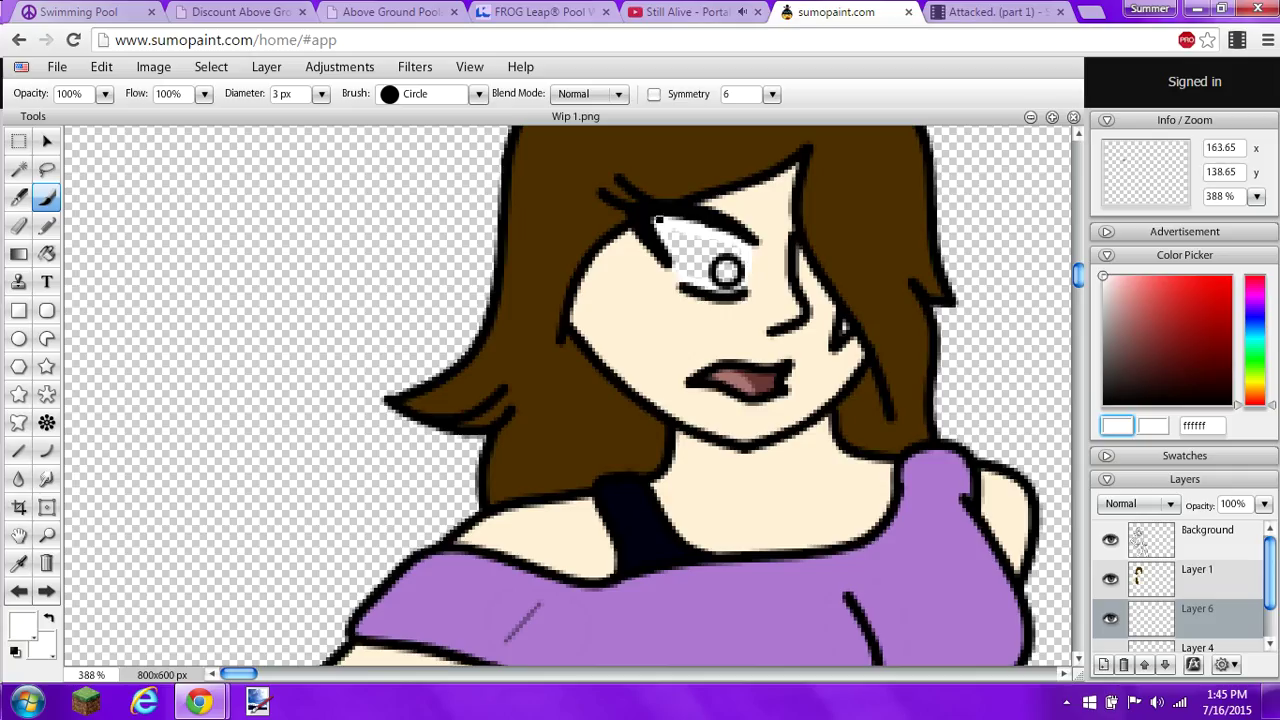
{"action": "mouse_move", "coordinate": [659, 220]}
{"action": "left_mouse_down"}
{"action": "mouse_move", "coordinate": [685, 267]}
{"action": "mouse_move", "coordinate": [679, 237]}
{"action": "left_mouse_up"}
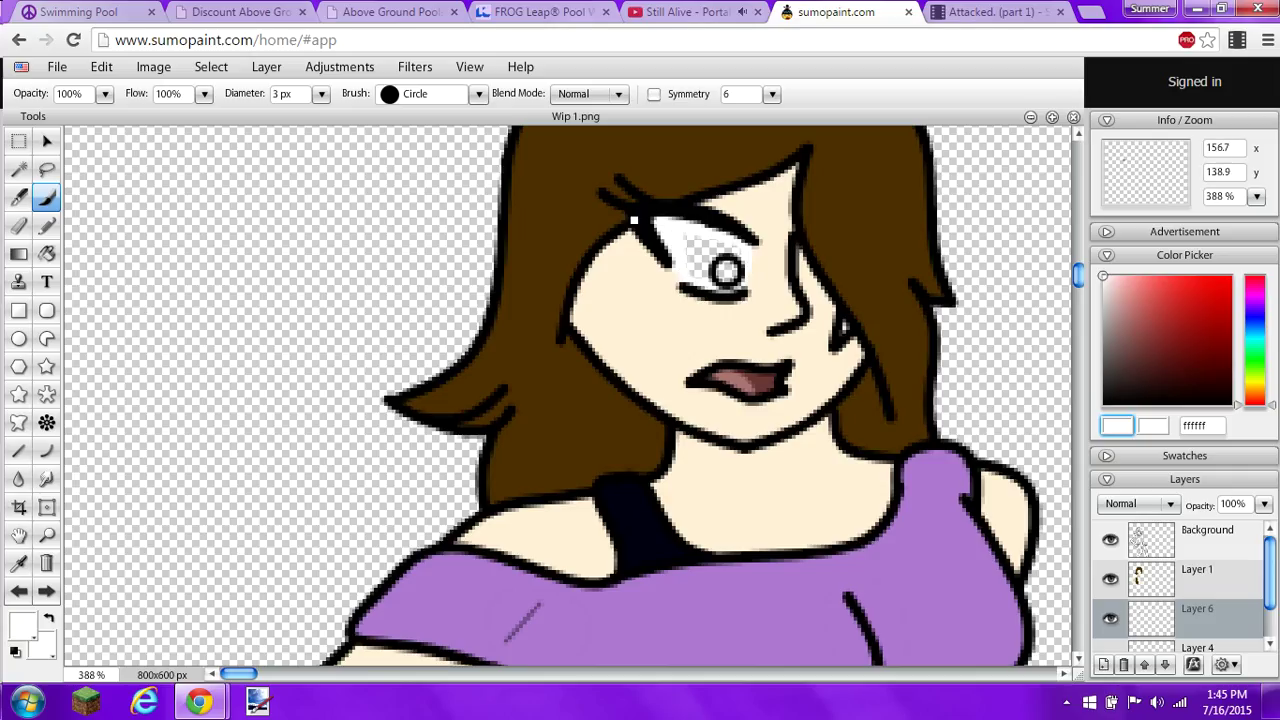
{"action": "left_click", "coordinate": [320, 94]}
{"action": "left_click_drag", "start_coordinate": [260, 118], "coordinate": [270, 118]}
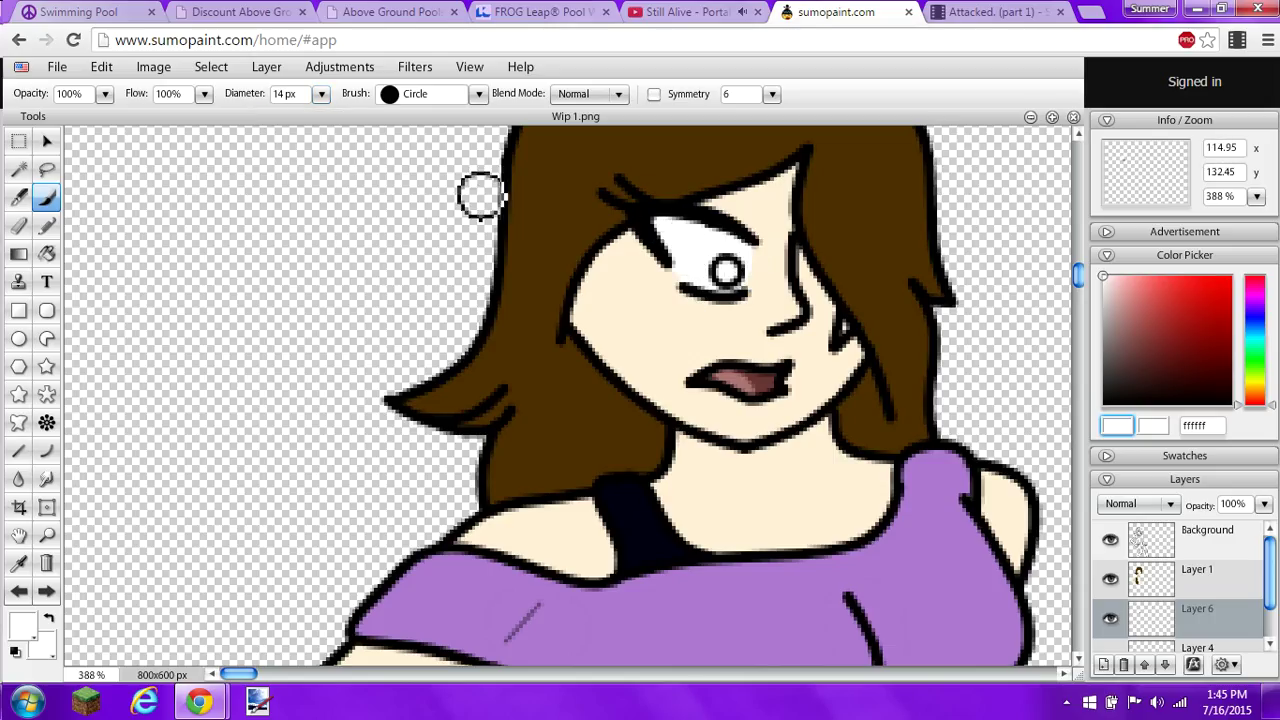
{"action": "left_click", "coordinate": [320, 94]}
{"action": "left_click_drag", "start_coordinate": [266, 117], "coordinate": [259, 119]}
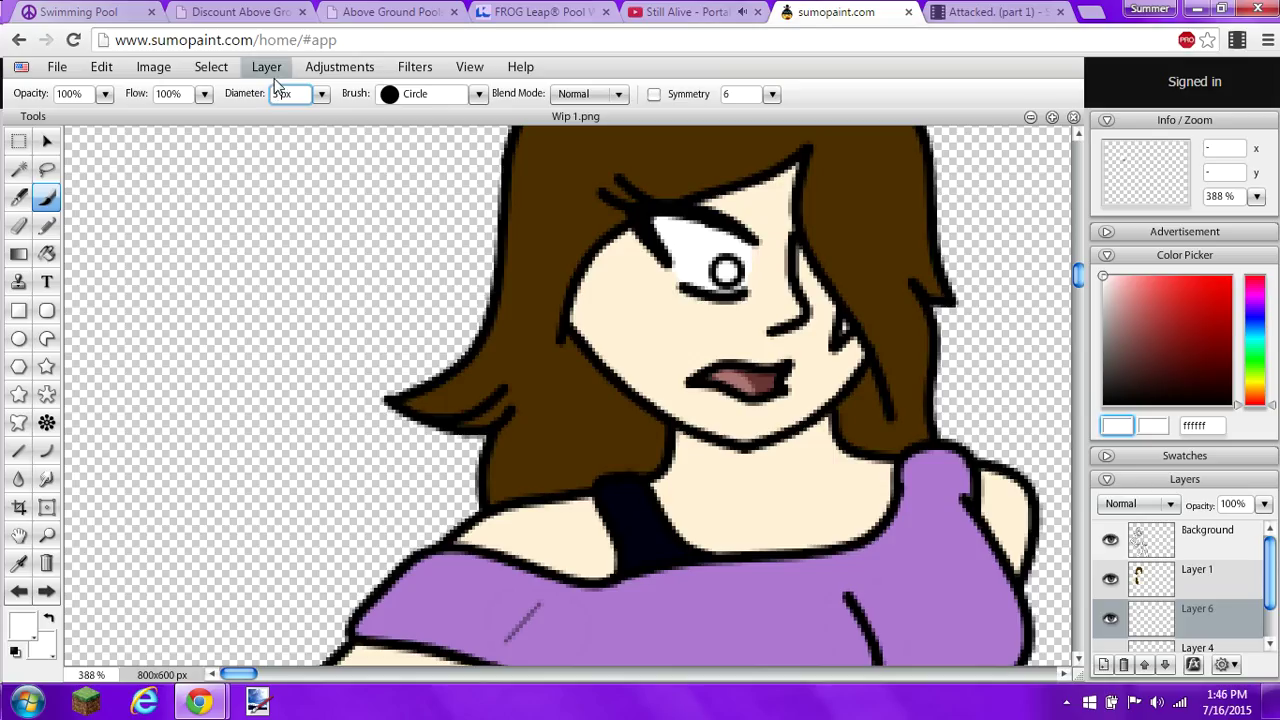
- Set the brush colour to golden yellow ffde00 and fill the iris of the eye
{"action": "left_click", "coordinate": [1167, 460]}
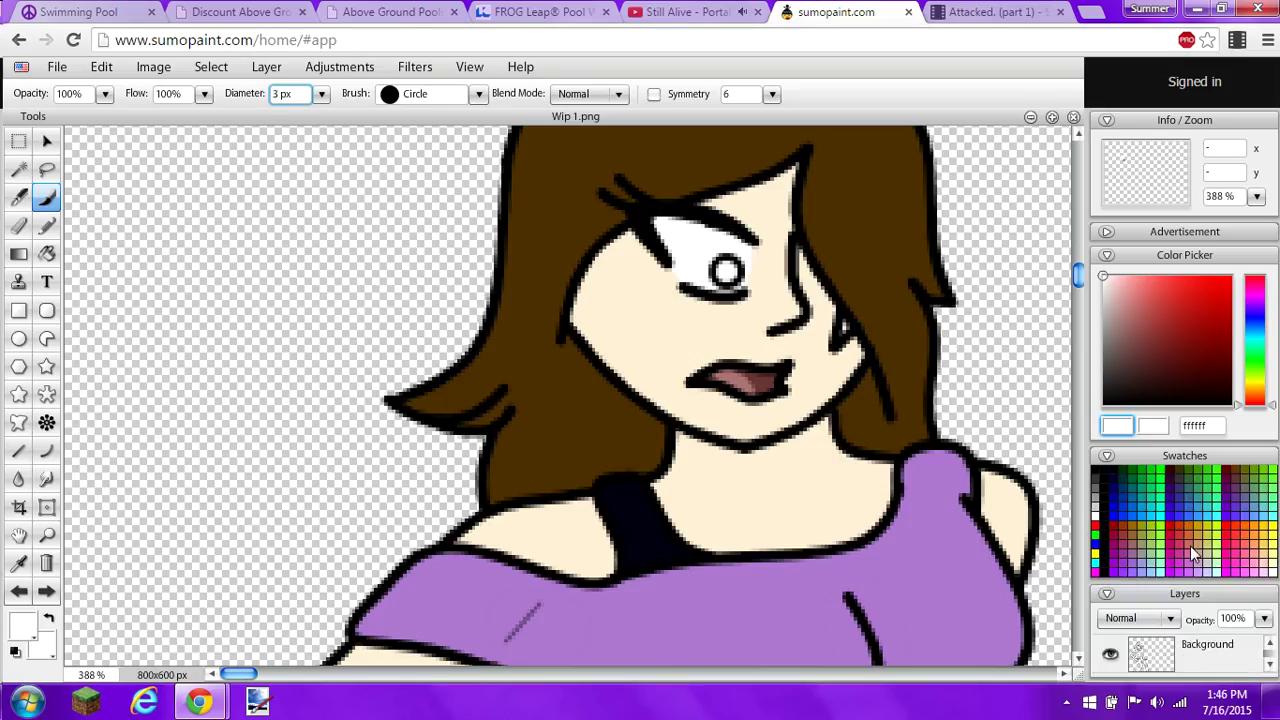
{"action": "left_click", "coordinate": [1272, 530]}
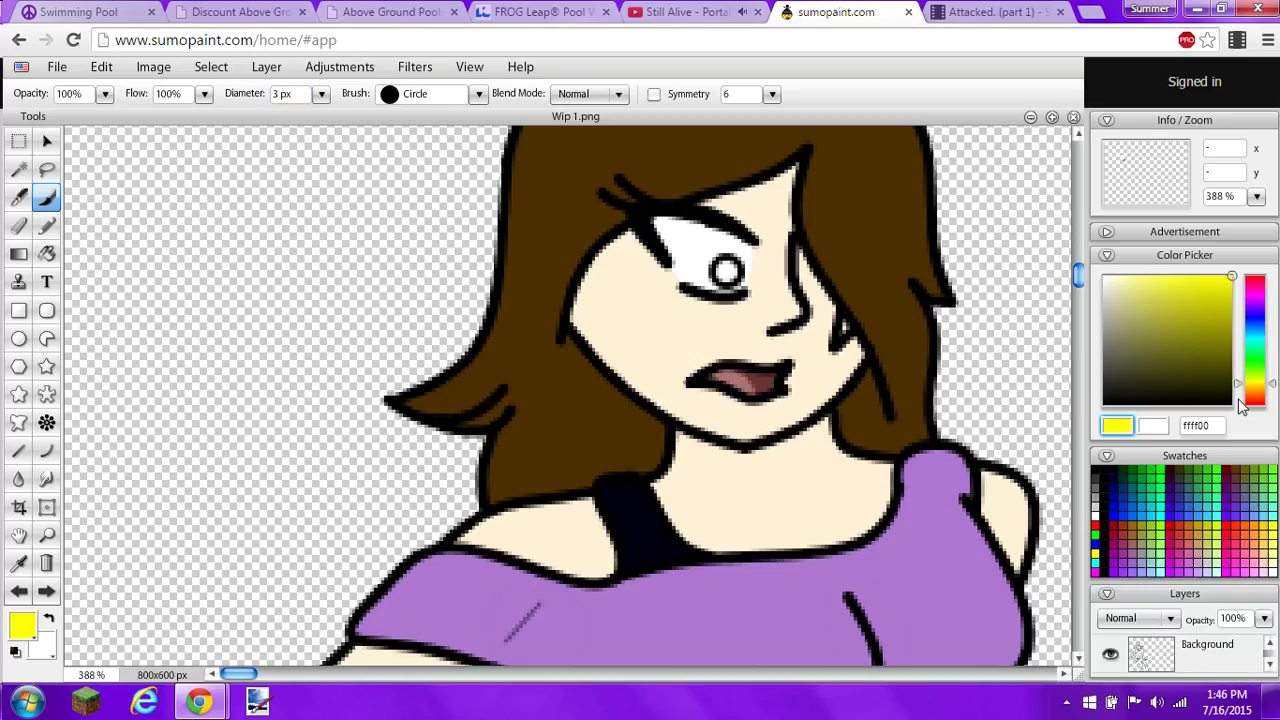
{"action": "left_click", "coordinate": [1256, 393]}
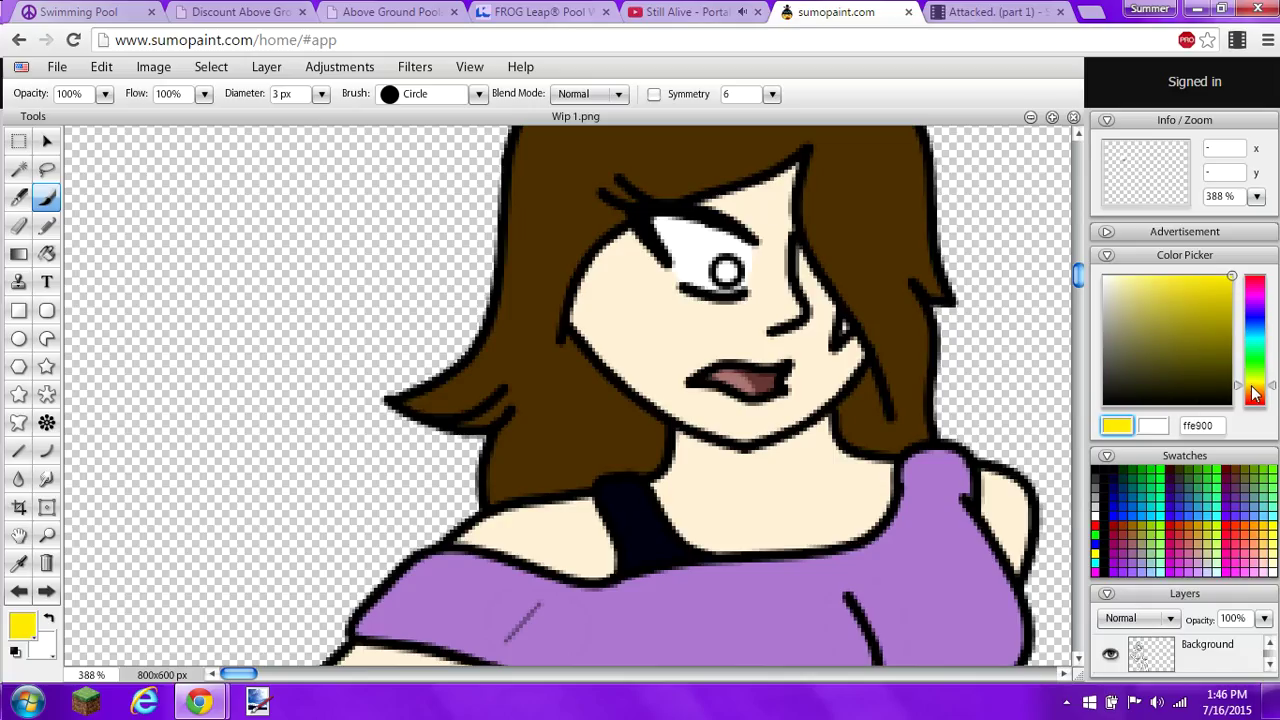
{"action": "left_click", "coordinate": [1222, 457]}
{"action": "mouse_move", "coordinate": [735, 276]}
{"action": "left_mouse_down"}
{"action": "mouse_move", "coordinate": [722, 267]}
{"action": "mouse_move", "coordinate": [734, 270]}
{"action": "left_mouse_up"}
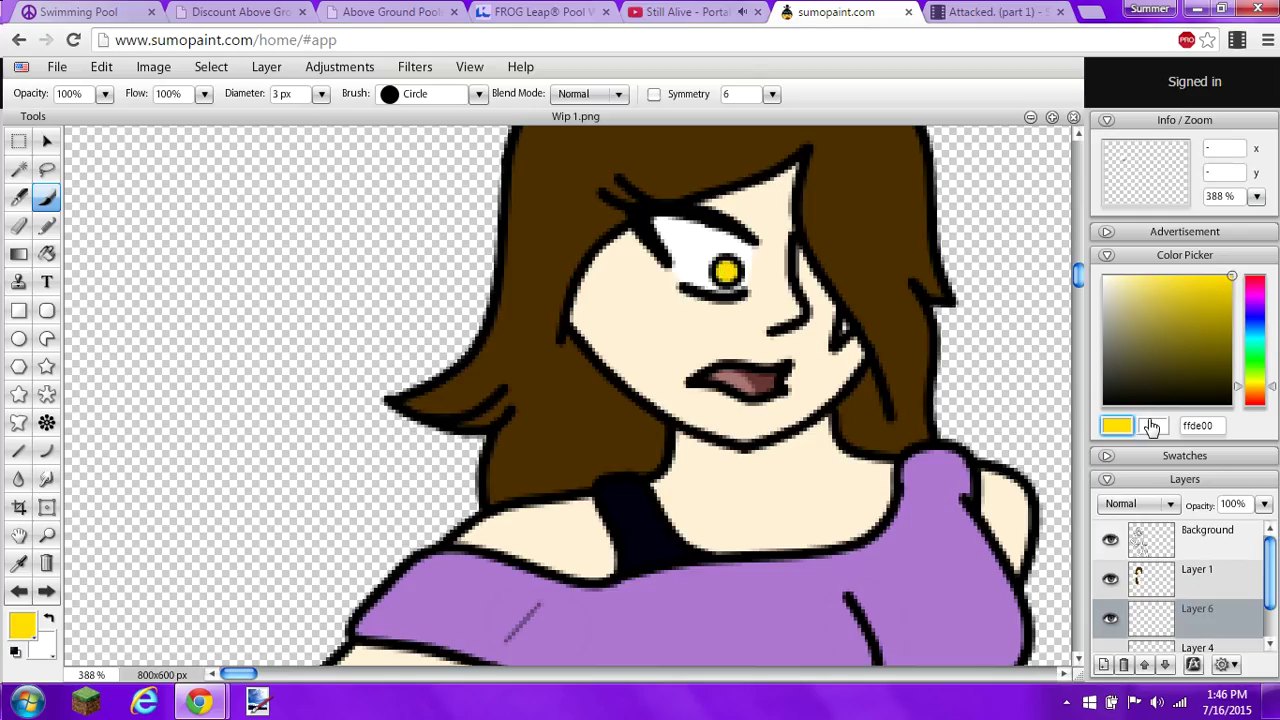
- Sample the pale cream fff6e7 from the diagonal strip at the waist and activate Layer 1 for brush painting
{"action": "mouse_move", "coordinate": [1076, 277]}
{"action": "left_mouse_down"}
{"action": "mouse_move", "coordinate": [1077, 513]}
{"action": "mouse_move", "coordinate": [1064, 494]}
{"action": "mouse_move", "coordinate": [1064, 271]}
{"action": "left_mouse_up"}
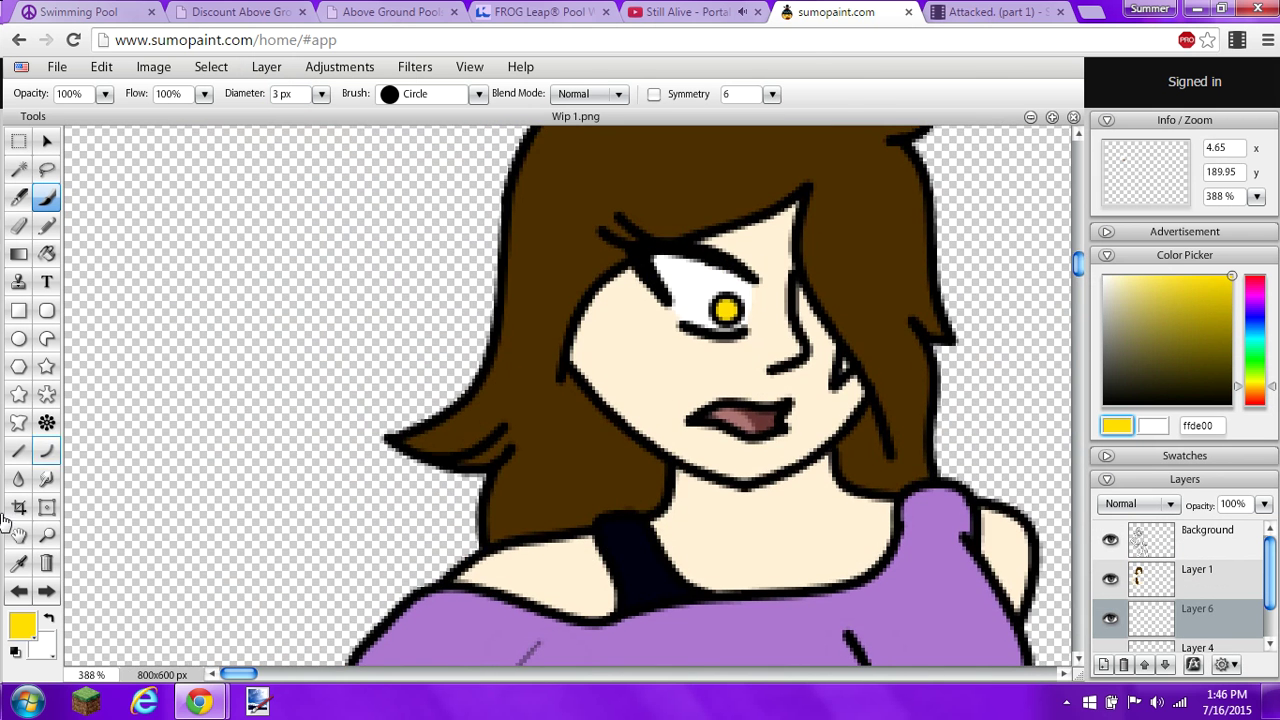
{"action": "left_click", "coordinate": [18, 563]}
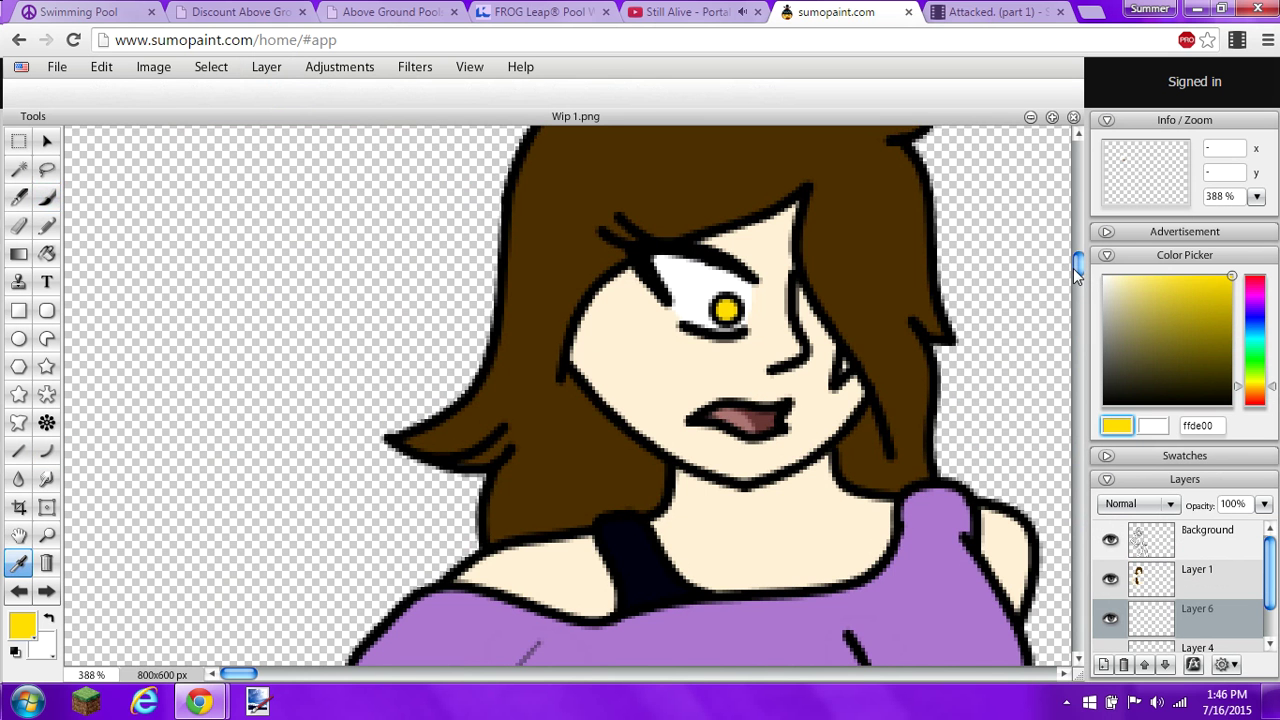
{"action": "left_click_drag", "start_coordinate": [1077, 266], "coordinate": [1077, 475]}
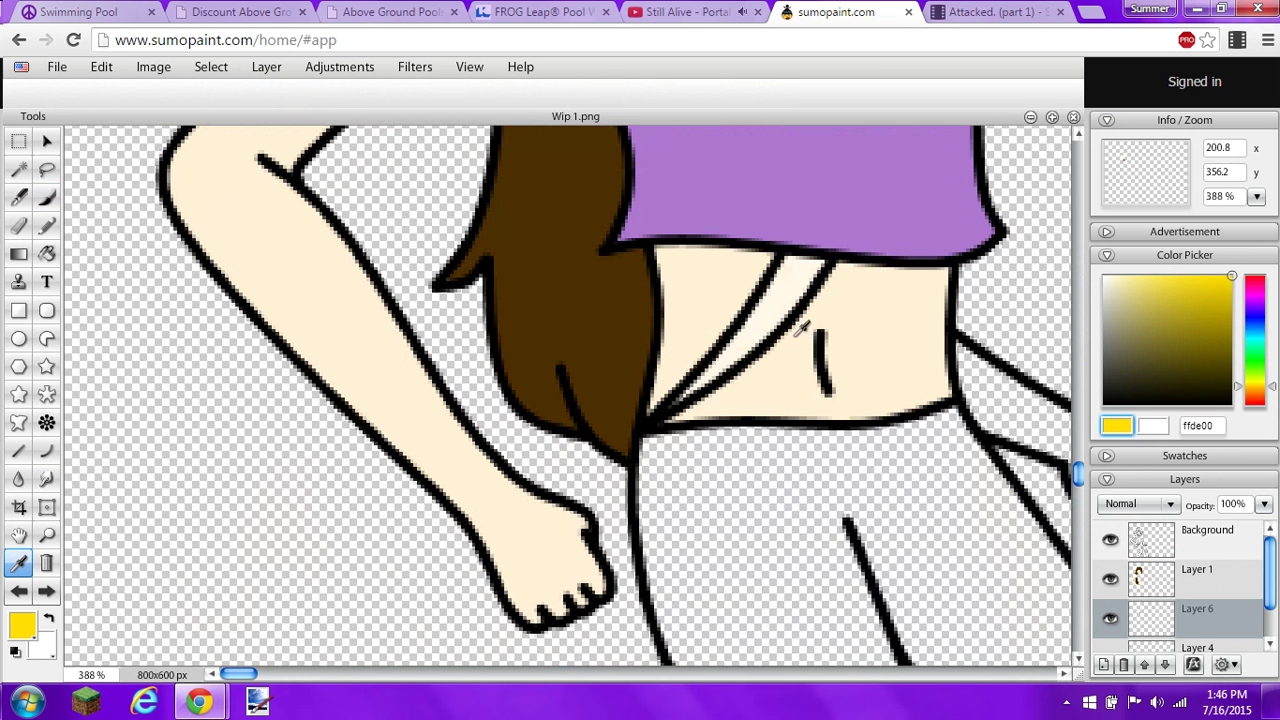
{"action": "left_click", "coordinate": [776, 301]}
{"action": "left_click", "coordinate": [1140, 577]}
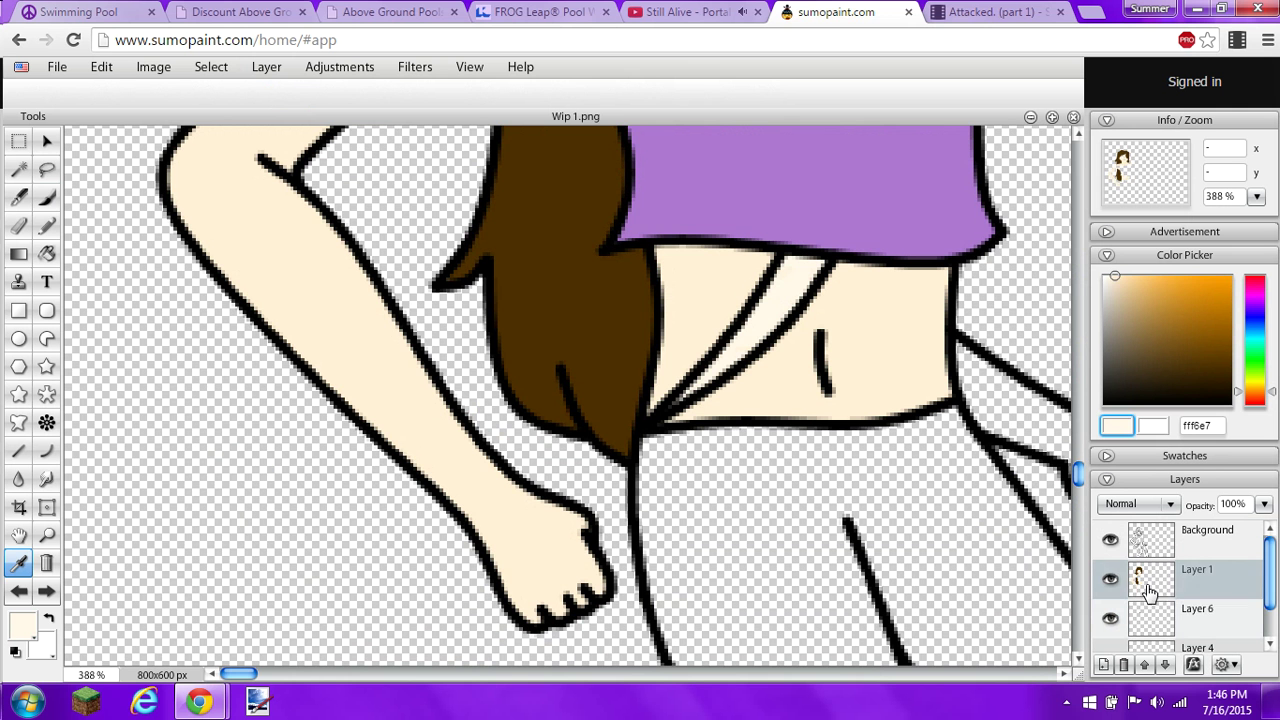
{"action": "left_click", "coordinate": [47, 199]}
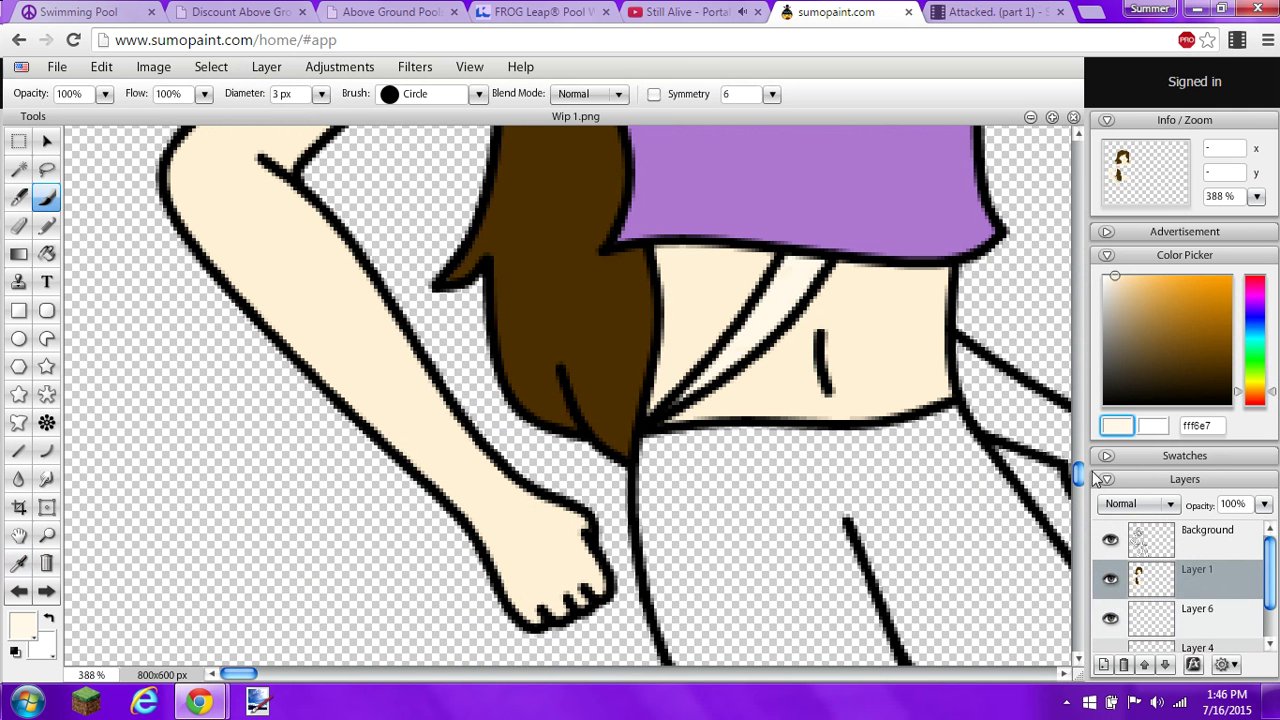
- Set the brush colour to the very pale blue-grey e6edee
{"action": "left_click_drag", "start_coordinate": [1077, 476], "coordinate": [1077, 318]}
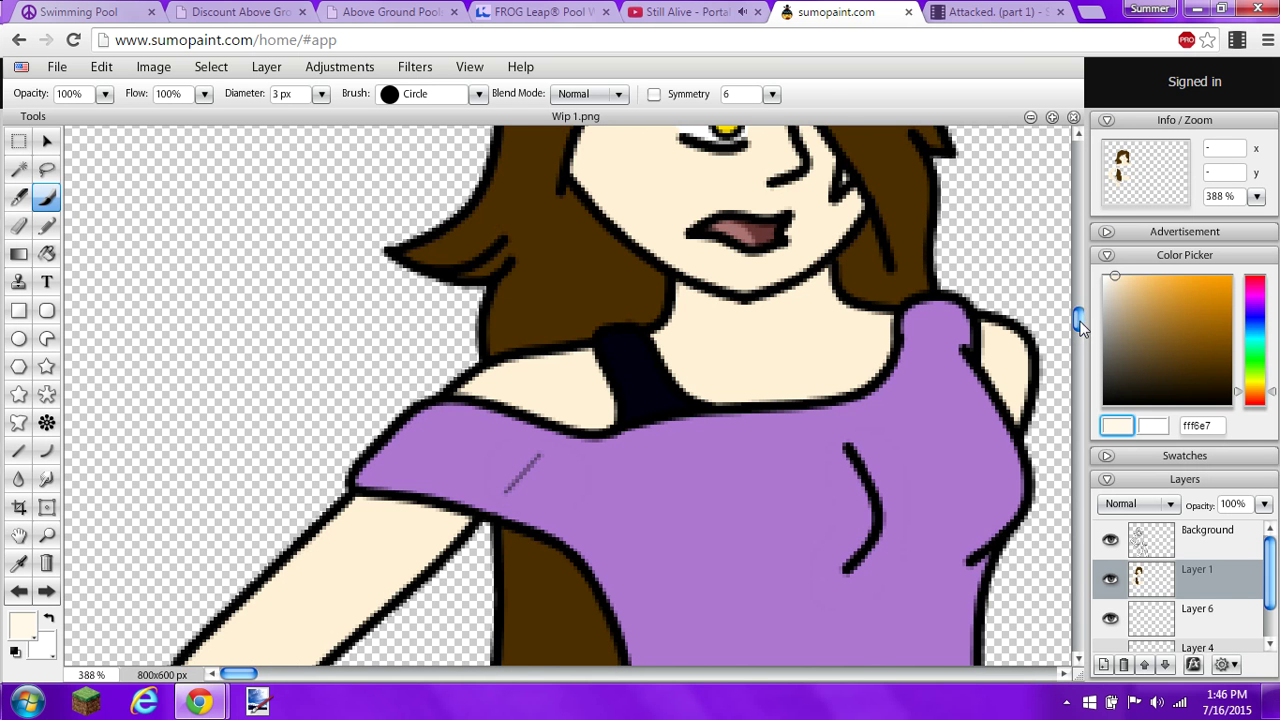
{"action": "left_click_drag", "start_coordinate": [1077, 312], "coordinate": [1000, 410]}
{"action": "left_click", "coordinate": [1116, 279]}
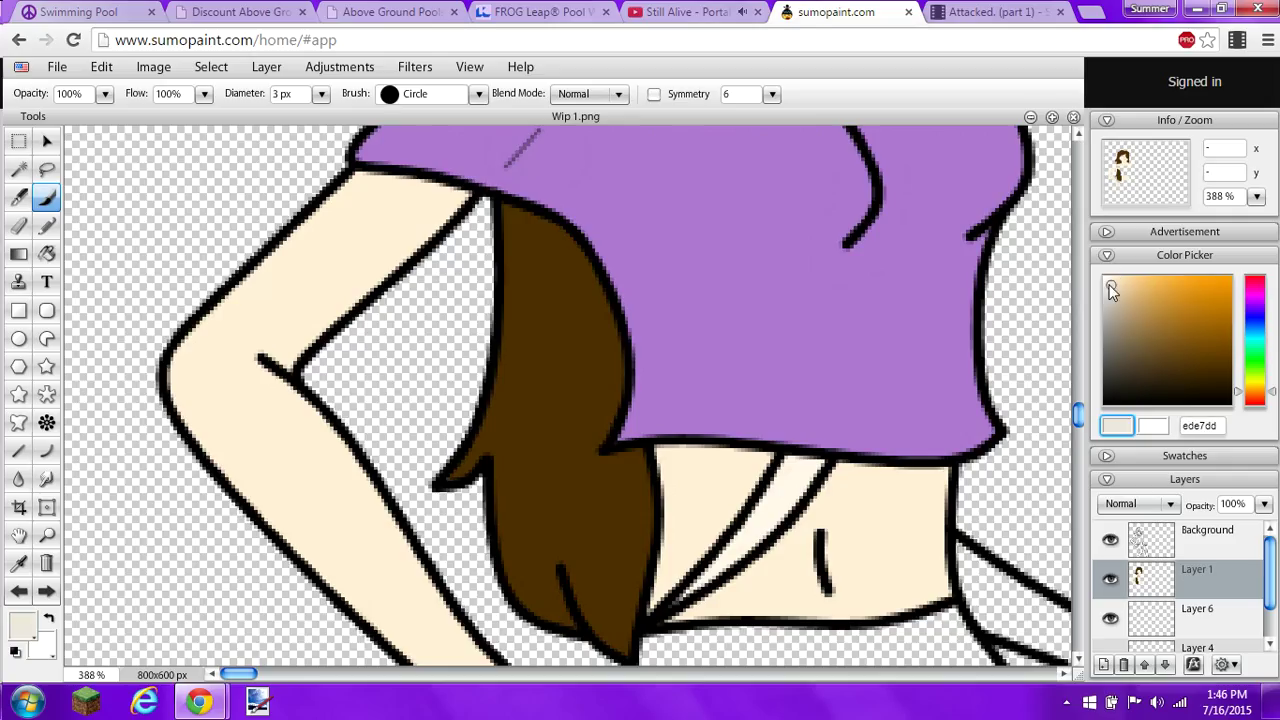
{"action": "left_click_drag", "start_coordinate": [1258, 393], "coordinate": [1263, 345]}
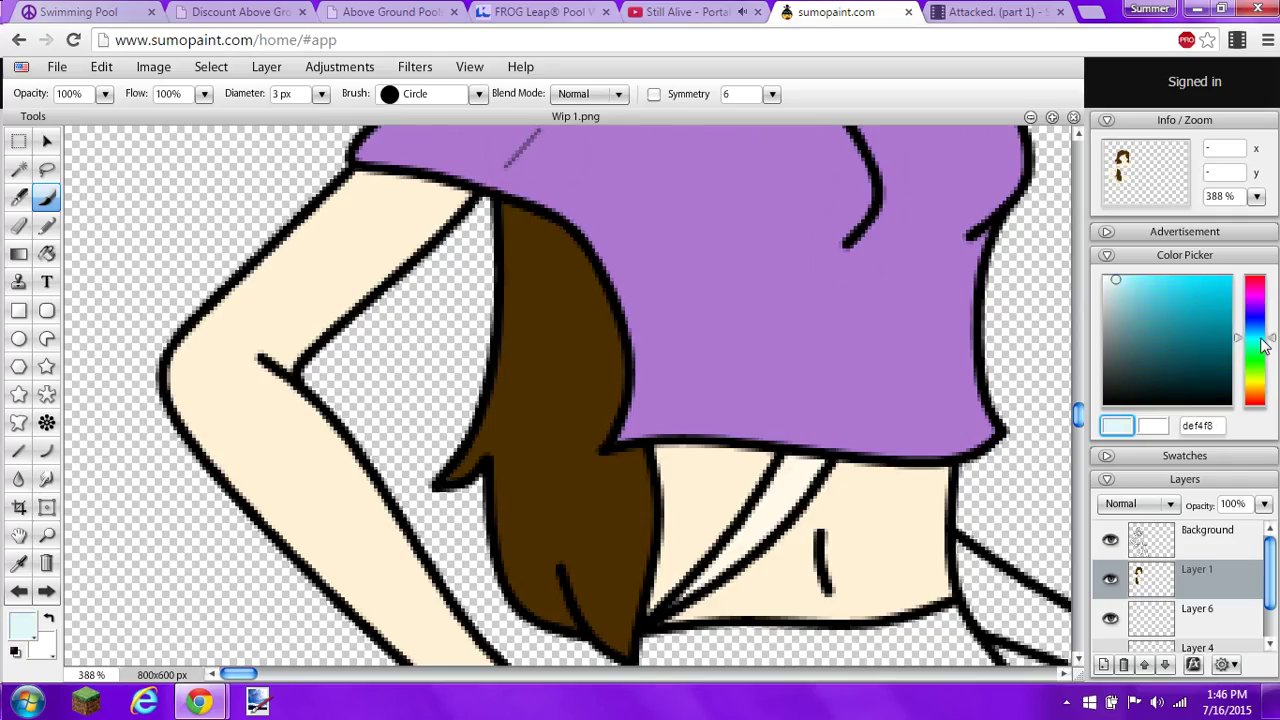
{"action": "left_click", "coordinate": [1110, 294]}
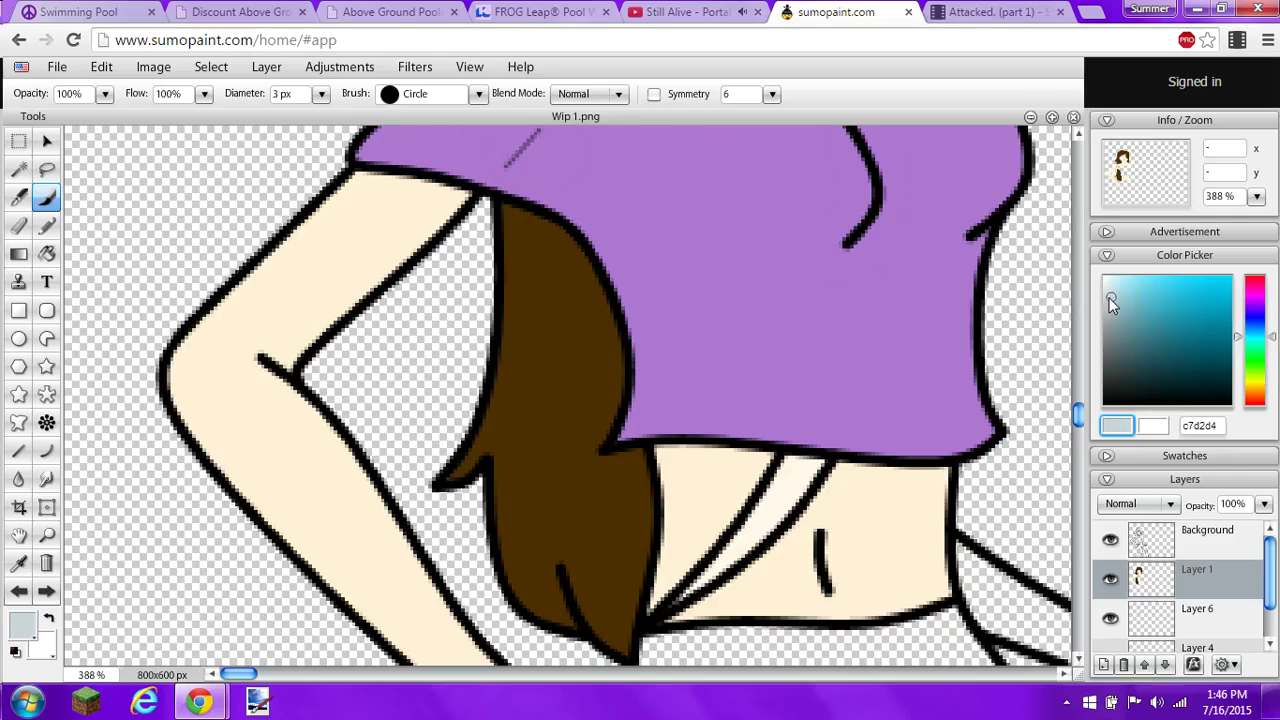
{"action": "left_click_drag", "start_coordinate": [1107, 296], "coordinate": [1106, 285]}
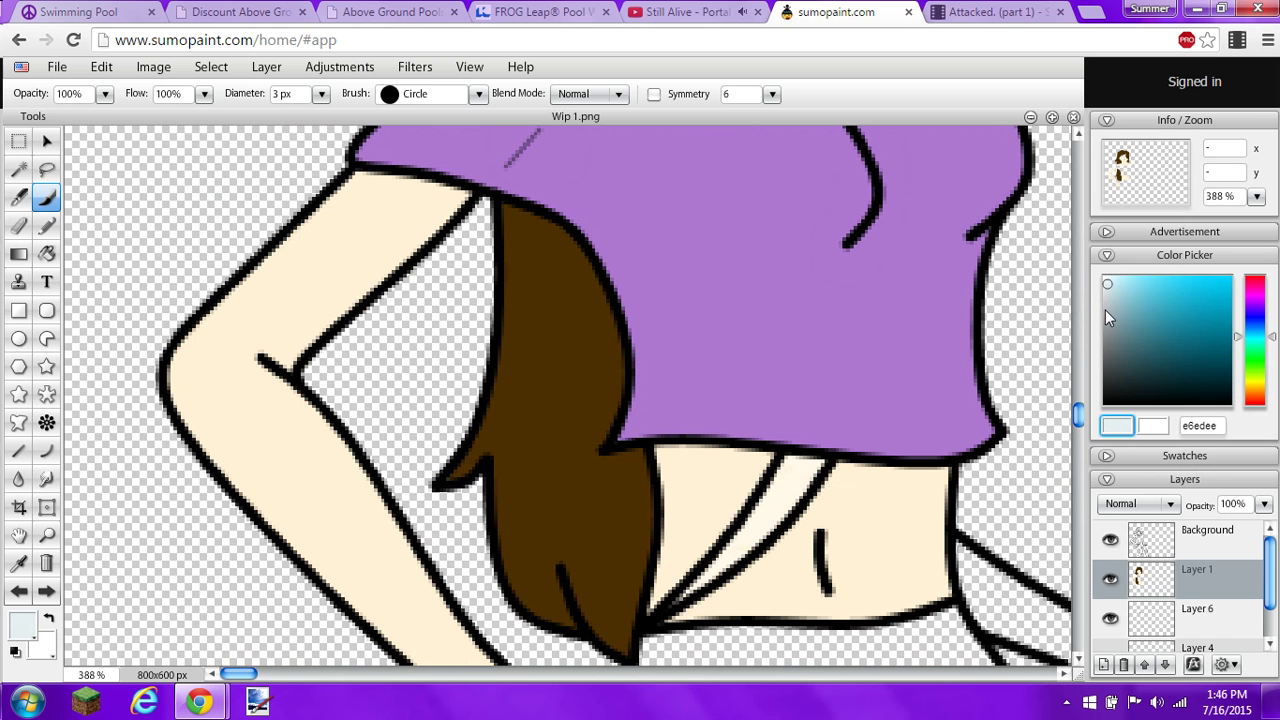
- Paint the uncoloured forearm and clenched fist beside the waist in e6edee on Layer 1 with the 3 px brush
{"action": "left_click_drag", "start_coordinate": [1077, 414], "coordinate": [1077, 420]}
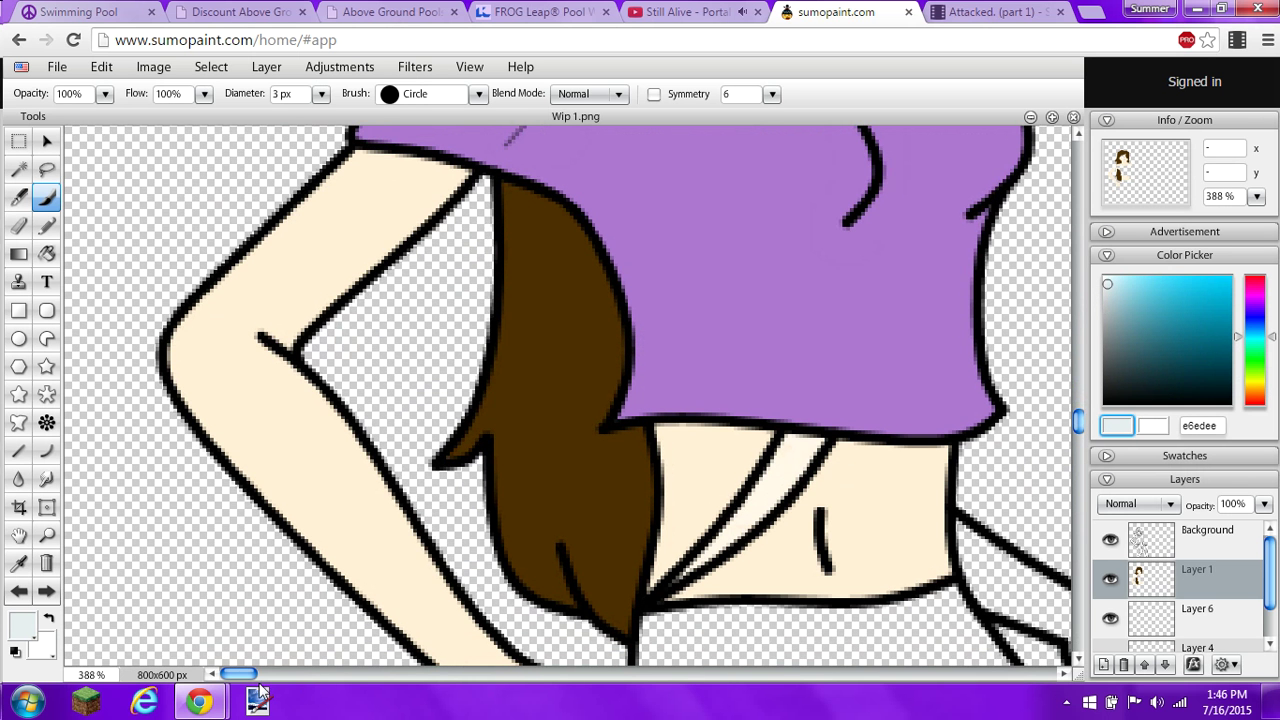
{"action": "left_click_drag", "start_coordinate": [242, 677], "coordinate": [541, 675]}
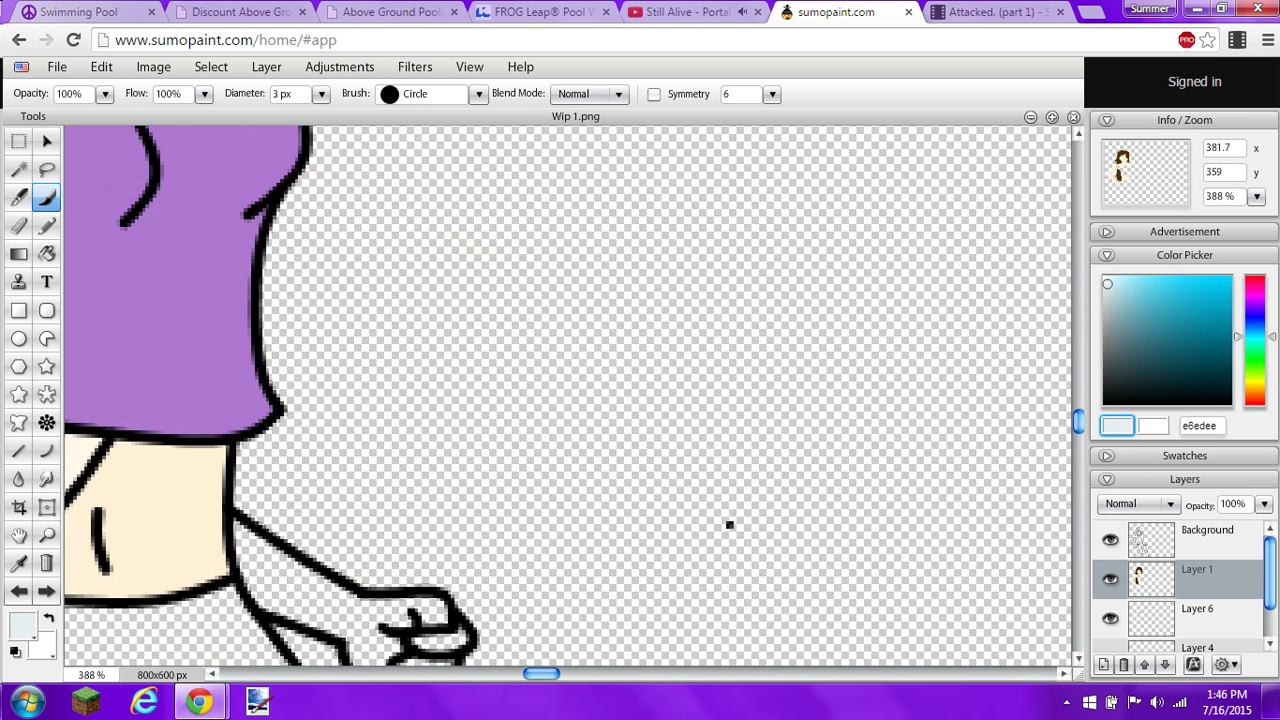
{"action": "left_click_drag", "start_coordinate": [1076, 420], "coordinate": [1077, 467]}
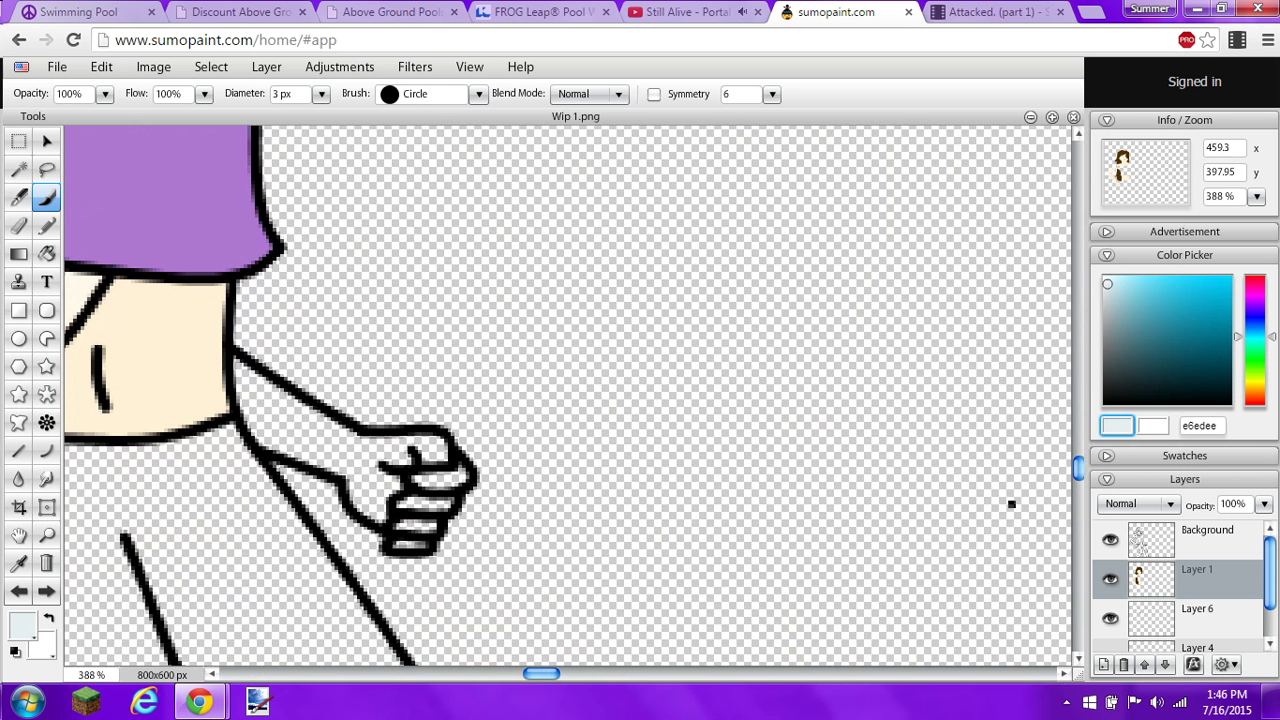
{"action": "left_click_drag", "start_coordinate": [549, 664], "coordinate": [461, 666]}
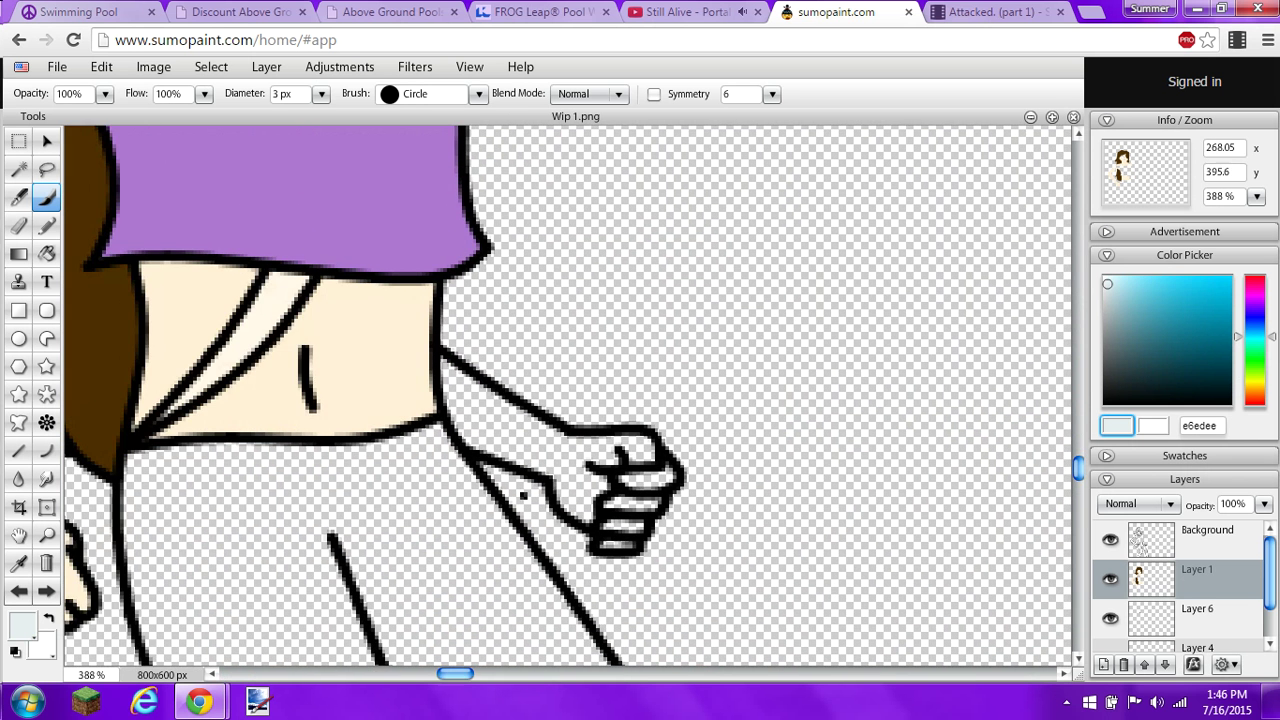
{"action": "mouse_move", "coordinate": [441, 364]}
{"action": "left_mouse_down"}
{"action": "mouse_move", "coordinate": [465, 442]}
{"action": "mouse_move", "coordinate": [556, 479]}
{"action": "mouse_move", "coordinate": [584, 522]}
{"action": "mouse_move", "coordinate": [561, 500]}
{"action": "mouse_move", "coordinate": [570, 512]}
{"action": "mouse_move", "coordinate": [610, 550]}
{"action": "left_mouse_up"}
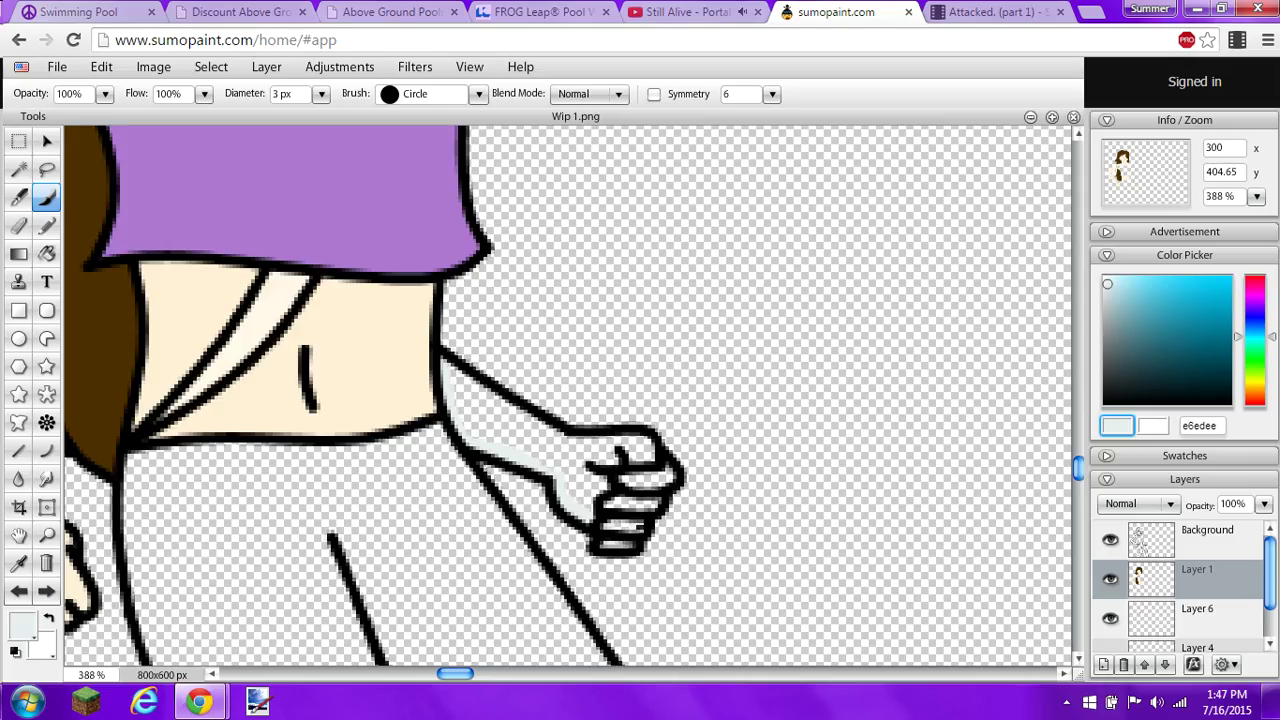
{"action": "left_click_drag", "start_coordinate": [640, 527], "coordinate": [652, 502]}
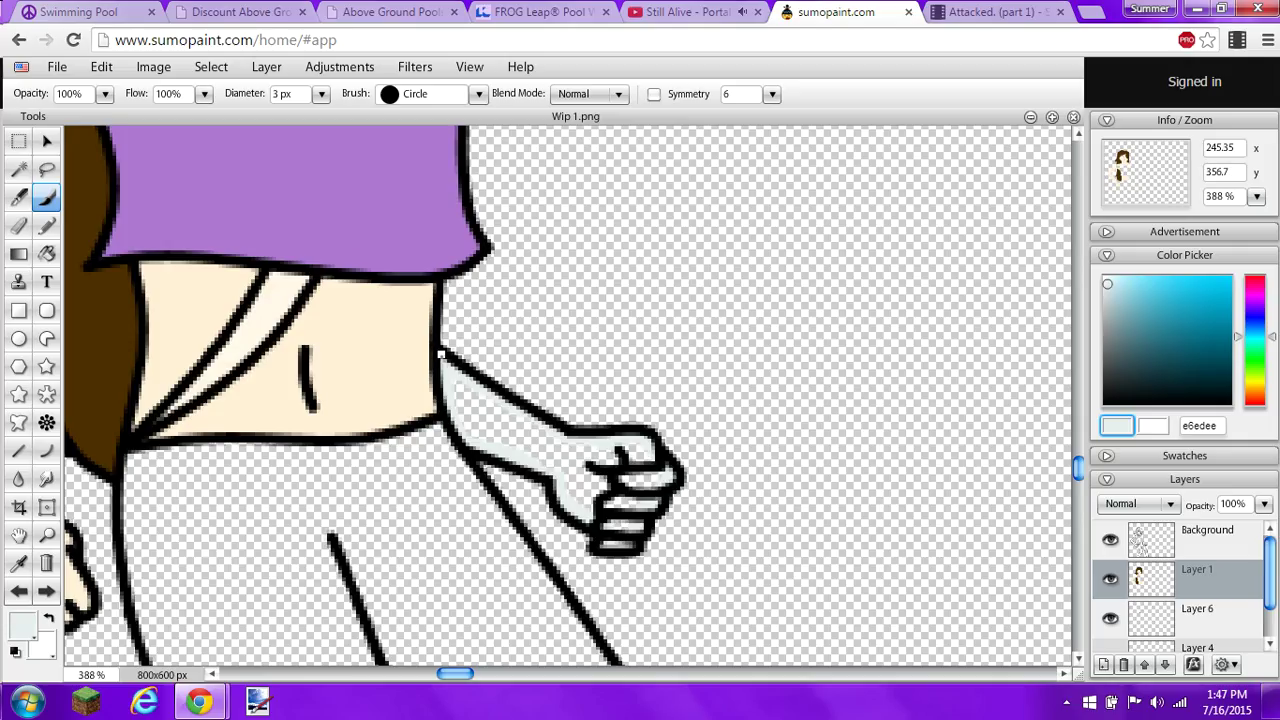
{"action": "left_click_drag", "start_coordinate": [453, 373], "coordinate": [505, 400]}
- Switch to YouTube, resume the Lavender Town piano video and return to the drawing in Sumo Paint
{"action": "left_click", "coordinate": [1236, 42]}
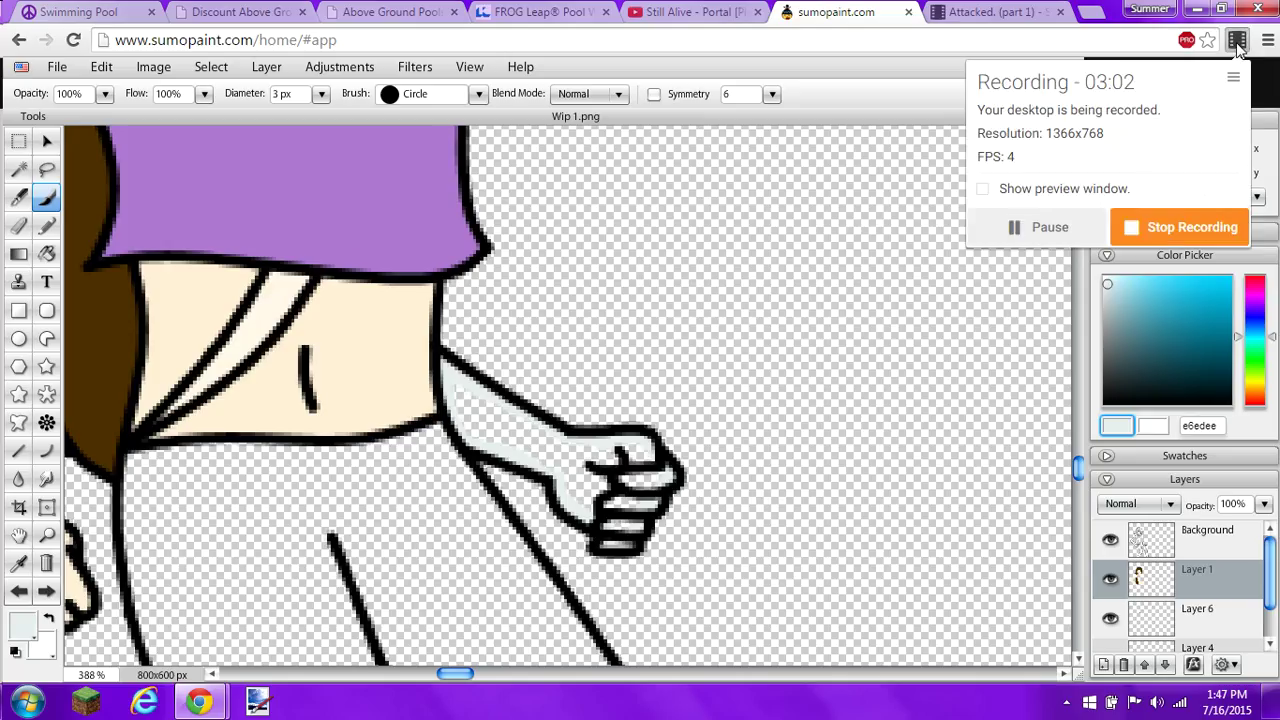
{"action": "left_click", "coordinate": [1066, 232]}
{"action": "left_click", "coordinate": [1060, 230]}
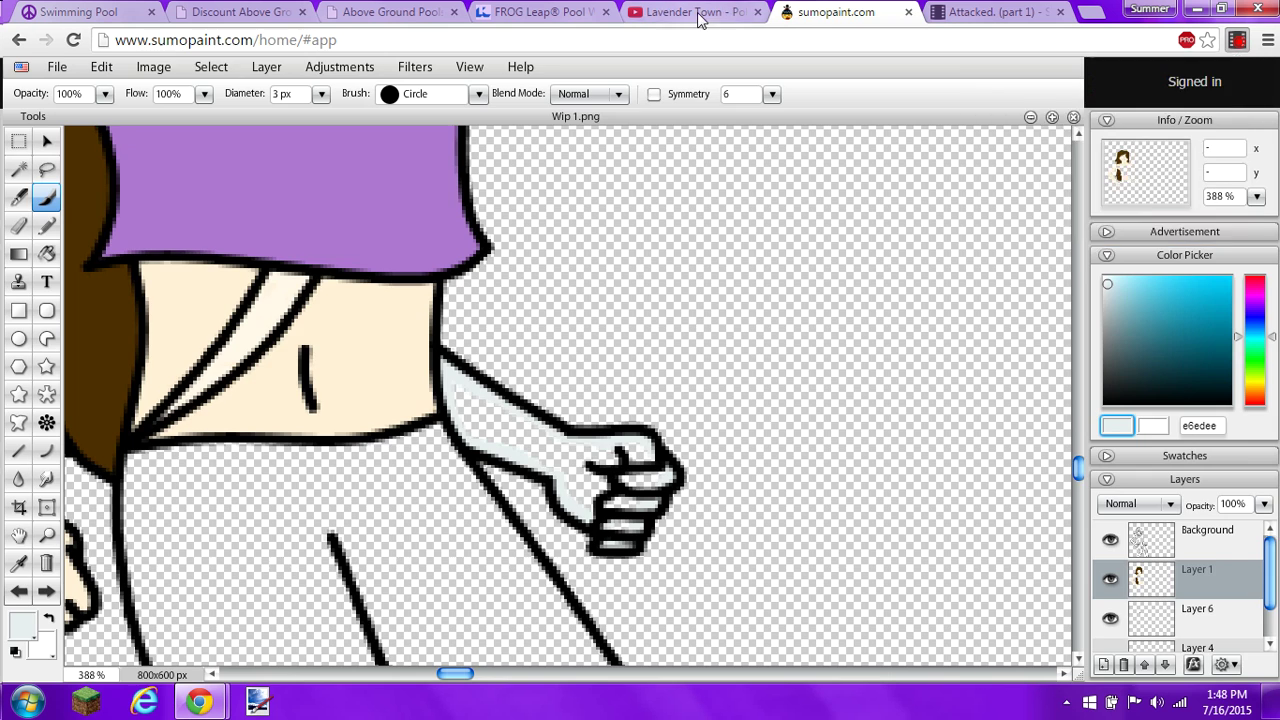
{"action": "left_click", "coordinate": [700, 15]}
{"action": "left_click", "coordinate": [649, 262]}
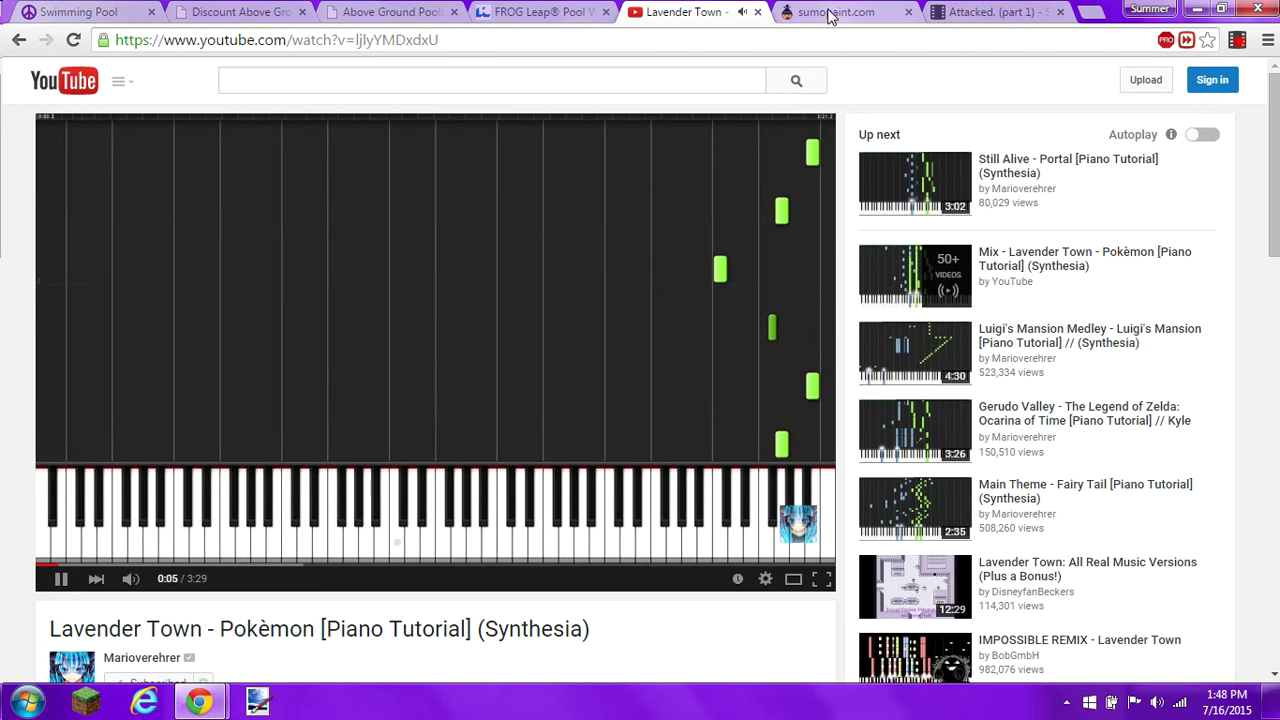
{"action": "left_click", "coordinate": [830, 15]}
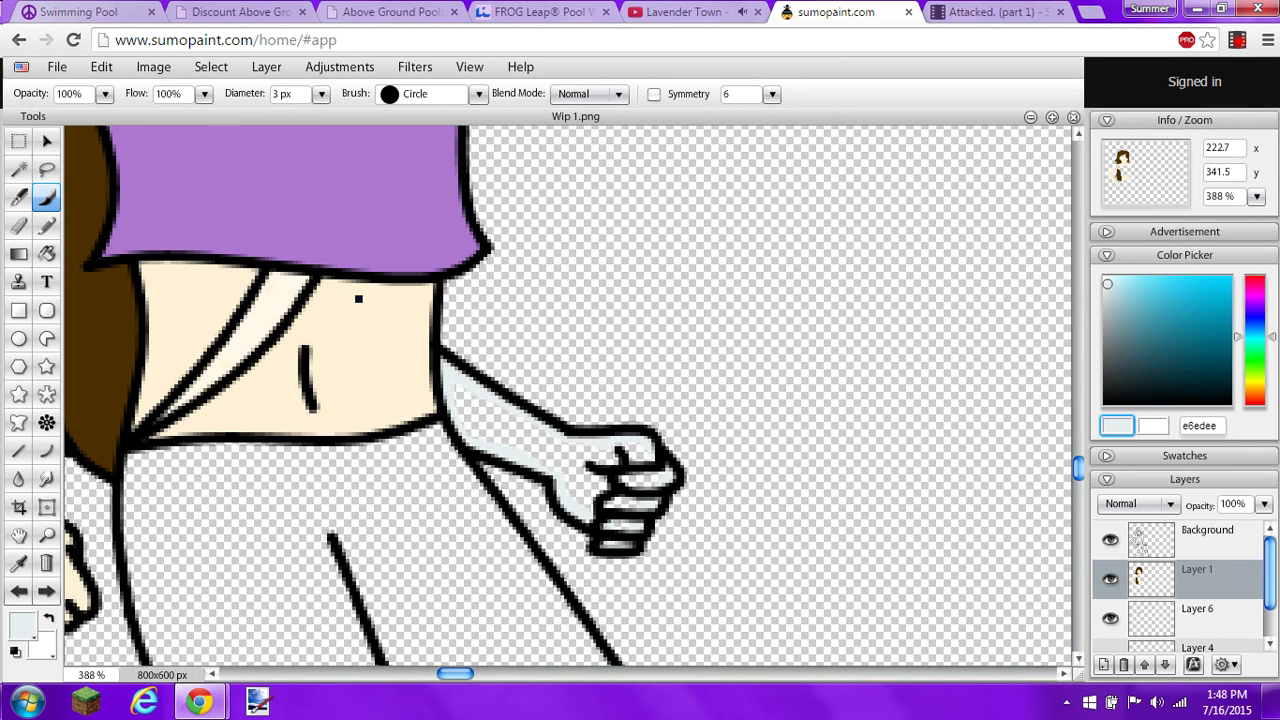
- Set the brush diameter to 5 px and cover the unpainted gaps in the pale blue-grey forearm and fist
{"action": "left_click", "coordinate": [321, 93]}
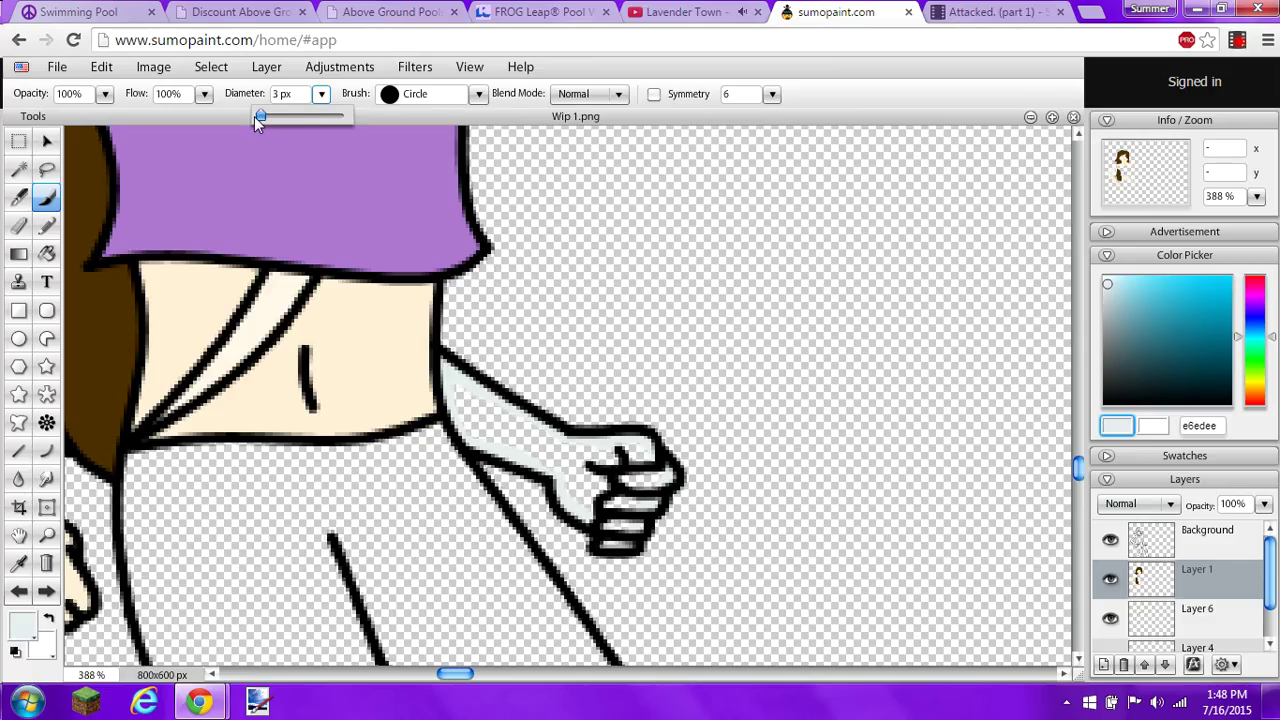
{"action": "left_click_drag", "start_coordinate": [258, 118], "coordinate": [261, 119]}
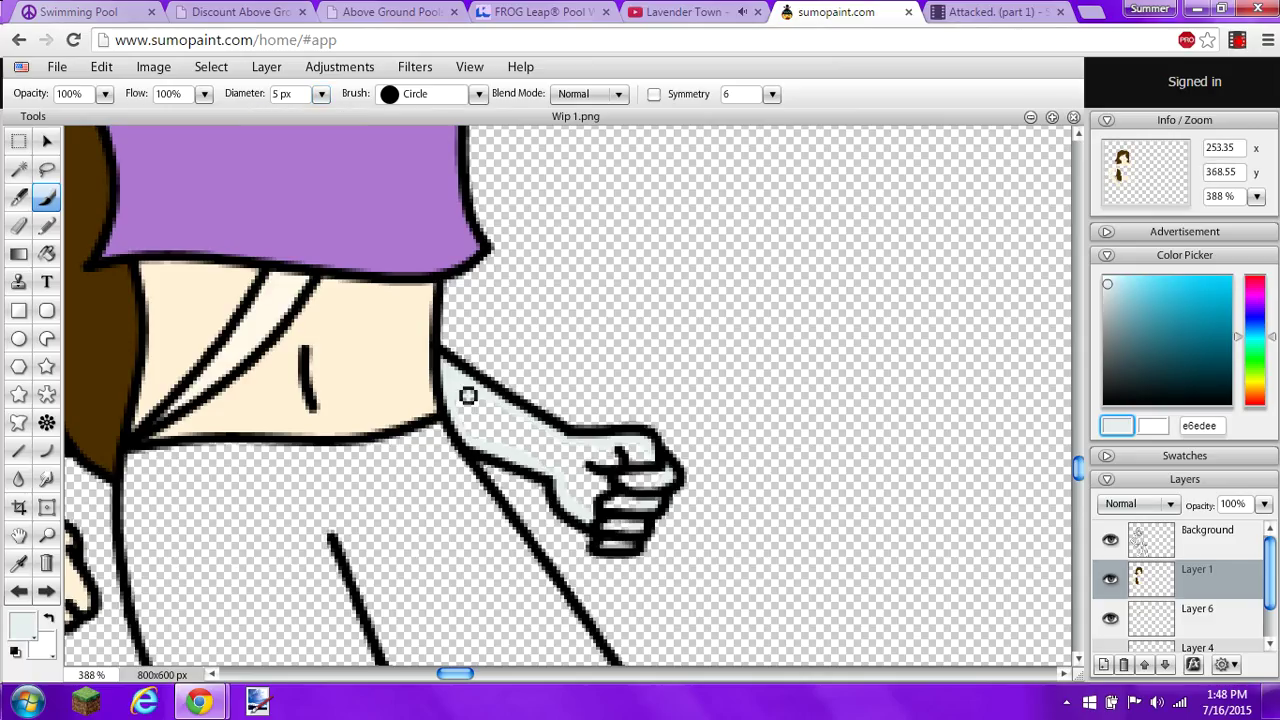
{"action": "mouse_move", "coordinate": [468, 396]}
{"action": "left_mouse_down"}
{"action": "mouse_move", "coordinate": [557, 449]}
{"action": "mouse_move", "coordinate": [632, 449]}
{"action": "mouse_move", "coordinate": [656, 474]}
{"action": "mouse_move", "coordinate": [620, 530]}
{"action": "mouse_move", "coordinate": [545, 469]}
{"action": "mouse_move", "coordinate": [471, 434]}
{"action": "mouse_move", "coordinate": [457, 396]}
{"action": "mouse_move", "coordinate": [474, 429]}
{"action": "mouse_move", "coordinate": [474, 410]}
{"action": "left_mouse_up"}
{"action": "mouse_move", "coordinate": [505, 433]}
{"action": "left_mouse_down"}
{"action": "mouse_move", "coordinate": [601, 485]}
{"action": "mouse_move", "coordinate": [610, 514]}
{"action": "mouse_move", "coordinate": [622, 475]}
{"action": "mouse_move", "coordinate": [612, 522]}
{"action": "left_mouse_up"}
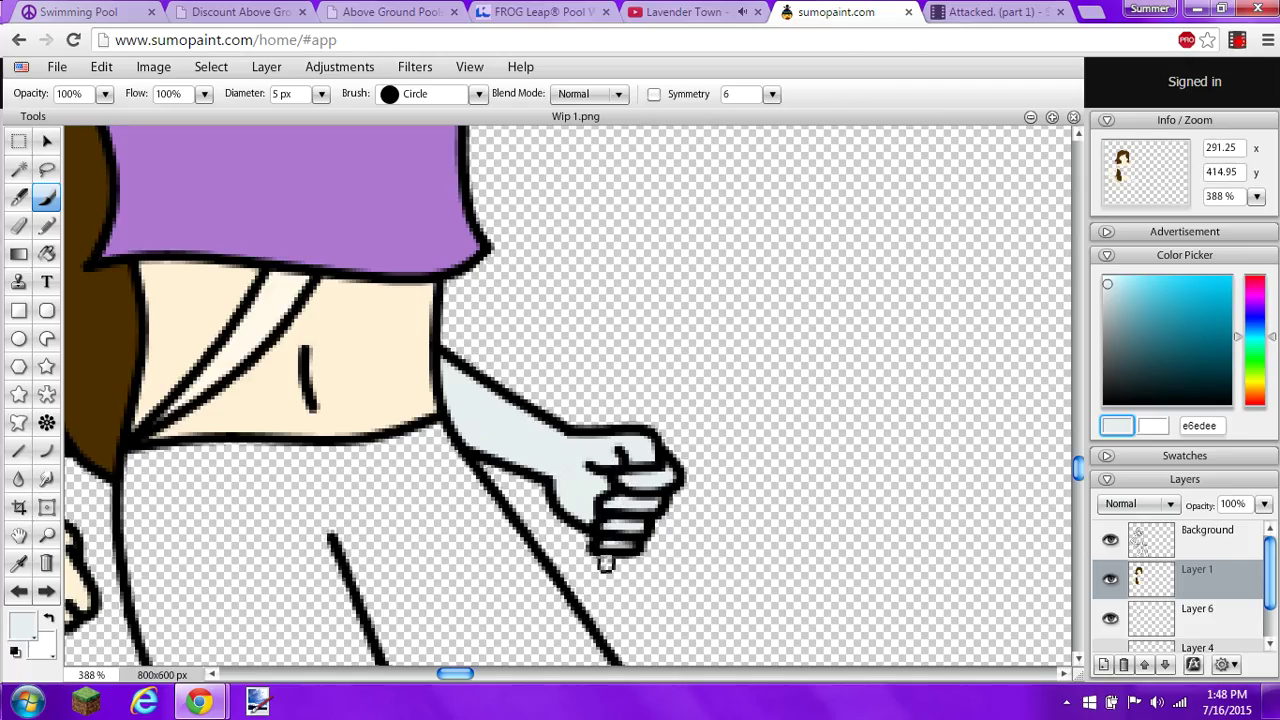
- Add a new layer between Layer 1 and Layer 6 and make it active for painting the legs
{"action": "left_click_drag", "start_coordinate": [458, 676], "coordinate": [420, 675]}
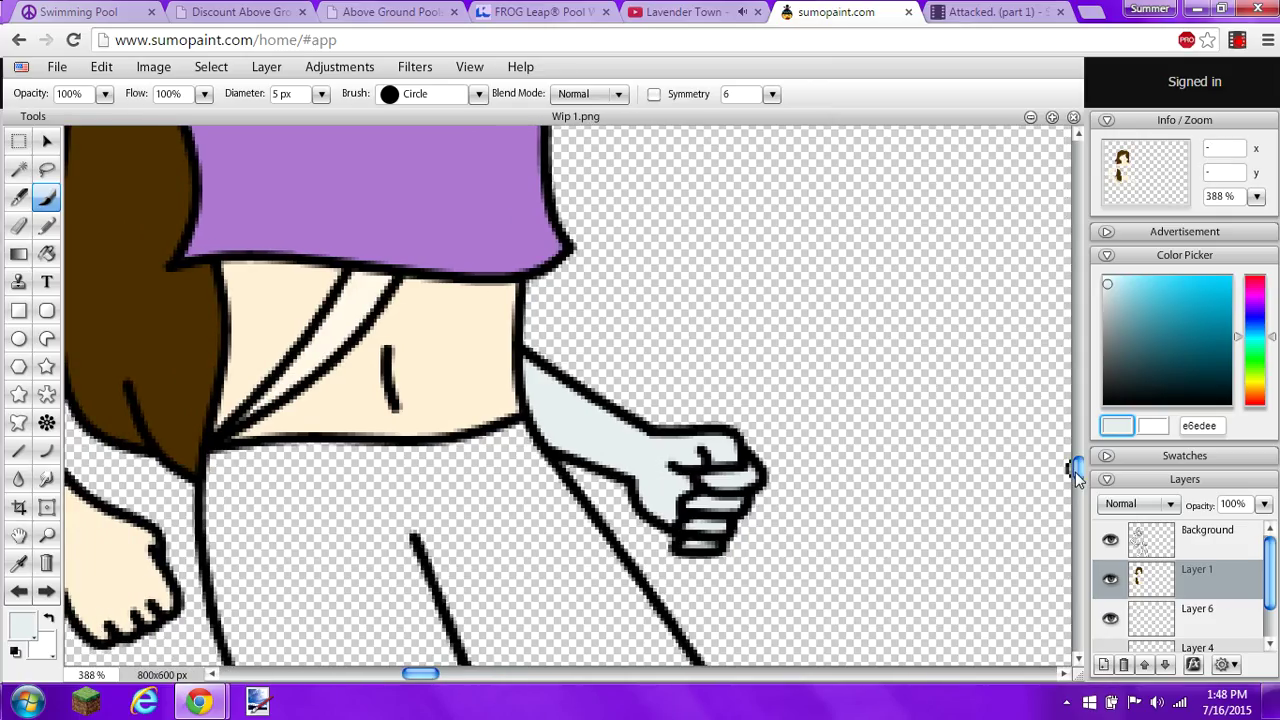
{"action": "mouse_move", "coordinate": [1075, 472]}
{"action": "left_mouse_down"}
{"action": "mouse_move", "coordinate": [1074, 386]}
{"action": "mouse_move", "coordinate": [1022, 268]}
{"action": "mouse_move", "coordinate": [1057, 463]}
{"action": "mouse_move", "coordinate": [1068, 640]}
{"action": "mouse_move", "coordinate": [1050, 527]}
{"action": "left_mouse_up"}
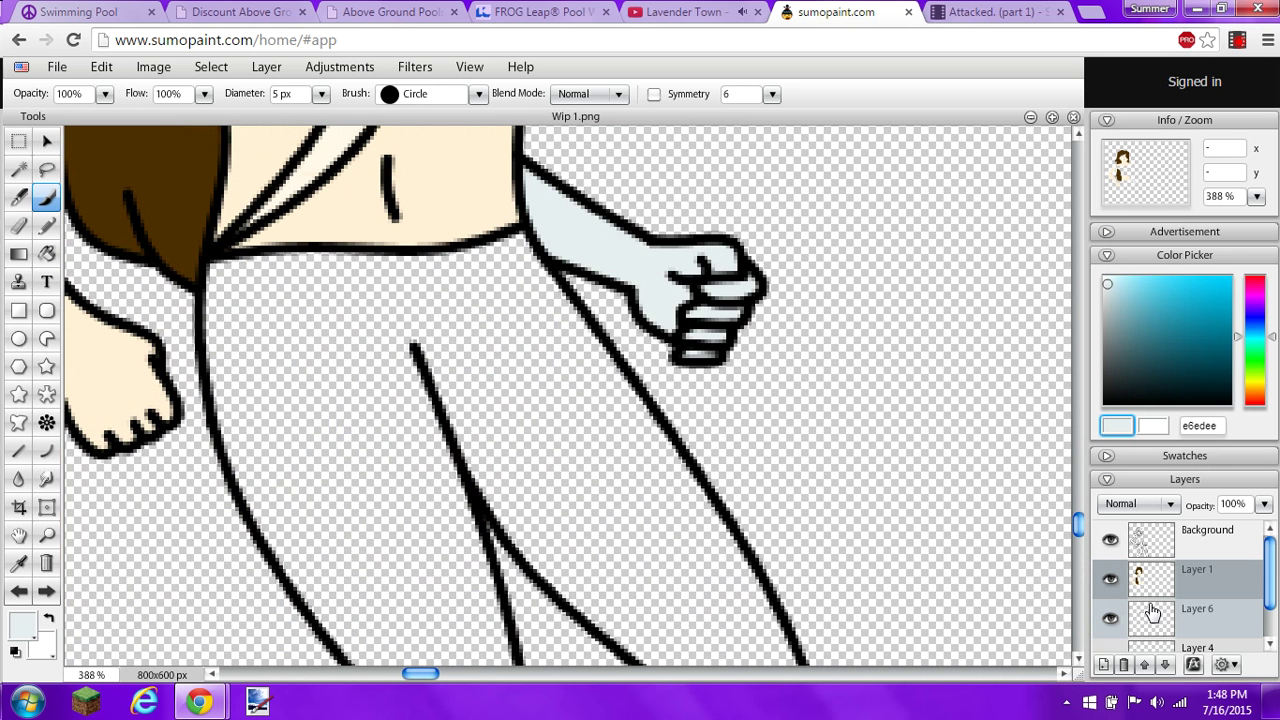
{"action": "left_click_drag", "start_coordinate": [1268, 575], "coordinate": [1268, 612]}
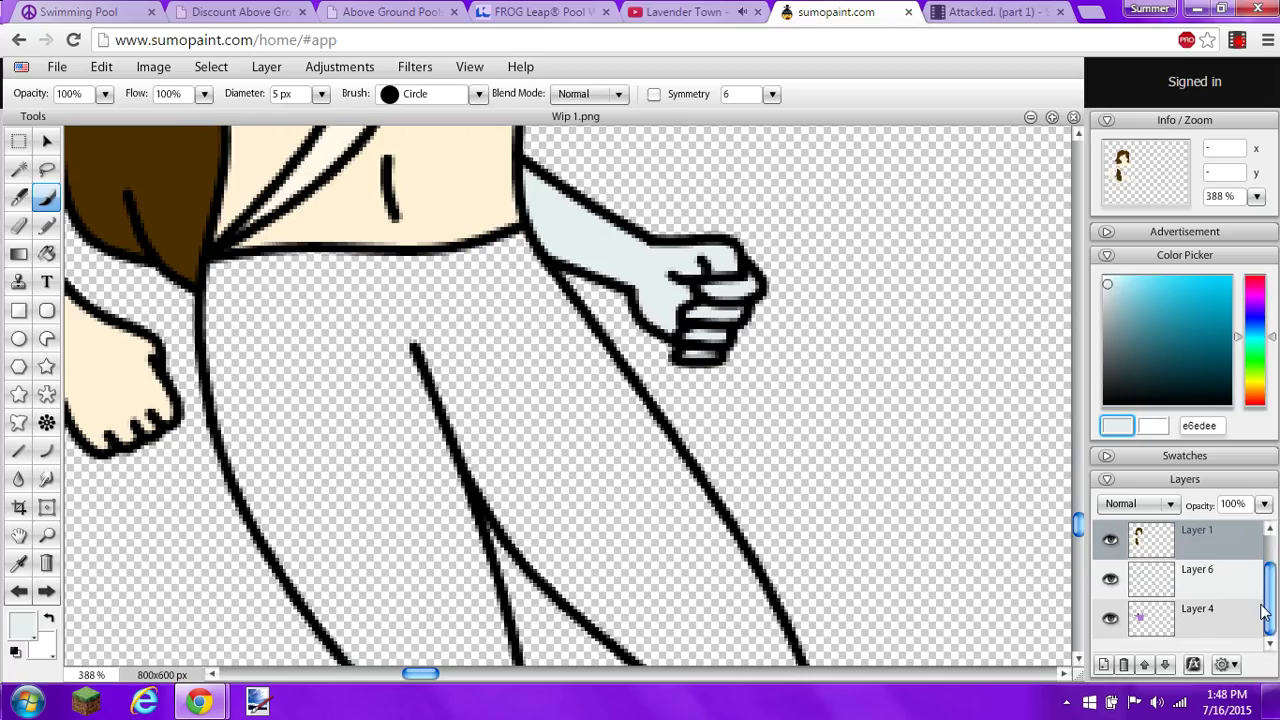
{"action": "left_click", "coordinate": [1150, 625]}
{"action": "left_click", "coordinate": [1105, 668]}
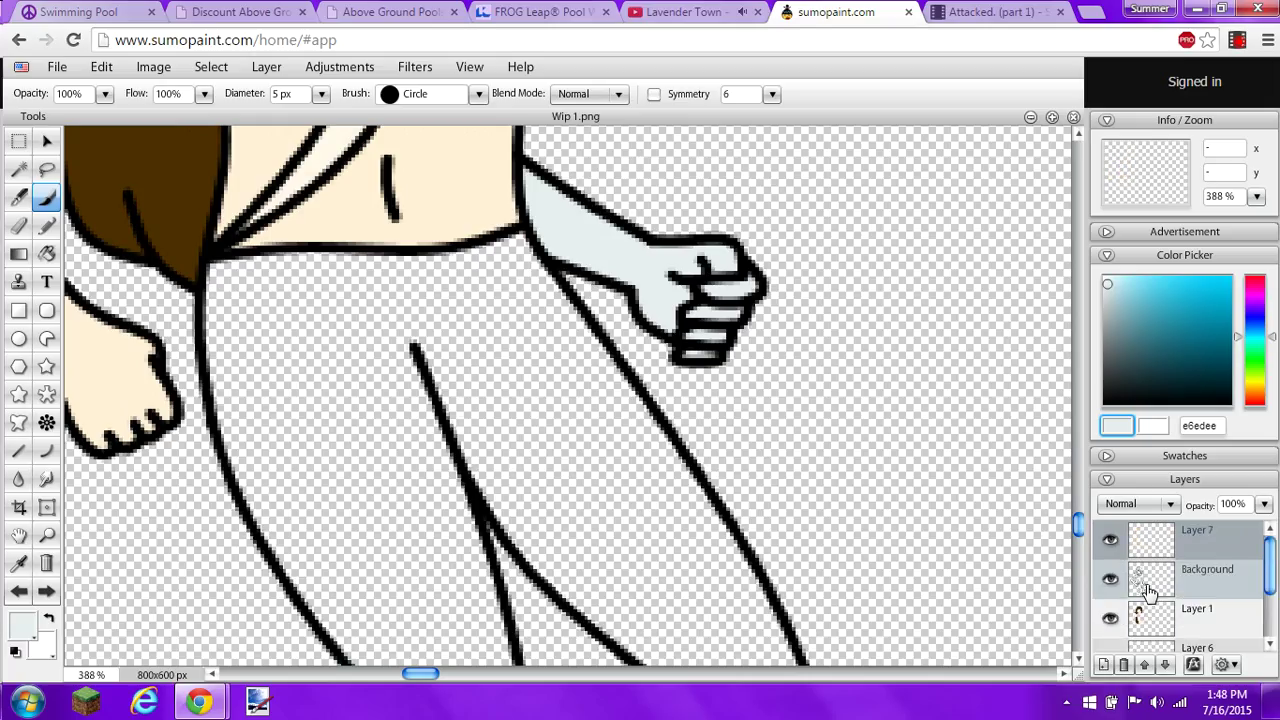
{"action": "left_click_drag", "start_coordinate": [1145, 560], "coordinate": [1145, 532]}
{"action": "left_click_drag", "start_coordinate": [1148, 615], "coordinate": [1165, 592]}
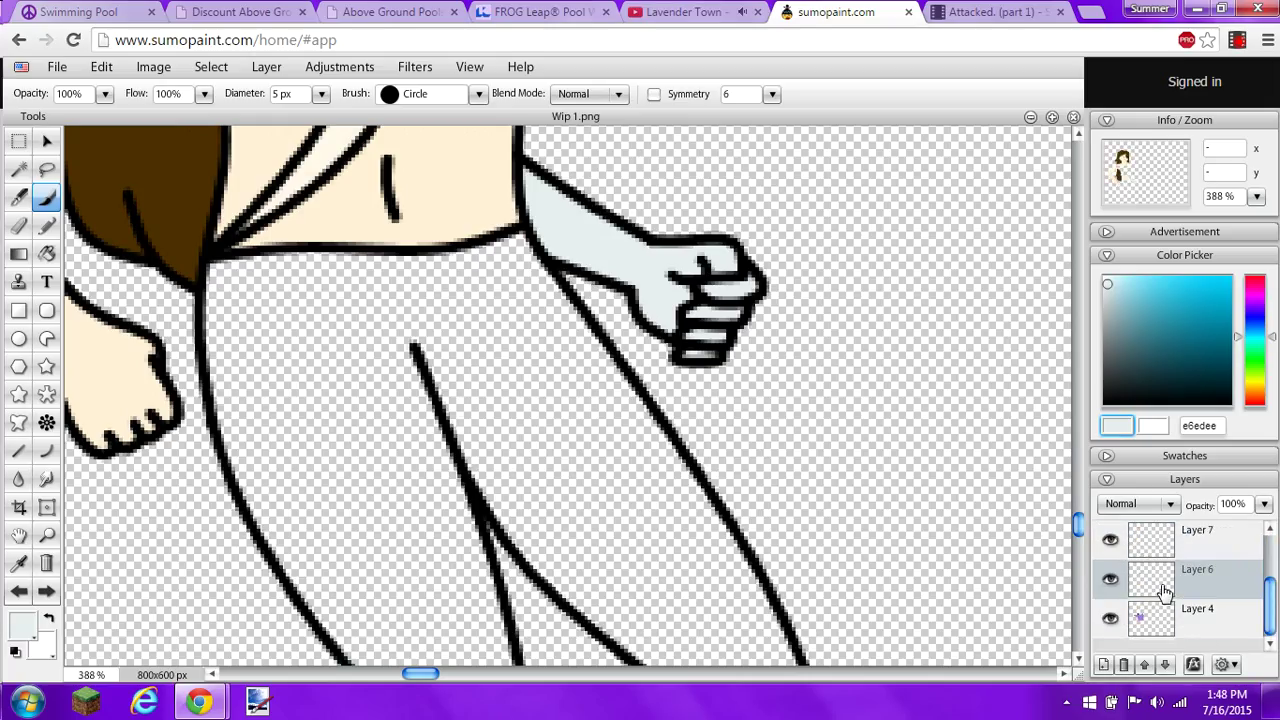
{"action": "left_click", "coordinate": [1143, 543]}
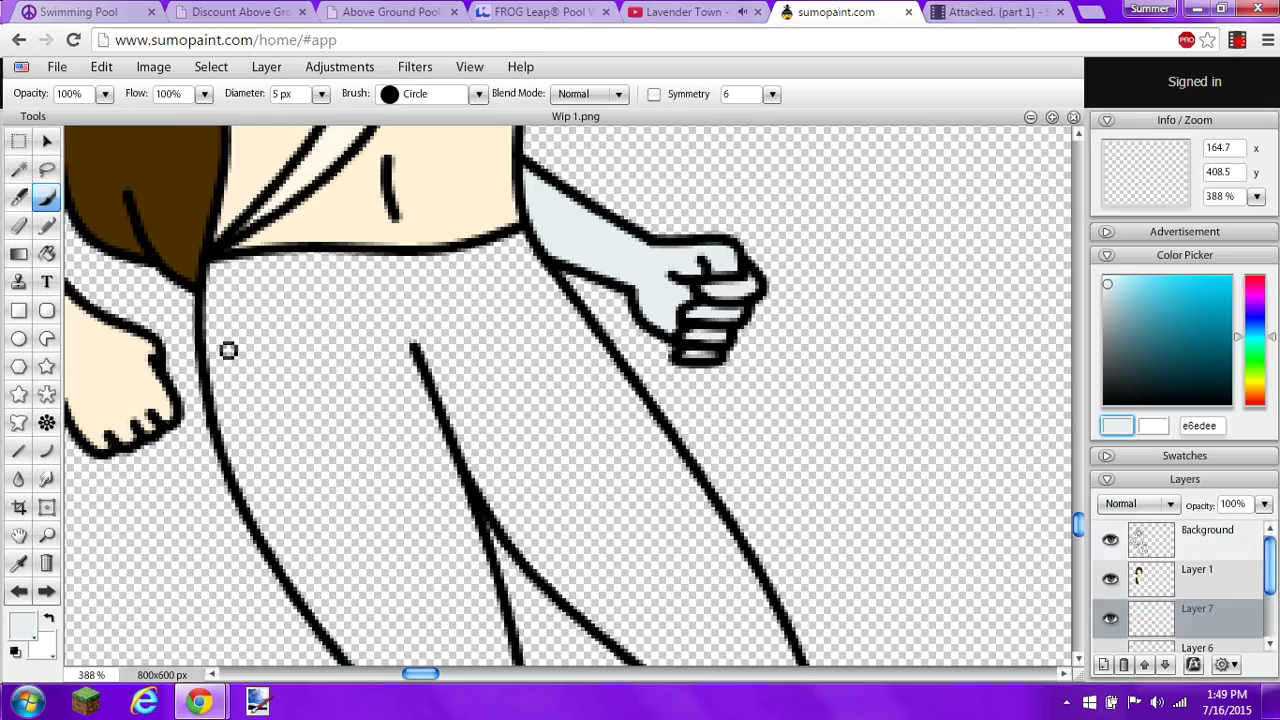
- Paint a curved e6edee band across the upper thigh of the bent leg below the hair, undoing unsatisfactory strokes
{"action": "left_click_drag", "start_coordinate": [216, 373], "coordinate": [413, 345]}
{"action": "key", "text": "ctrl+z"}
{"action": "left_click_drag", "start_coordinate": [220, 419], "coordinate": [402, 363]}
{"action": "key", "text": "ctrl+z"}
{"action": "left_click_drag", "start_coordinate": [219, 421], "coordinate": [416, 378]}
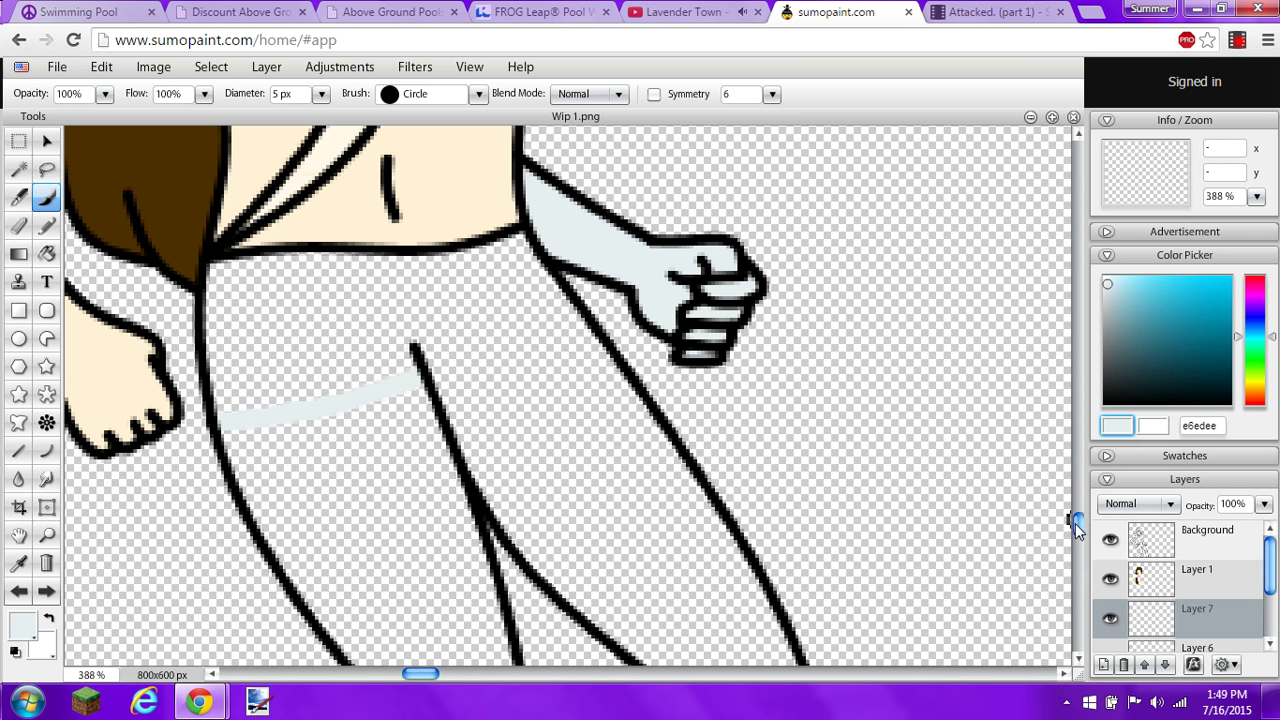
- Trace e6edee along the inside edges of the bent leg from the thigh band past the knee, closing the outline across the lower leg
{"action": "left_click_drag", "start_coordinate": [1077, 524], "coordinate": [1077, 580]}
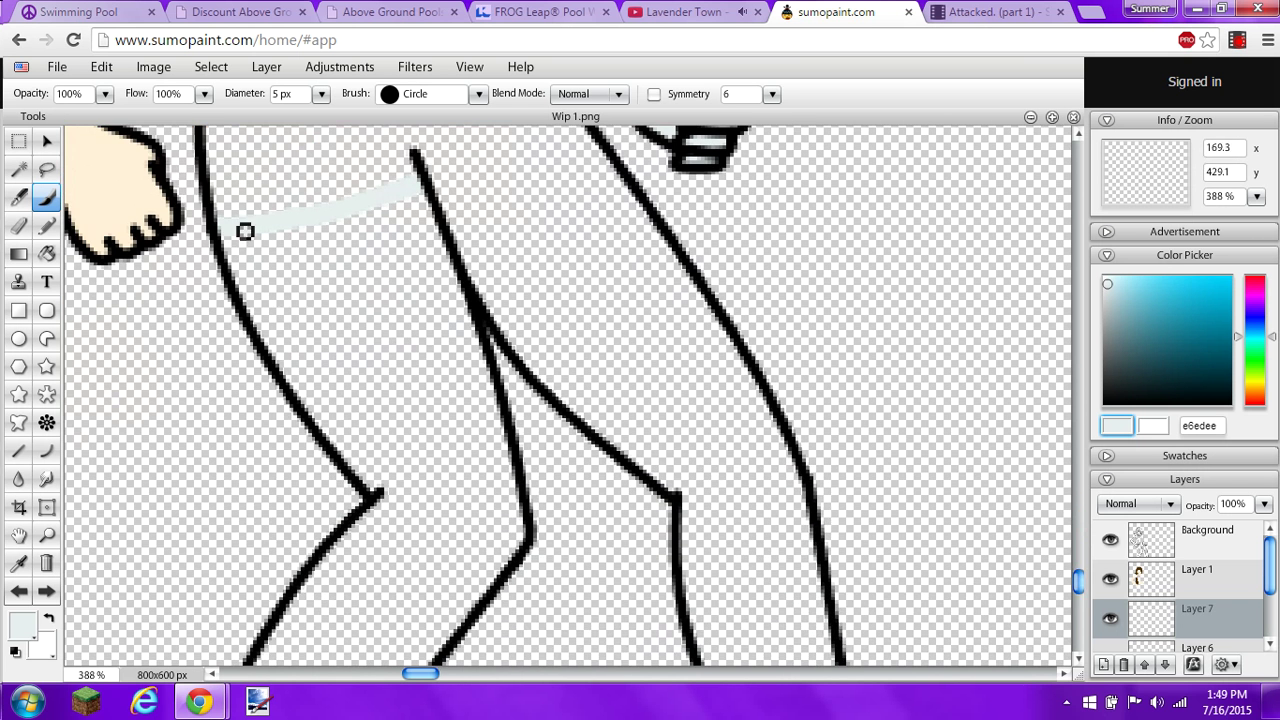
{"action": "mouse_move", "coordinate": [225, 228]}
{"action": "left_mouse_down"}
{"action": "mouse_move", "coordinate": [287, 373]}
{"action": "mouse_move", "coordinate": [374, 487]}
{"action": "left_mouse_up"}
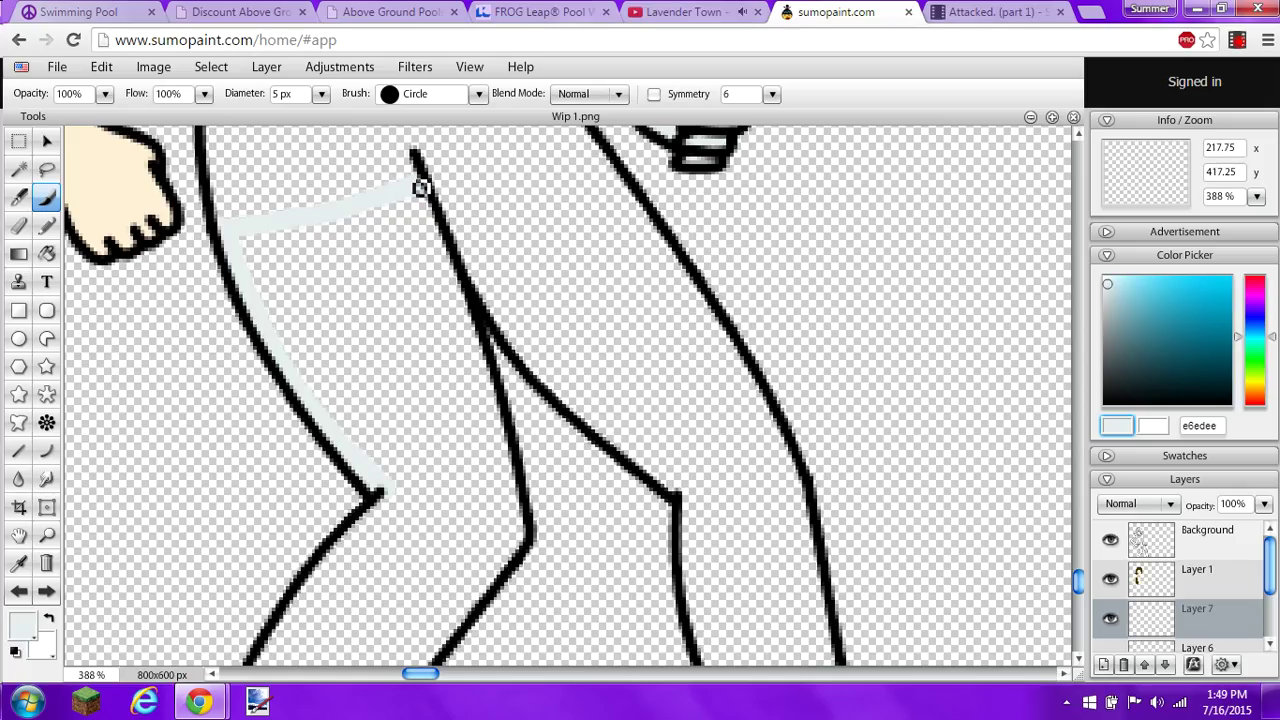
{"action": "left_click_drag", "start_coordinate": [417, 192], "coordinate": [449, 277]}
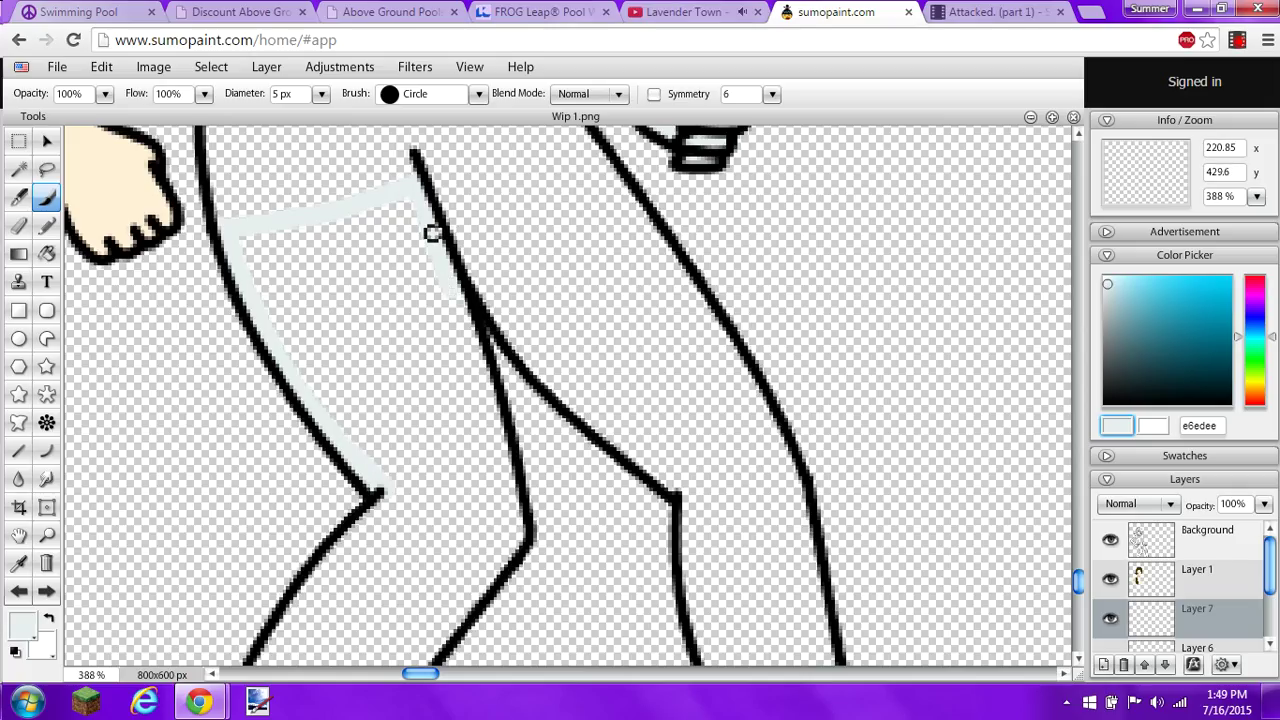
{"action": "mouse_move", "coordinate": [425, 210]}
{"action": "left_mouse_down"}
{"action": "mouse_move", "coordinate": [481, 386]}
{"action": "mouse_move", "coordinate": [498, 388]}
{"action": "mouse_move", "coordinate": [471, 337]}
{"action": "mouse_move", "coordinate": [513, 534]}
{"action": "left_mouse_up"}
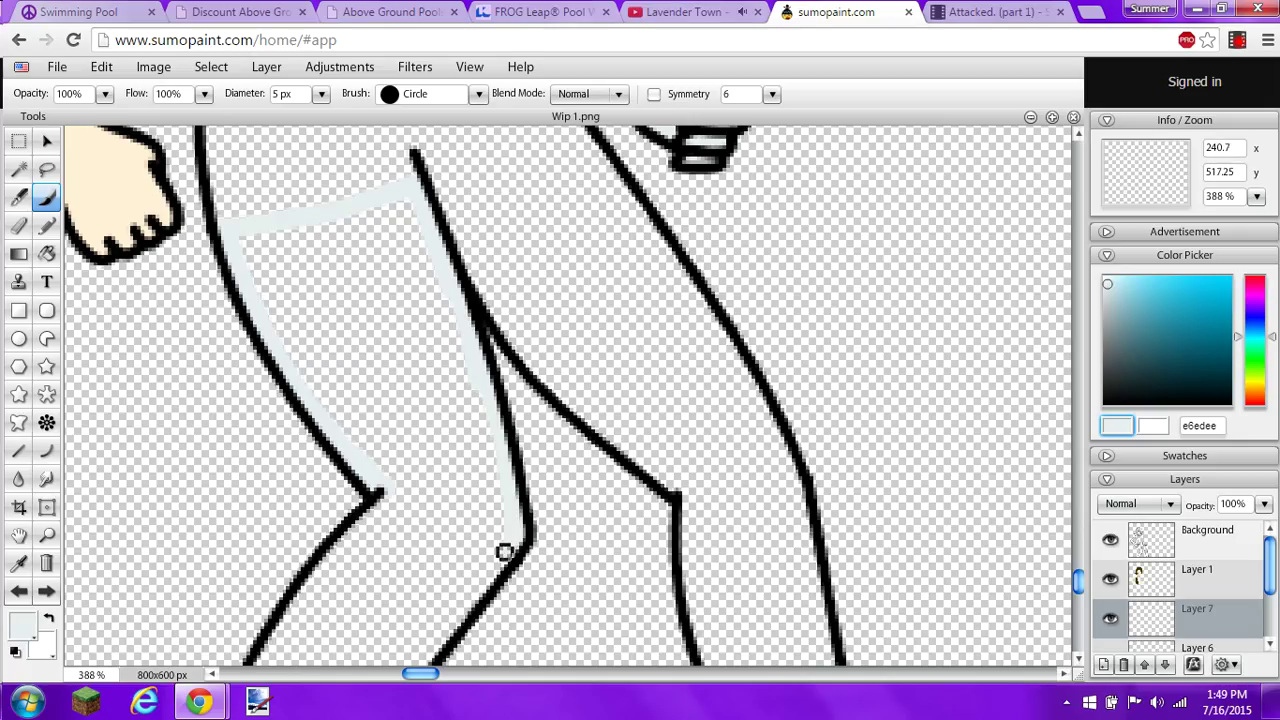
{"action": "left_click_drag", "start_coordinate": [1076, 586], "coordinate": [1063, 654]}
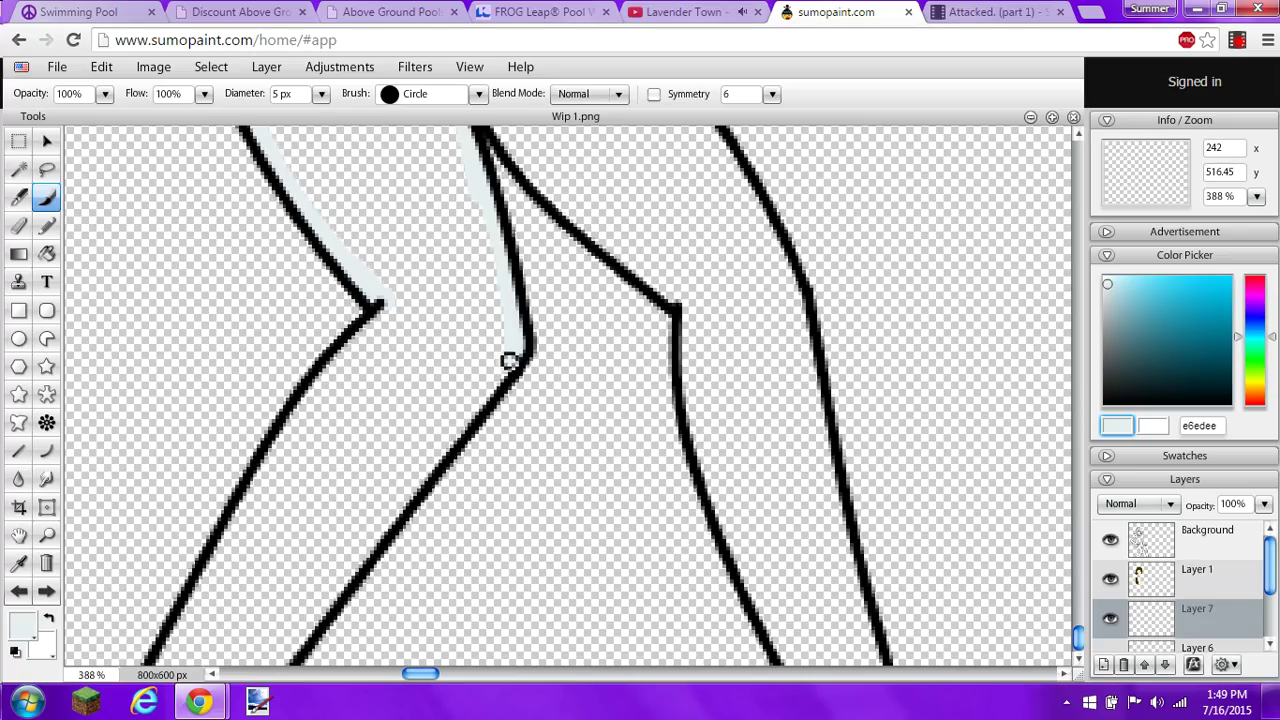
{"action": "left_click_drag", "start_coordinate": [508, 361], "coordinate": [278, 665]}
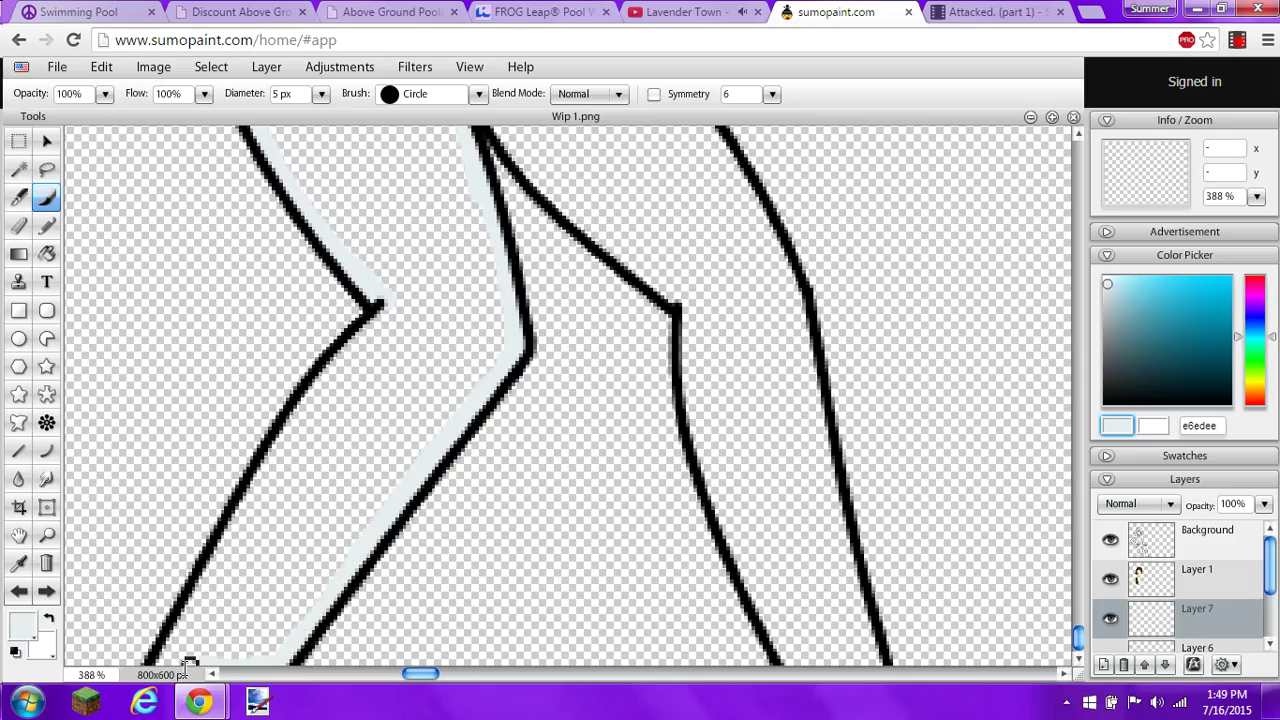
{"action": "mouse_move", "coordinate": [160, 661]}
{"action": "left_mouse_down"}
{"action": "mouse_move", "coordinate": [283, 438]}
{"action": "mouse_move", "coordinate": [388, 299]}
{"action": "mouse_move", "coordinate": [351, 346]}
{"action": "left_mouse_up"}
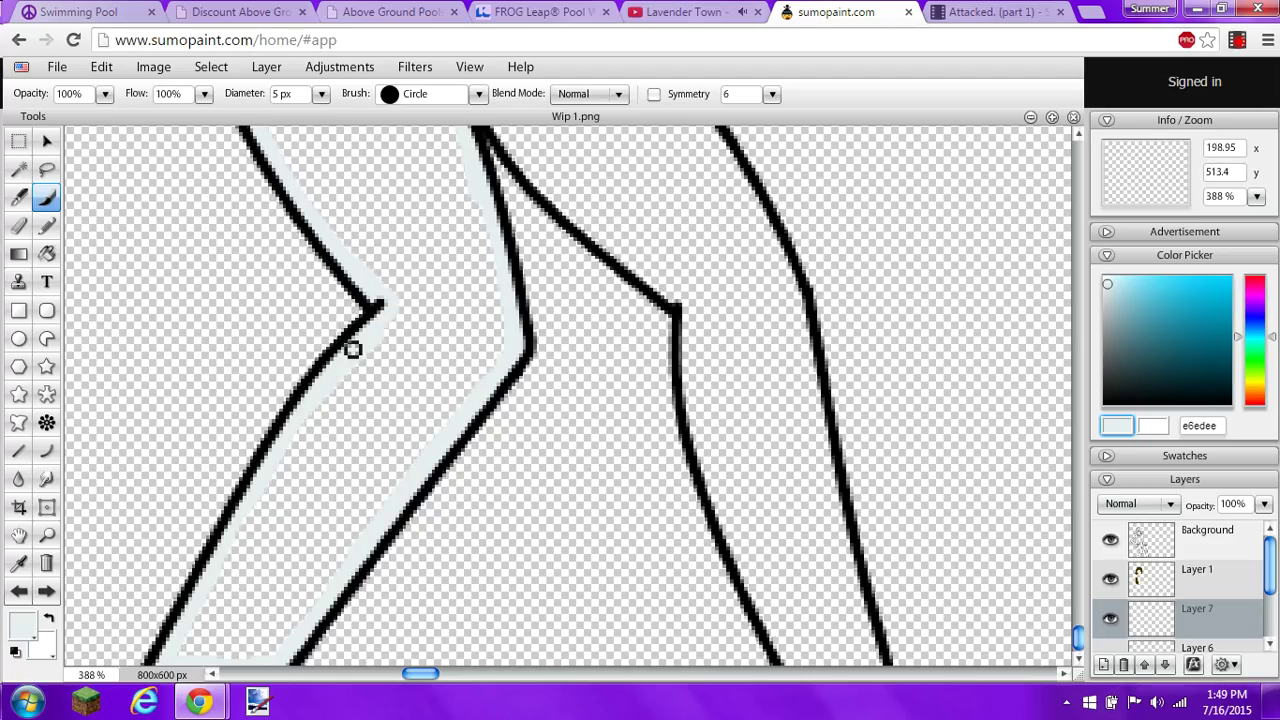
- Fill the traced leg with e6edee using the Paint Bucket at 0 px smoothing, after undoing a fill at 3 px
{"action": "left_click", "coordinate": [46, 253]}
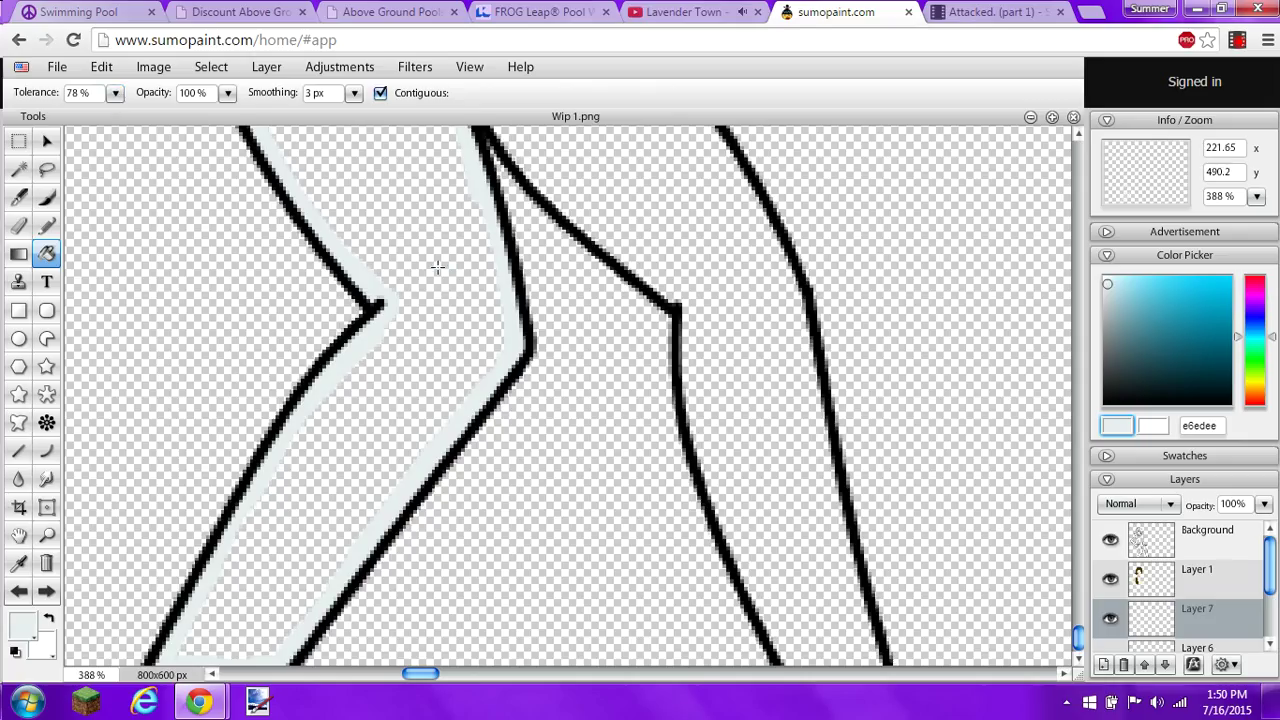
{"action": "left_click", "coordinate": [437, 268]}
{"action": "key", "text": "ctrl+z"}
{"action": "left_click", "coordinate": [352, 95]}
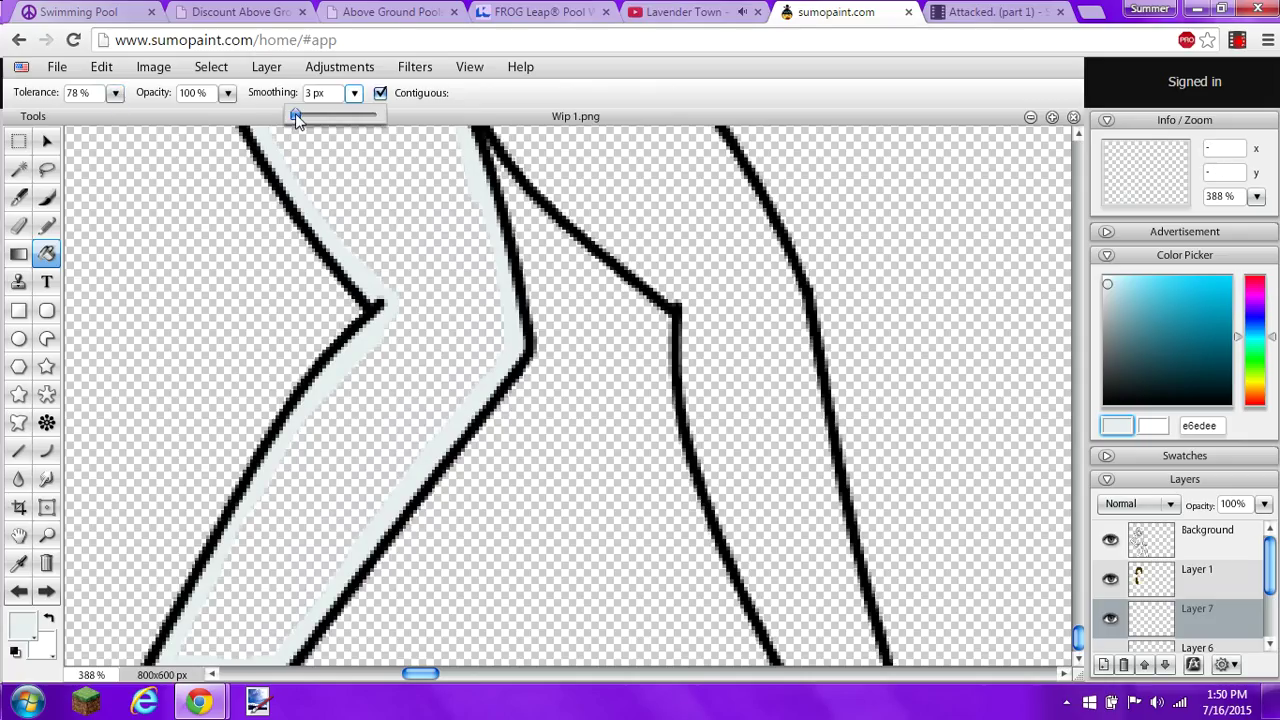
{"action": "left_click", "coordinate": [370, 187]}
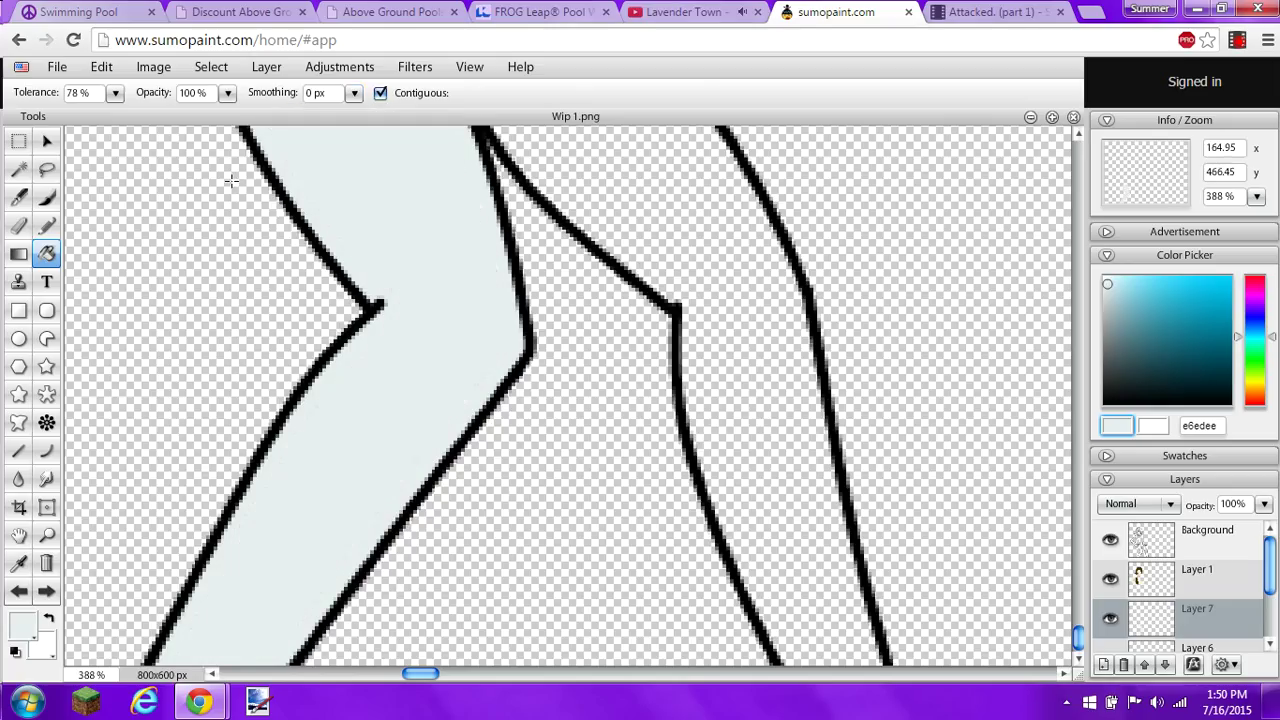
- Undo the bent leg's fill, set the Paint Bucket tolerance to 95 %, and refill the traced leg with e6edee
{"action": "key", "text": "ctrl+z"}
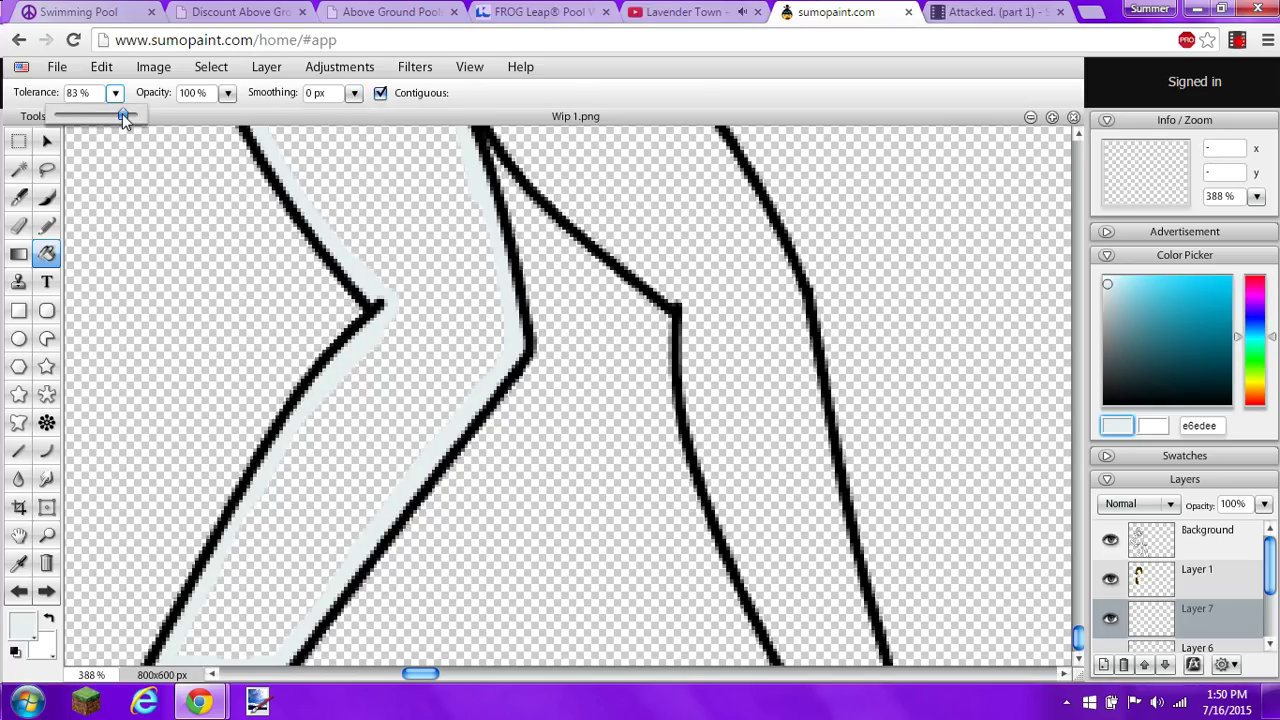
{"action": "left_click_drag", "start_coordinate": [131, 114], "coordinate": [133, 114]}
{"action": "left_click", "coordinate": [342, 183]}
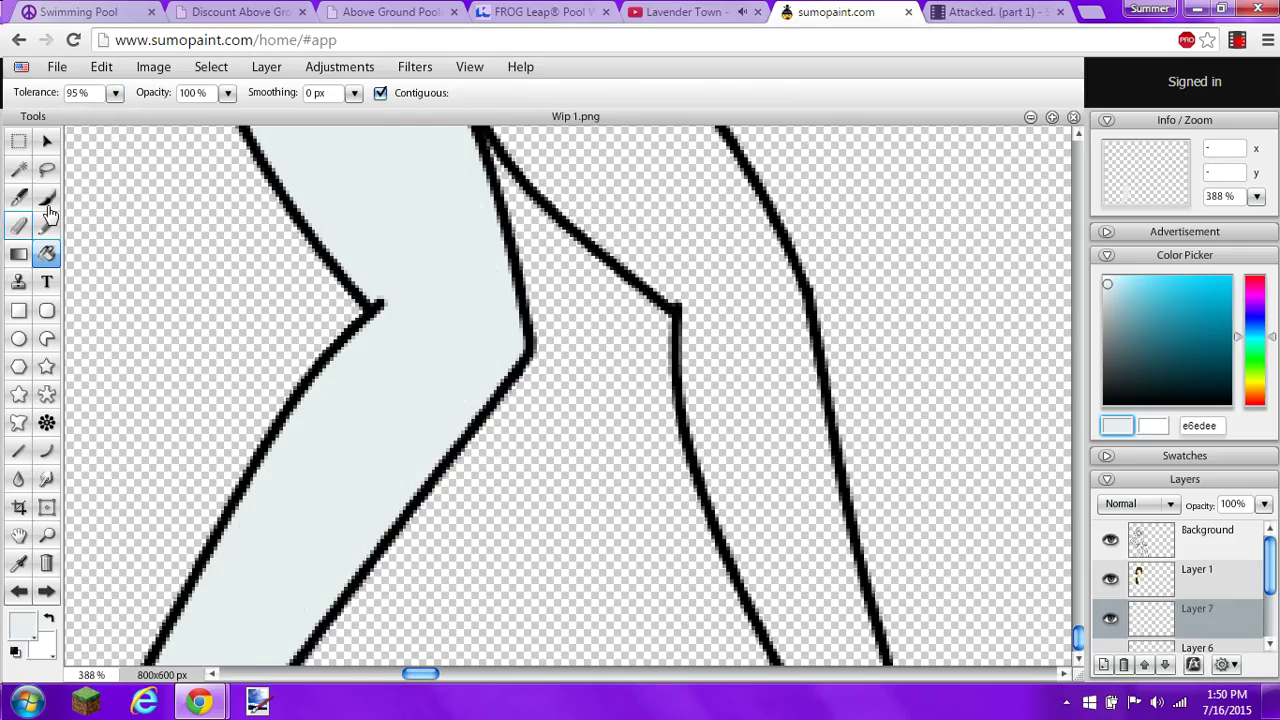
- Add a new layer for the skin and move it between Layer 7 and Layer 6
{"action": "left_click", "coordinate": [46, 197]}
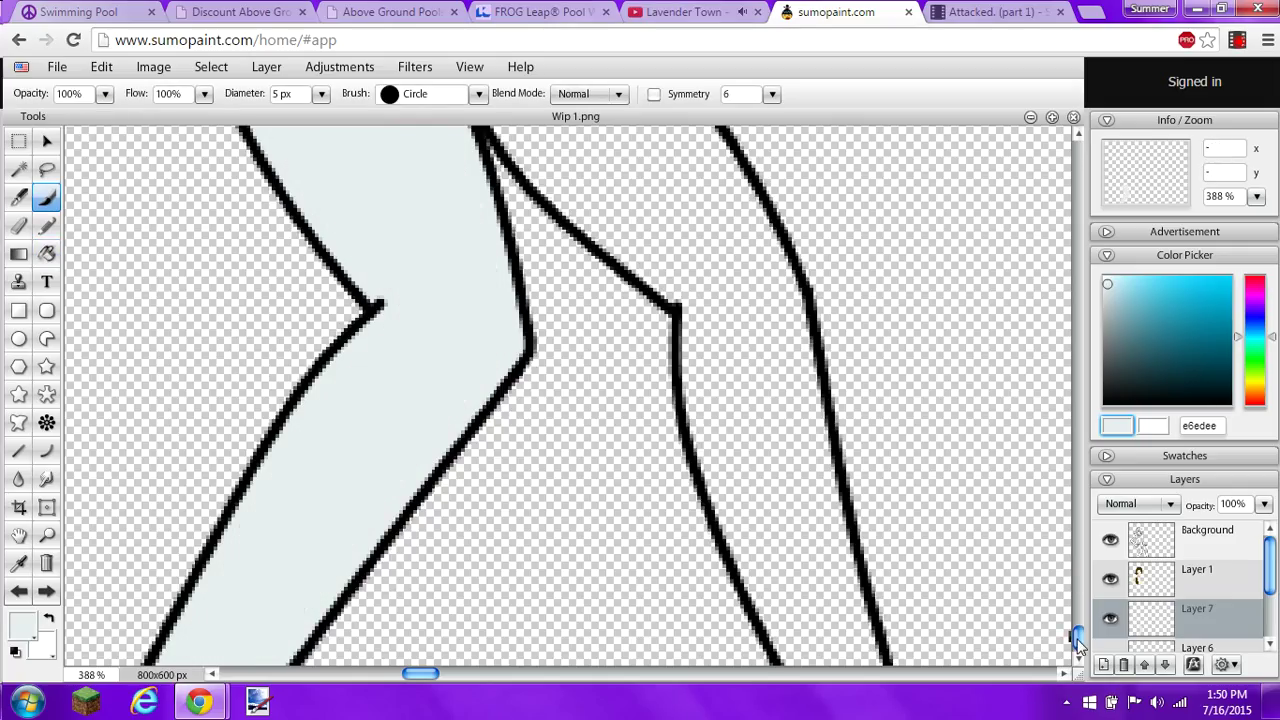
{"action": "left_click_drag", "start_coordinate": [1075, 636], "coordinate": [1064, 520]}
{"action": "left_click", "coordinate": [1135, 617]}
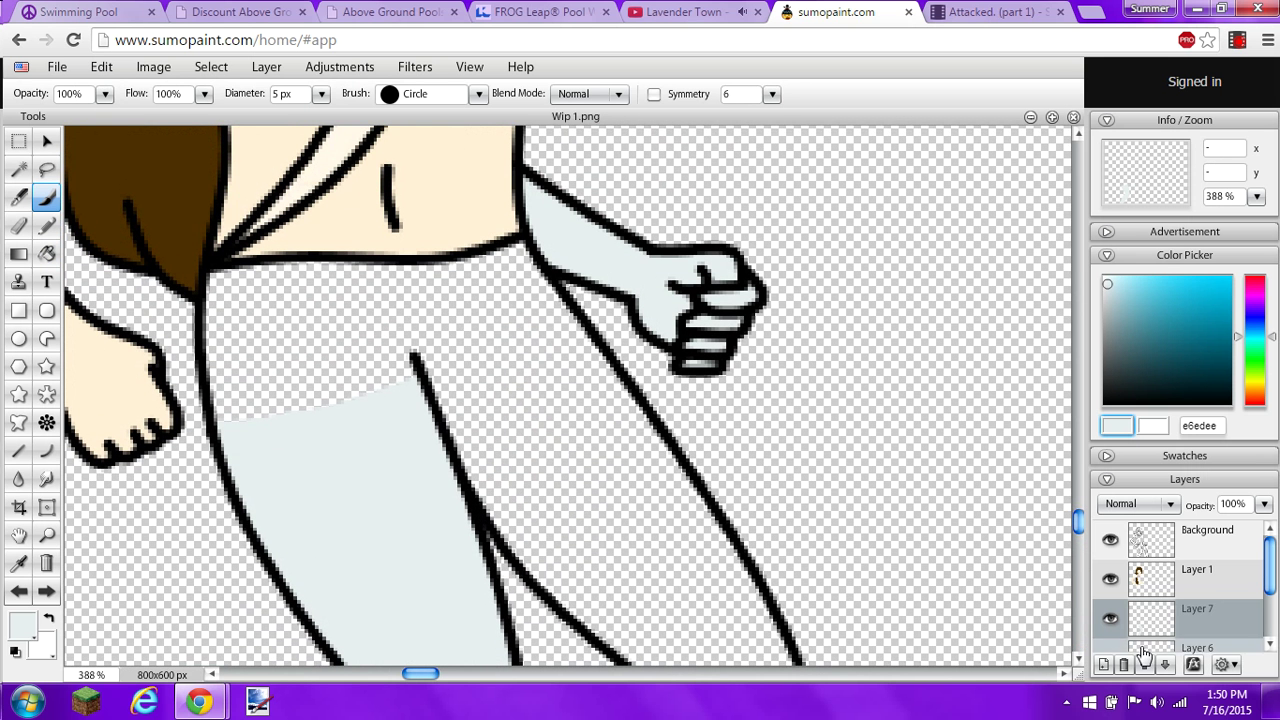
{"action": "left_click", "coordinate": [1103, 667]}
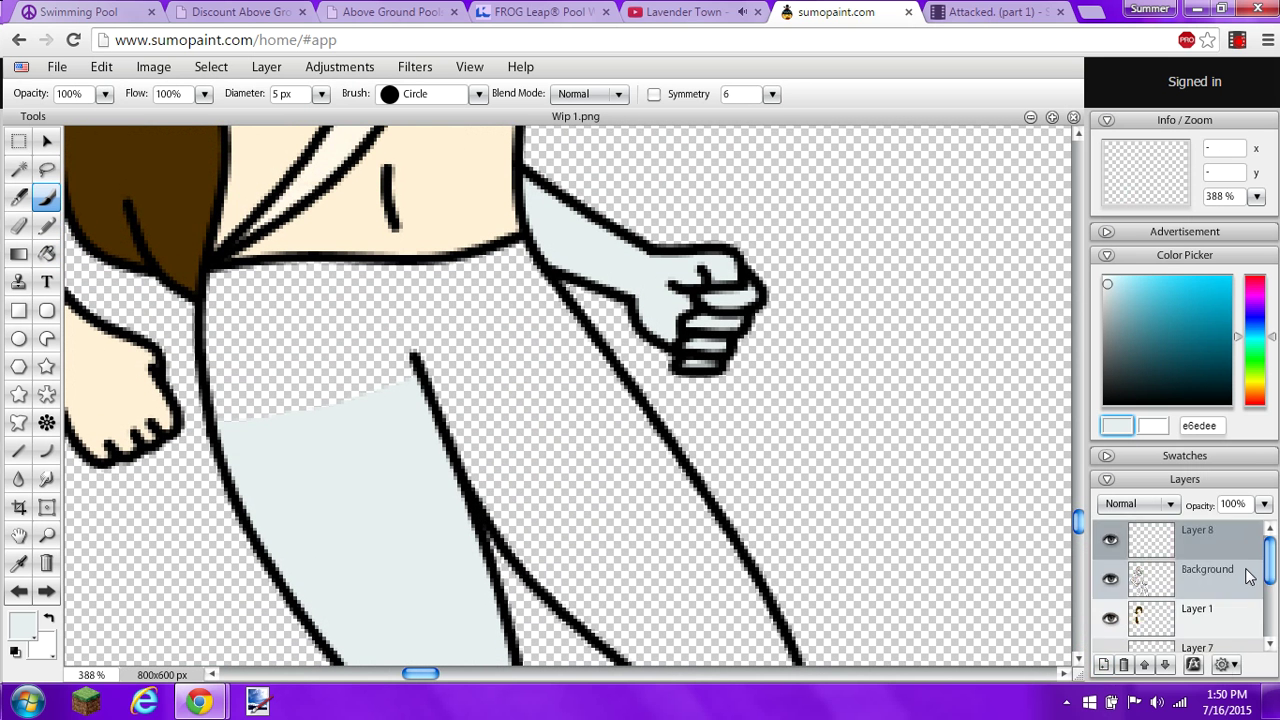
{"action": "mouse_move", "coordinate": [1143, 580]}
{"action": "left_mouse_down"}
{"action": "mouse_move", "coordinate": [1150, 630]}
{"action": "mouse_move", "coordinate": [1152, 562]}
{"action": "left_mouse_up"}
{"action": "left_click", "coordinate": [1147, 555]}
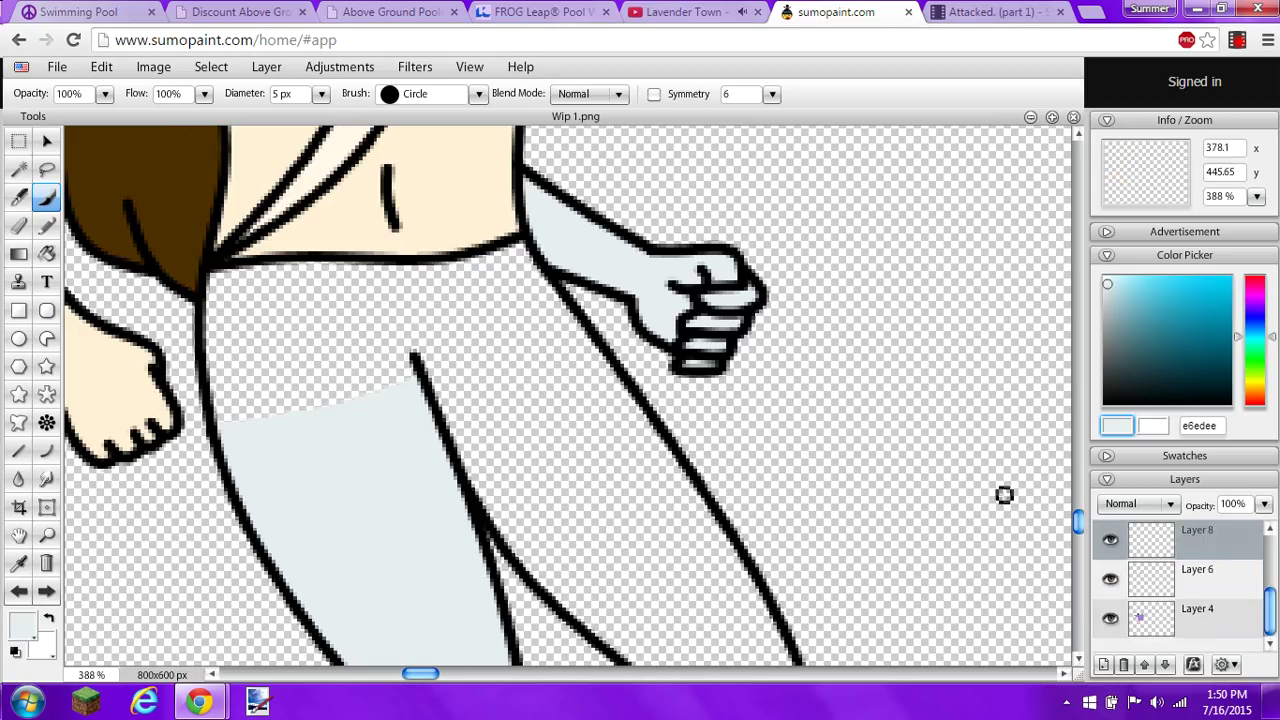
- Sample the ffefd6 skin colour from the belly and brush it around the hip's outer edge, thigh band and waistline
{"action": "left_click", "coordinate": [19, 563]}
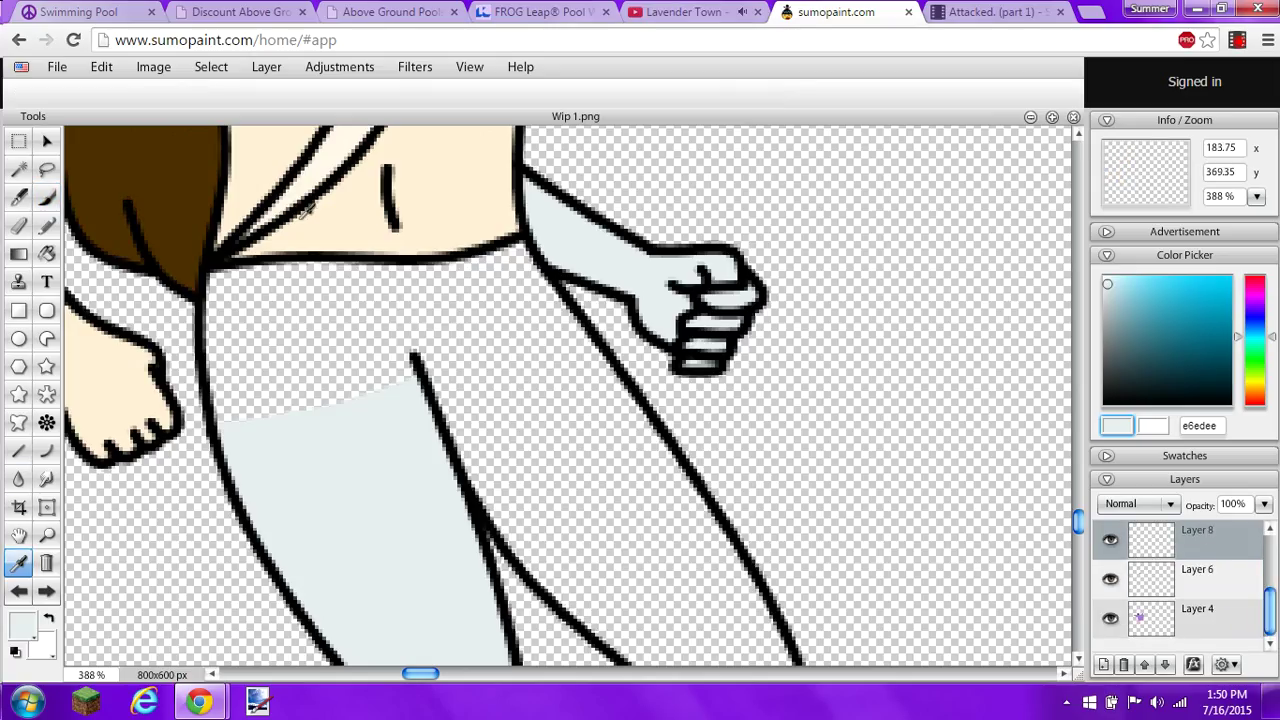
{"action": "left_click", "coordinate": [349, 207]}
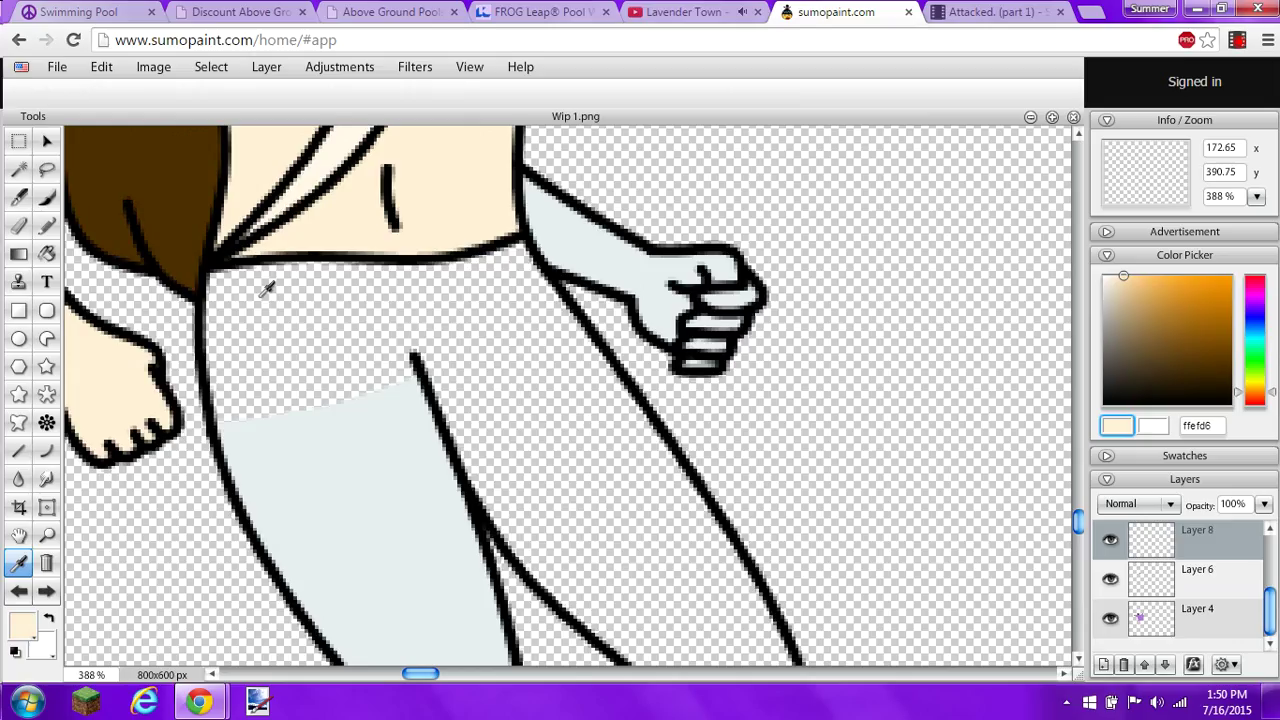
{"action": "left_click", "coordinate": [46, 197]}
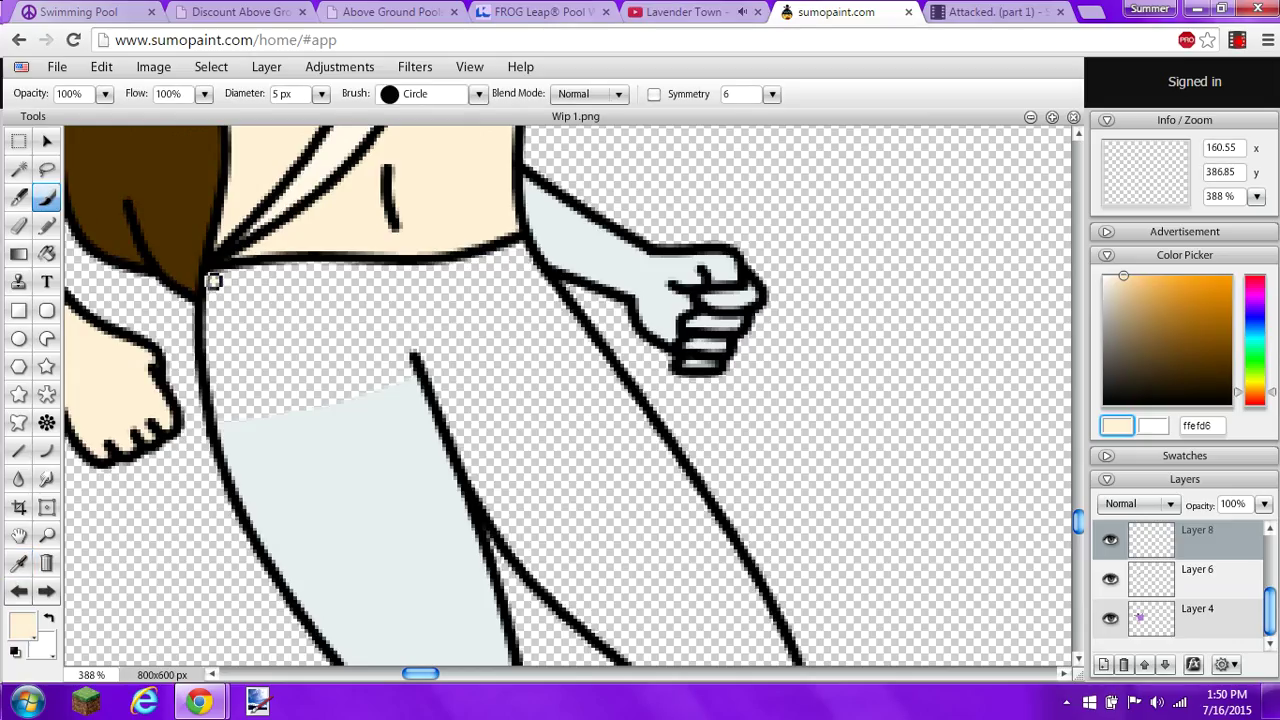
{"action": "mouse_move", "coordinate": [213, 281]}
{"action": "left_mouse_down"}
{"action": "mouse_move", "coordinate": [225, 427]}
{"action": "mouse_move", "coordinate": [221, 416]}
{"action": "mouse_move", "coordinate": [325, 414]}
{"action": "mouse_move", "coordinate": [423, 371]}
{"action": "left_mouse_up"}
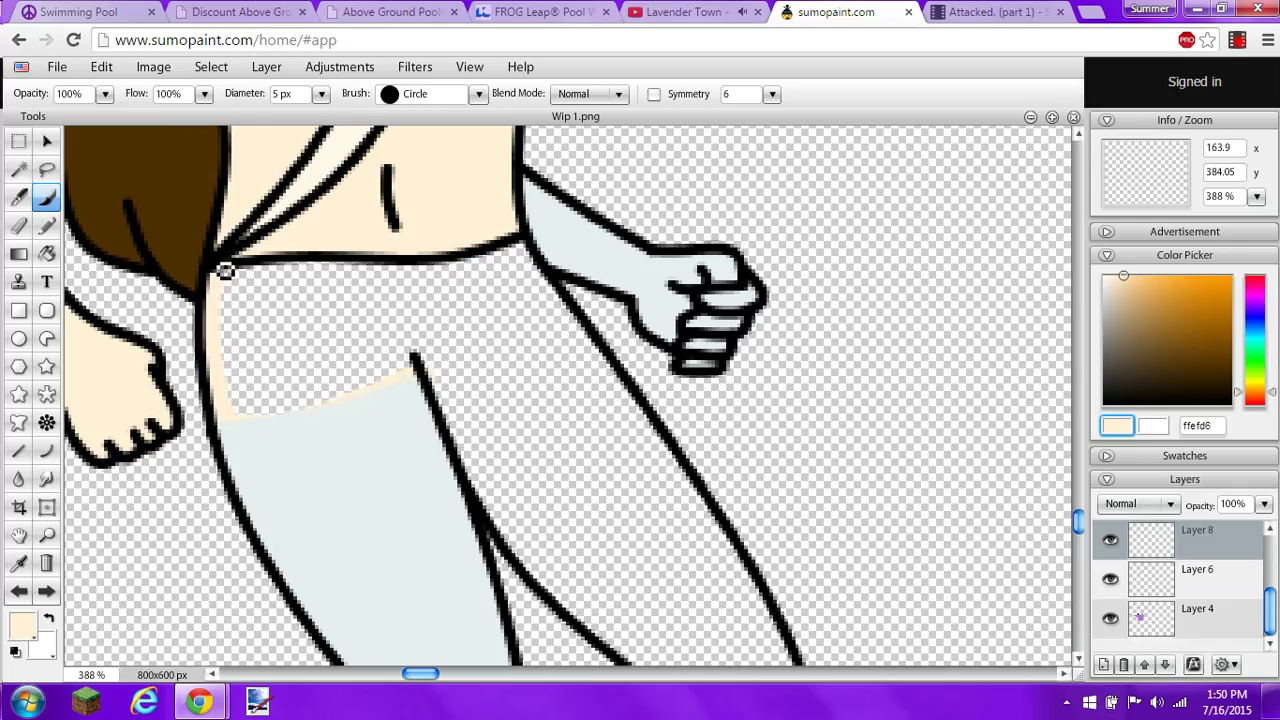
{"action": "mouse_move", "coordinate": [225, 270]}
{"action": "left_mouse_down"}
{"action": "mouse_move", "coordinate": [431, 266]}
{"action": "mouse_move", "coordinate": [505, 248]}
{"action": "left_mouse_up"}
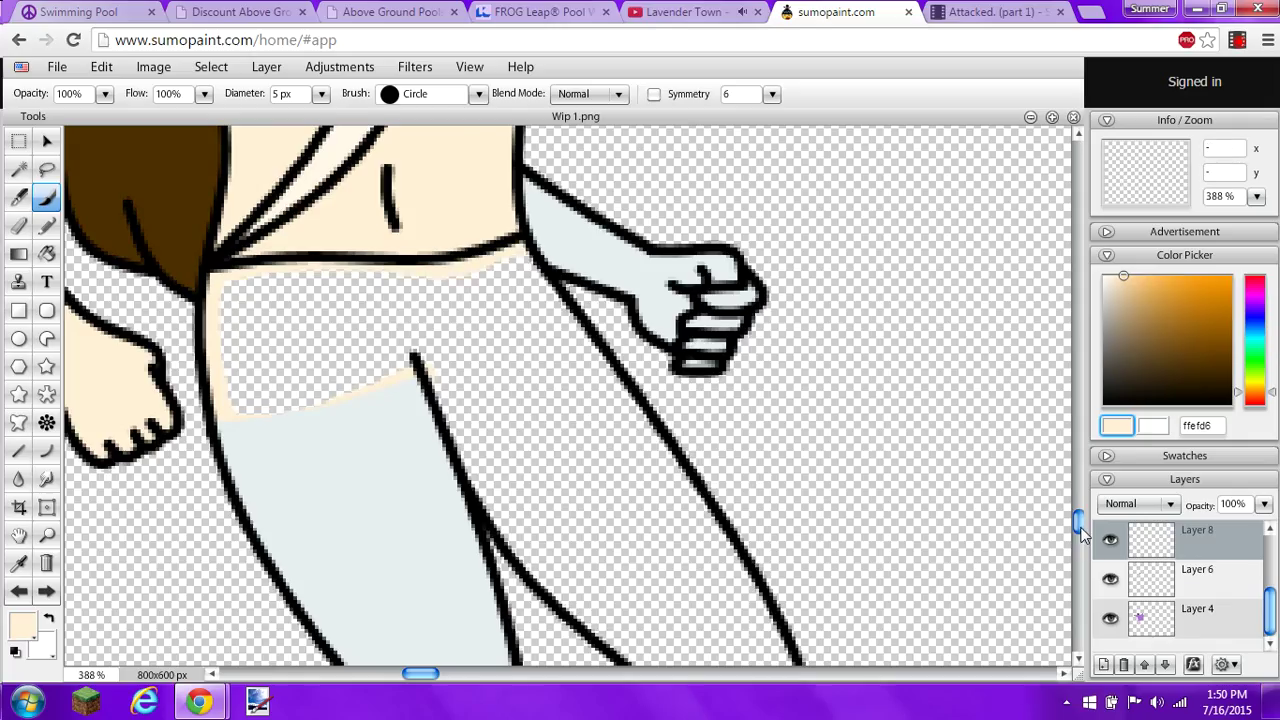
- Trace ffefd6 down the straight leg's outer edge from hip to lower leg, across it, and partway up the inner calf
{"action": "mouse_move", "coordinate": [1080, 535]}
{"action": "left_mouse_down"}
{"action": "mouse_move", "coordinate": [1080, 582]}
{"action": "mouse_move", "coordinate": [1050, 562]}
{"action": "left_mouse_up"}
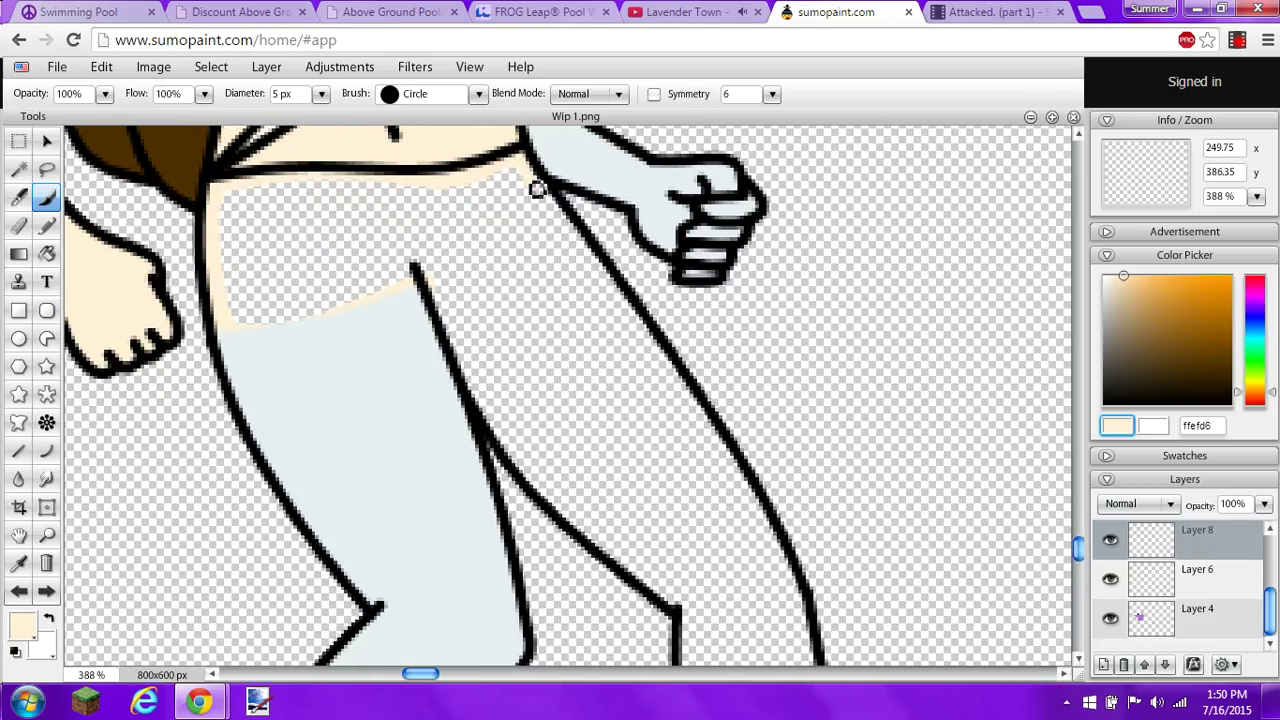
{"action": "mouse_move", "coordinate": [537, 190]}
{"action": "left_mouse_down"}
{"action": "mouse_move", "coordinate": [567, 228]}
{"action": "mouse_move", "coordinate": [541, 194]}
{"action": "mouse_move", "coordinate": [771, 503]}
{"action": "left_mouse_up"}
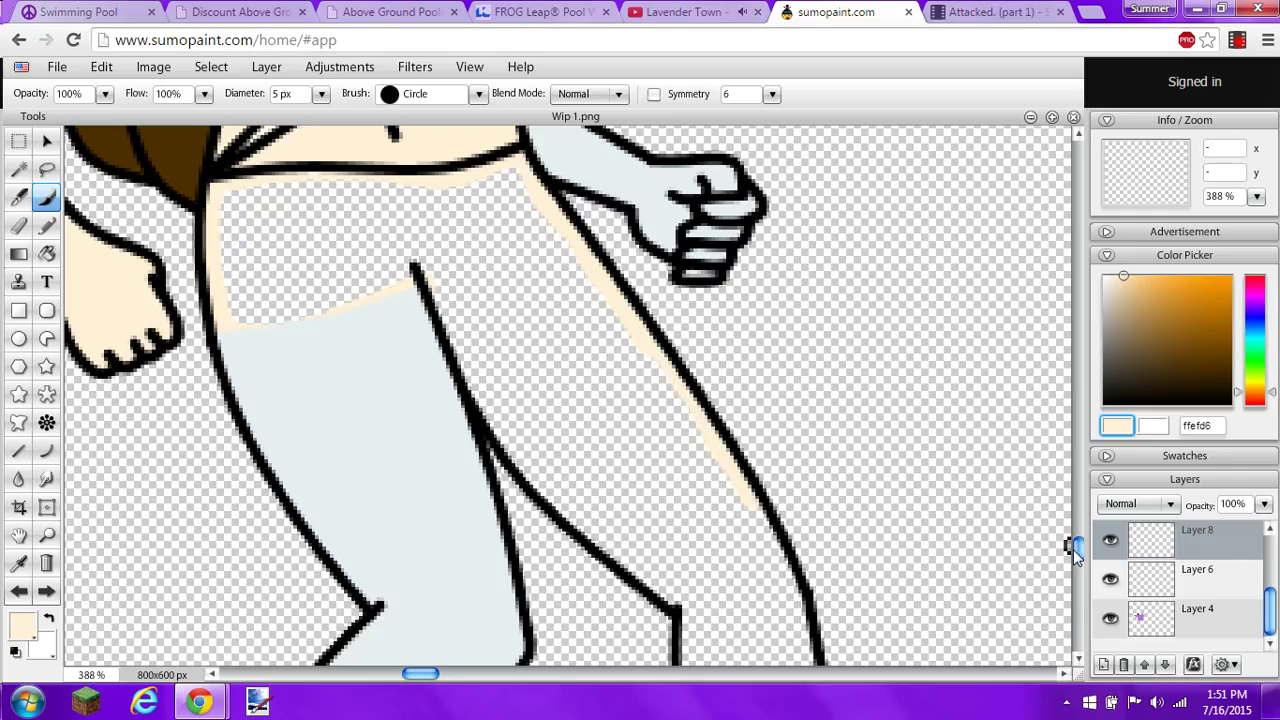
{"action": "scroll", "coordinate": [1077, 545], "scroll_direction": "down", "scroll_amount": 5}
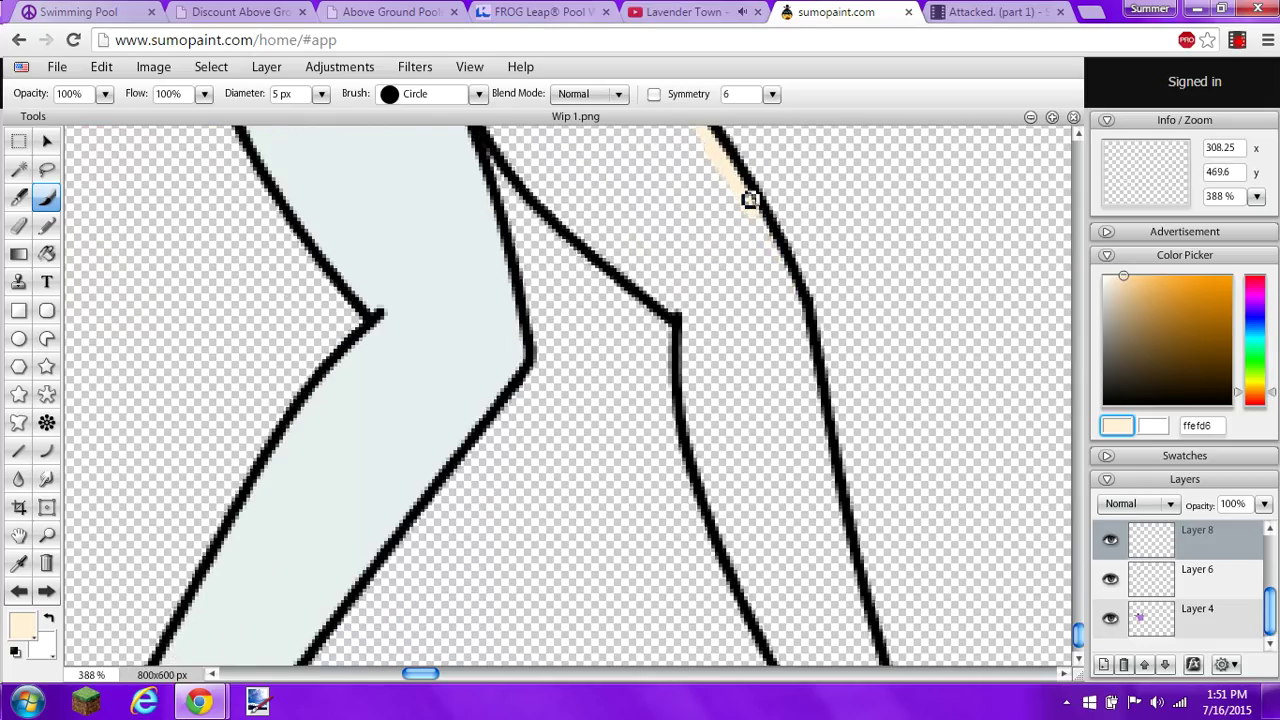
{"action": "mouse_move", "coordinate": [751, 215]}
{"action": "left_mouse_down"}
{"action": "mouse_move", "coordinate": [753, 217]}
{"action": "mouse_move", "coordinate": [809, 385]}
{"action": "mouse_move", "coordinate": [805, 343]}
{"action": "mouse_move", "coordinate": [832, 505]}
{"action": "left_mouse_up"}
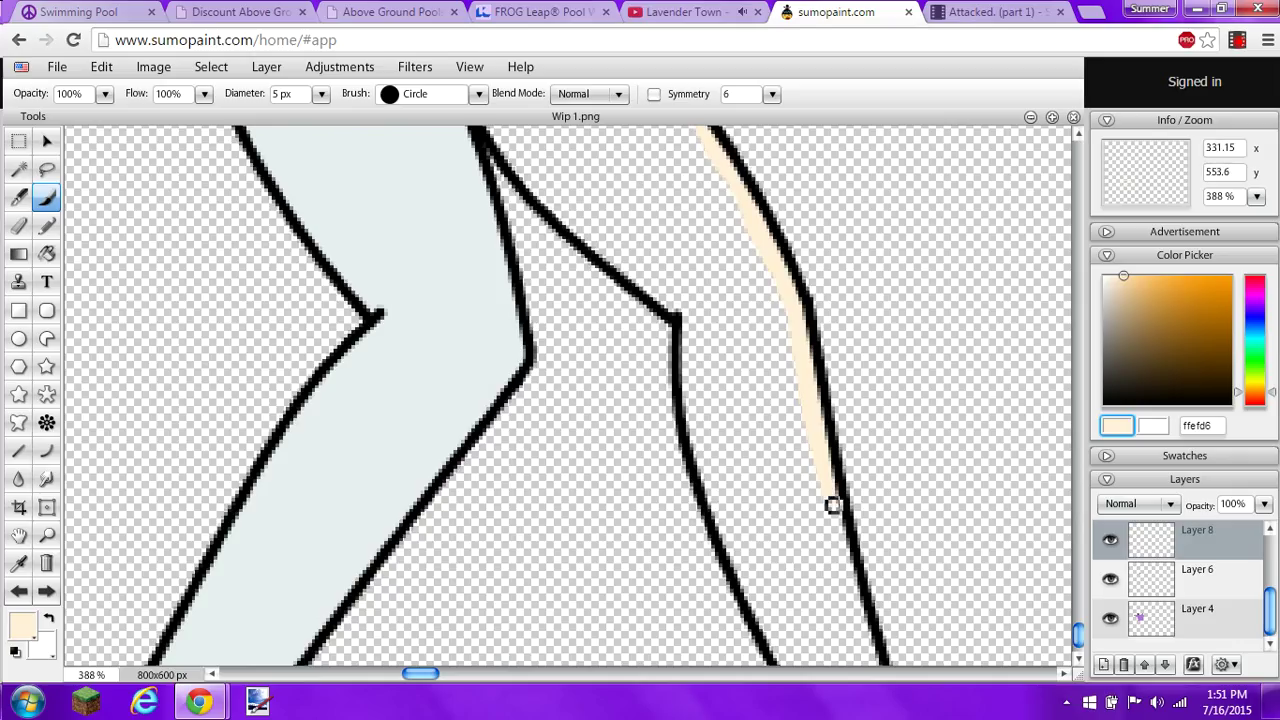
{"action": "scroll", "coordinate": [822, 503], "scroll_direction": "down", "scroll_amount": 1}
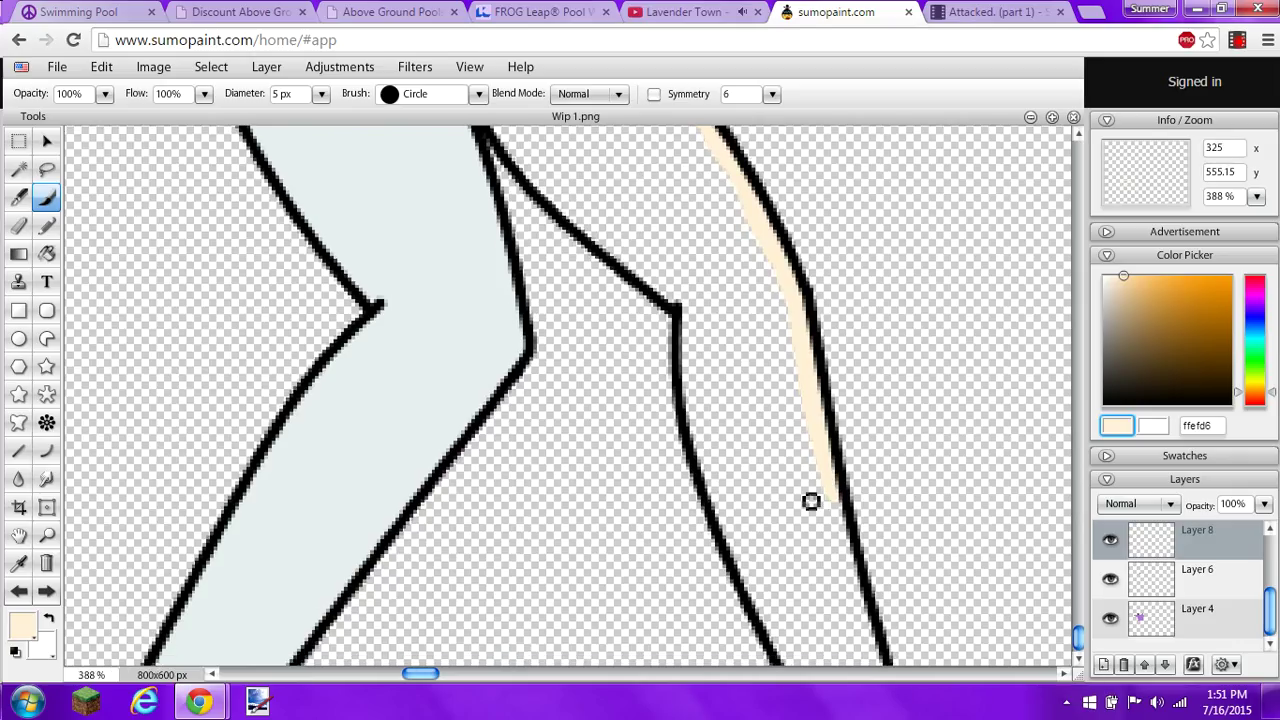
{"action": "mouse_move", "coordinate": [831, 497]}
{"action": "left_mouse_down"}
{"action": "mouse_move", "coordinate": [871, 659]}
{"action": "mouse_move", "coordinate": [785, 646]}
{"action": "mouse_move", "coordinate": [788, 656]}
{"action": "mouse_move", "coordinate": [709, 478]}
{"action": "left_mouse_up"}
{"action": "left_click", "coordinate": [1237, 42]}
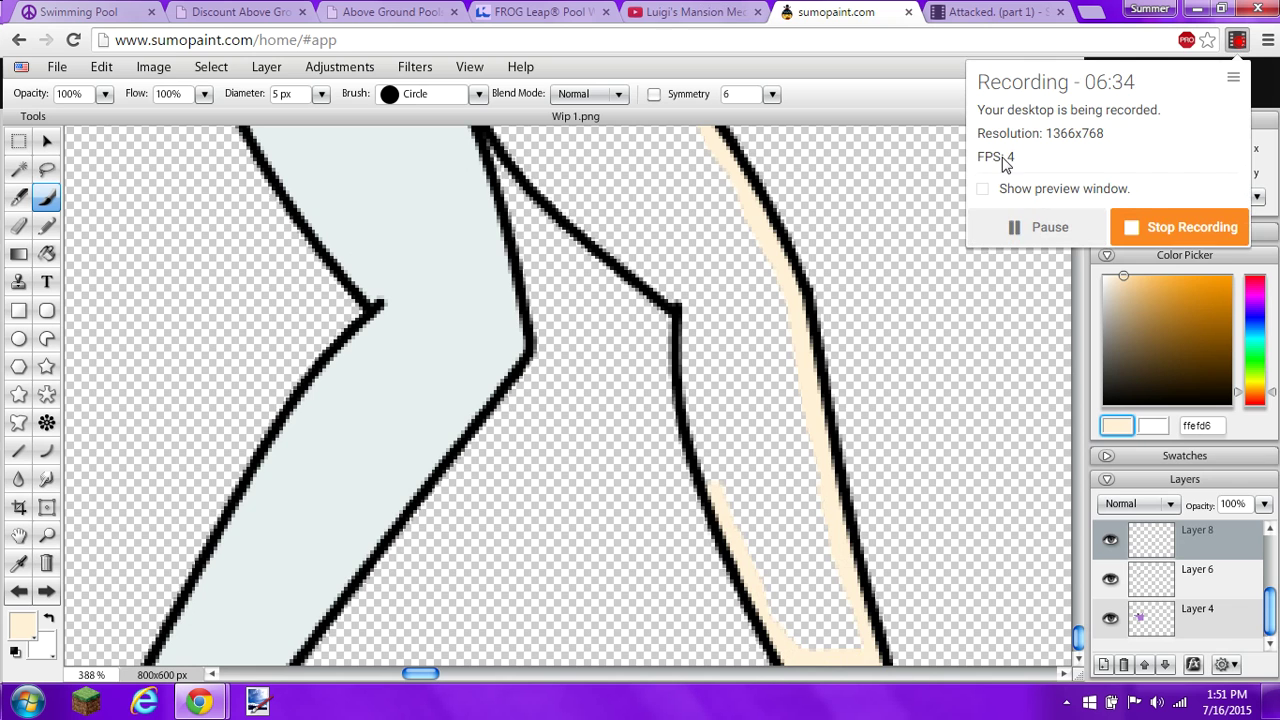
{"action": "left_click", "coordinate": [692, 13]}
{"action": "left_click", "coordinate": [513, 393]}
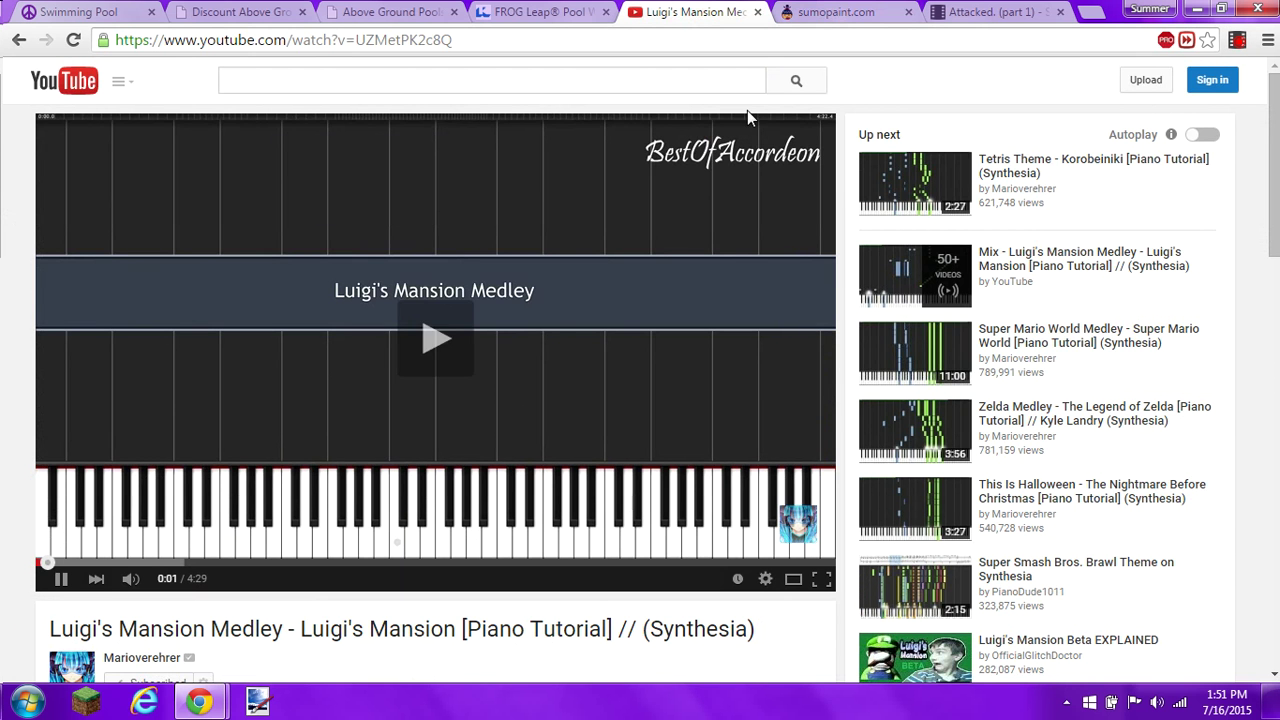
{"action": "left_click", "coordinate": [836, 12]}
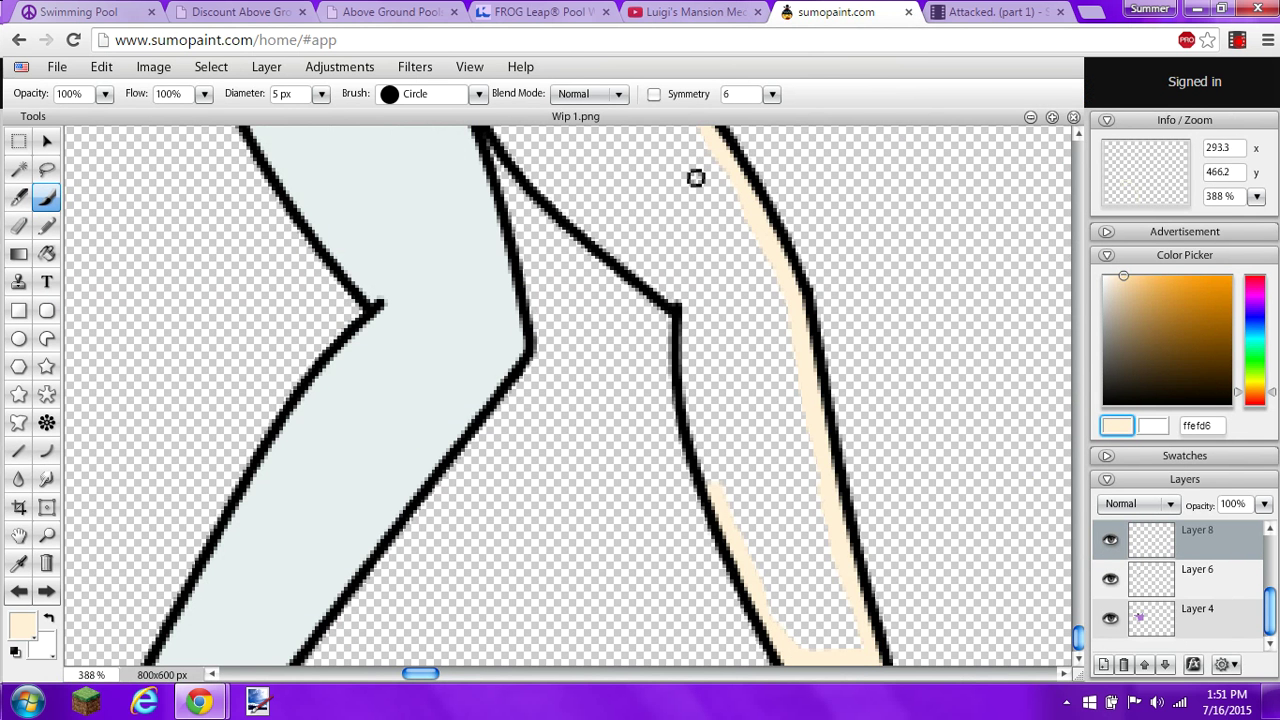
- Finish the ffefd6 outline along the straight leg's inner calf, knee and thigh, and fill the hips and leg with the Paint Bucket
{"action": "left_click_drag", "start_coordinate": [684, 324], "coordinate": [705, 474]}
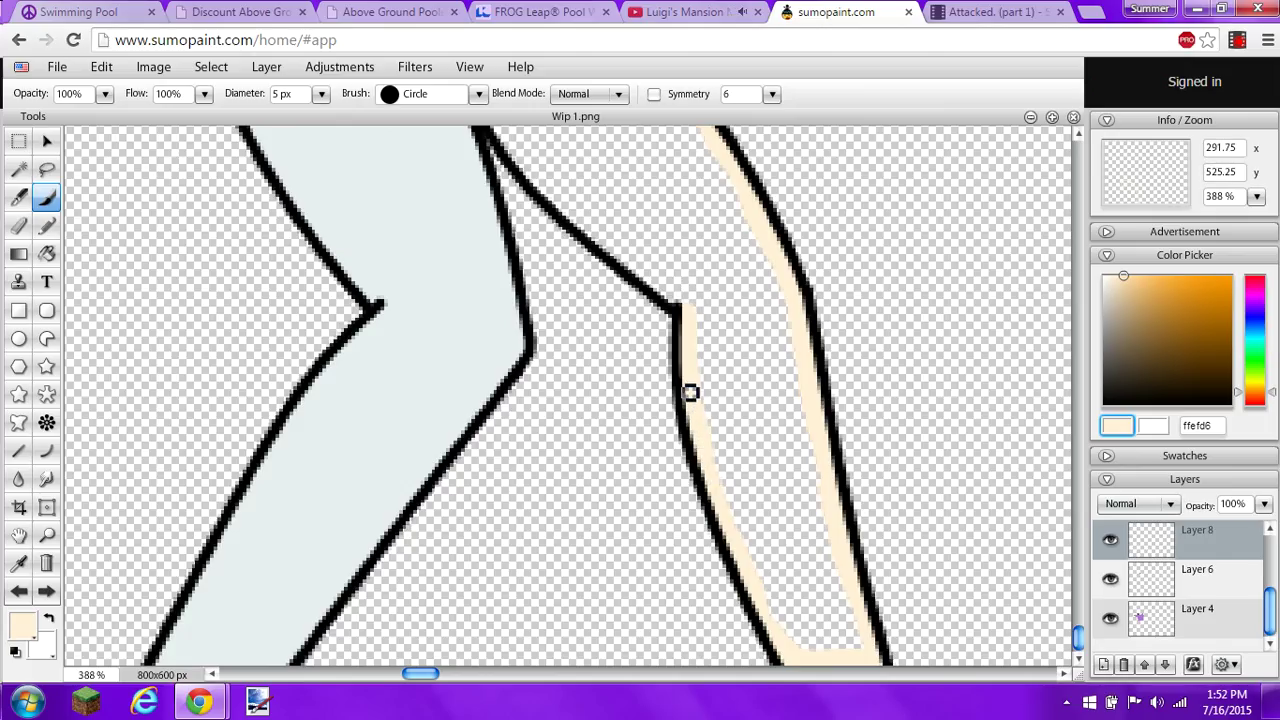
{"action": "left_click_drag", "start_coordinate": [690, 314], "coordinate": [674, 289]}
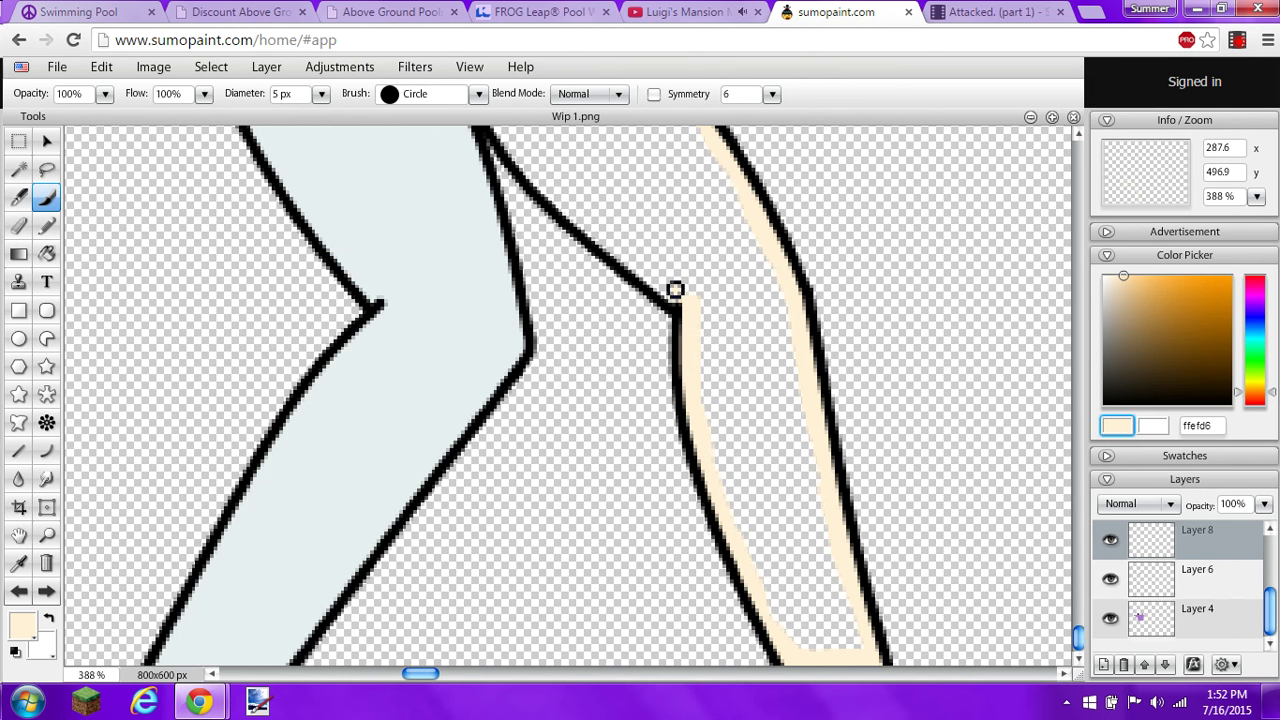
{"action": "scroll", "coordinate": [1076, 640], "scroll_direction": "up", "scroll_amount": 5}
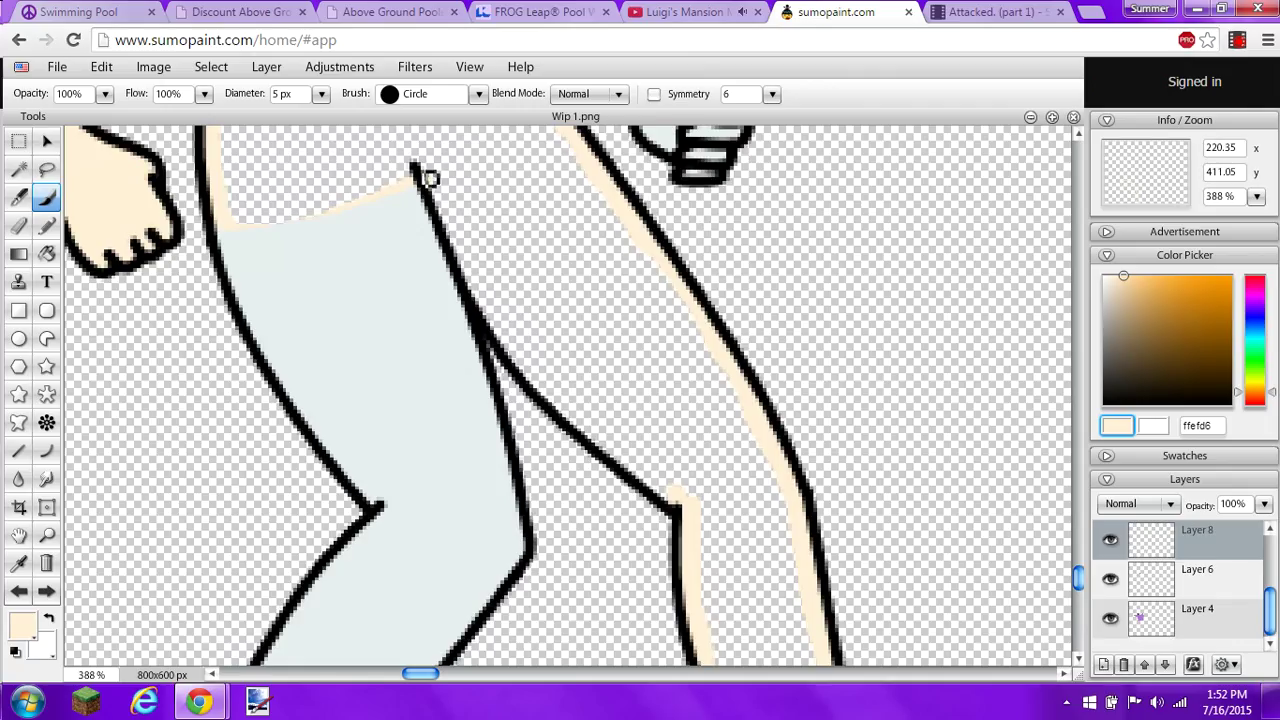
{"action": "mouse_move", "coordinate": [427, 182]}
{"action": "left_mouse_down"}
{"action": "mouse_move", "coordinate": [489, 326]}
{"action": "mouse_move", "coordinate": [572, 416]}
{"action": "mouse_move", "coordinate": [676, 497]}
{"action": "mouse_move", "coordinate": [611, 449]}
{"action": "mouse_move", "coordinate": [680, 509]}
{"action": "left_mouse_up"}
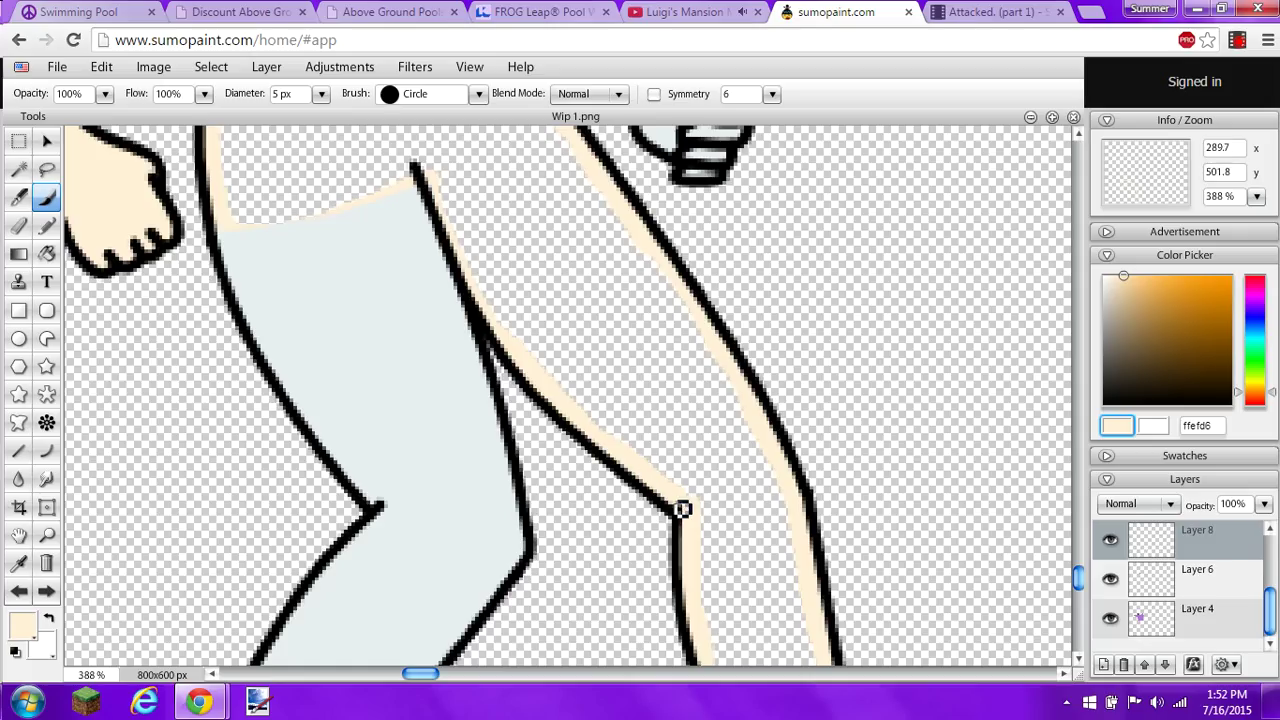
{"action": "left_click", "coordinate": [46, 253]}
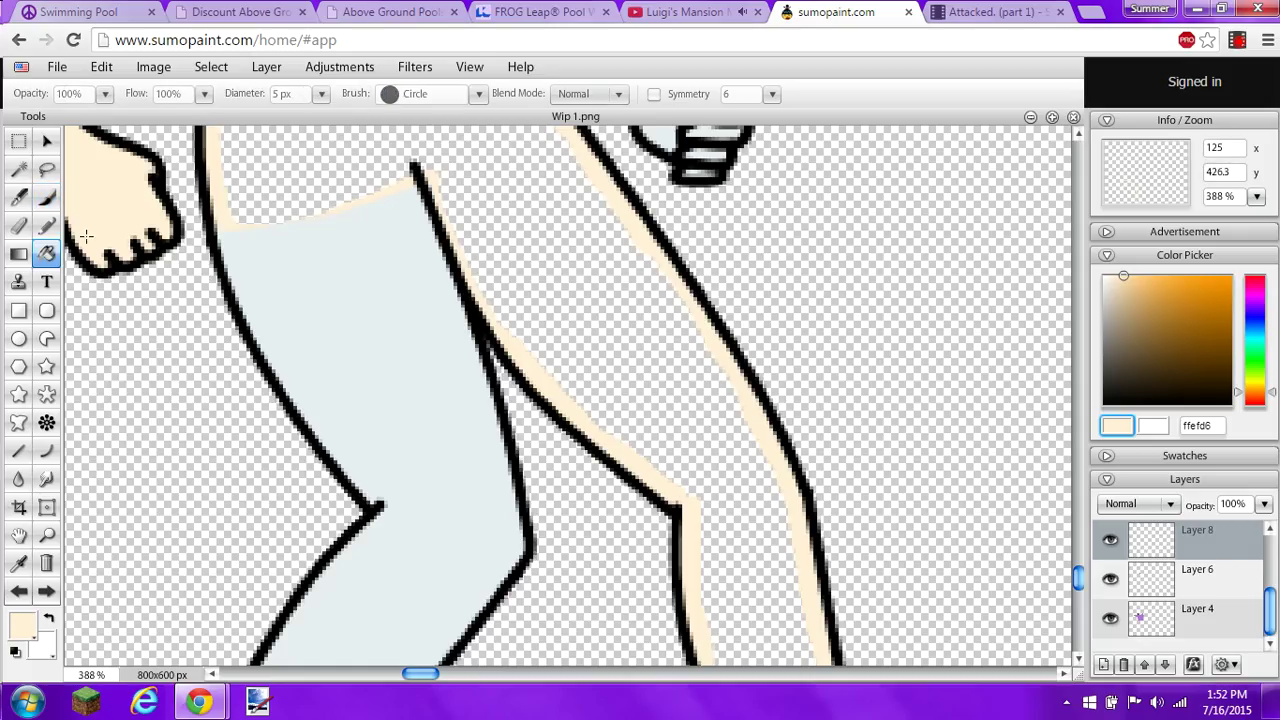
{"action": "left_click", "coordinate": [515, 232]}
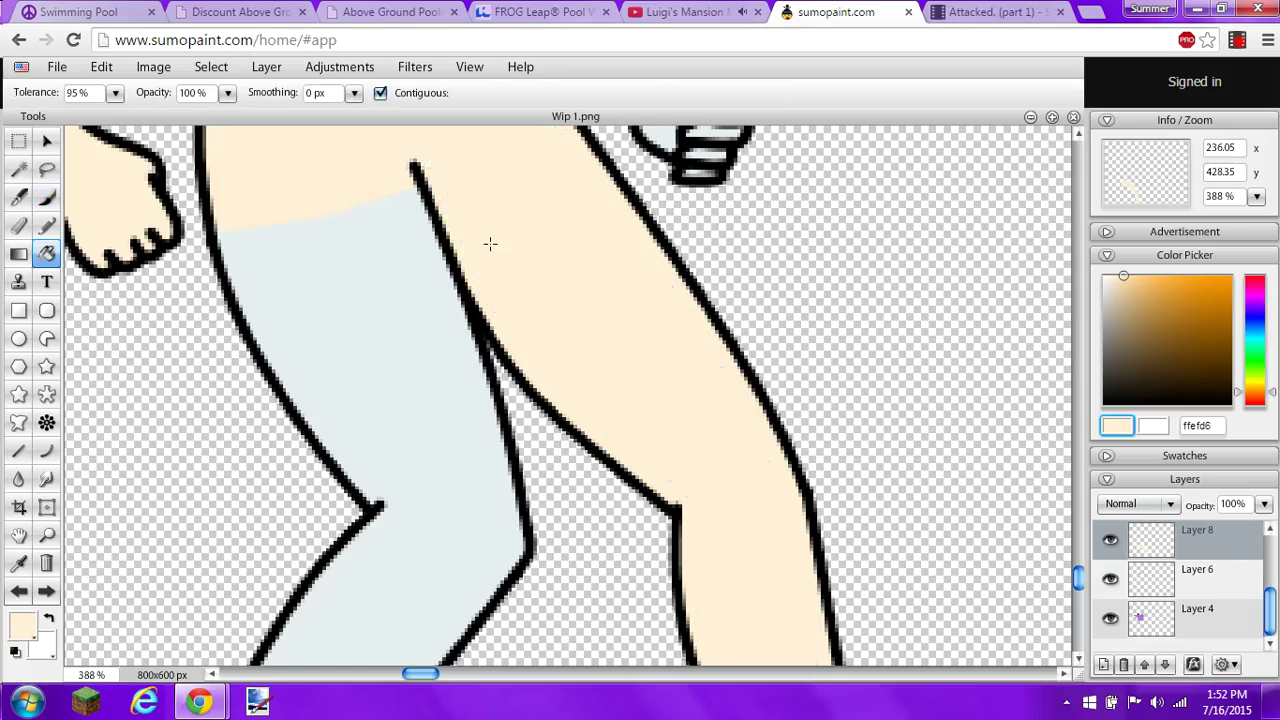
- Merge Layer 1 down through Layer 7 into Layer 8
{"action": "left_click", "coordinate": [46, 197]}
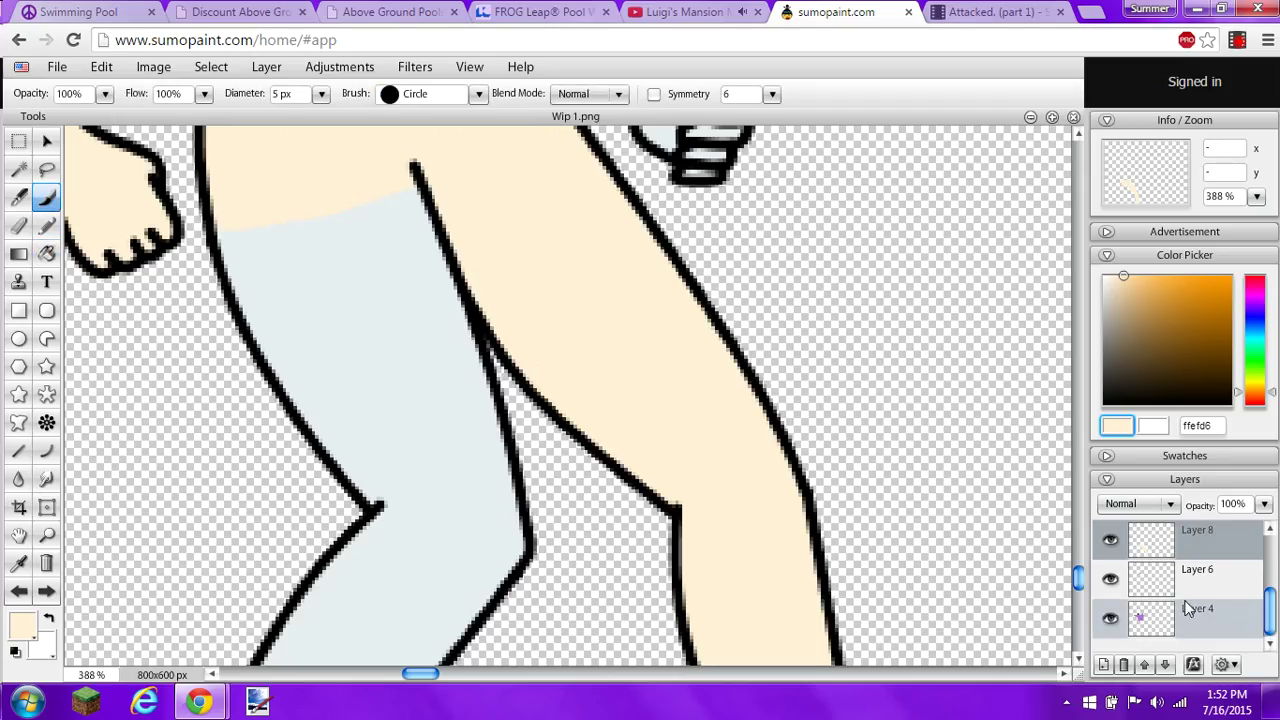
{"action": "left_click_drag", "start_coordinate": [1269, 626], "coordinate": [1268, 590]}
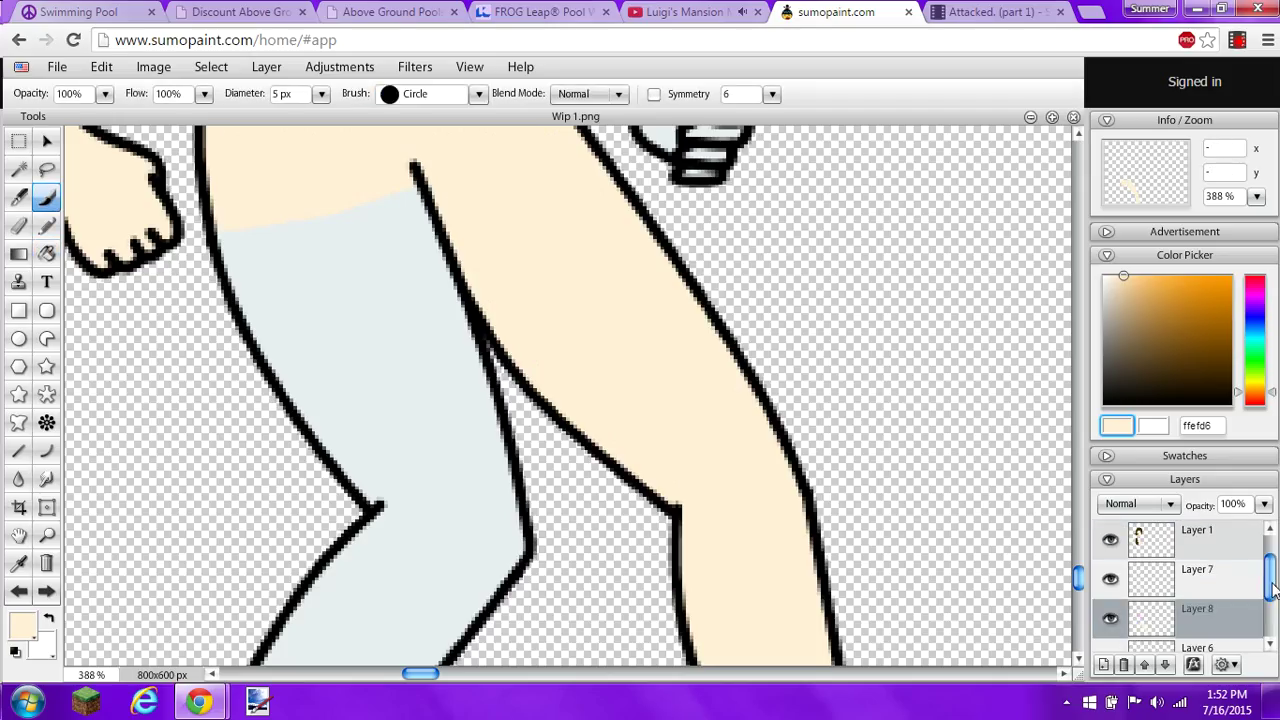
{"action": "left_click", "coordinate": [1147, 548]}
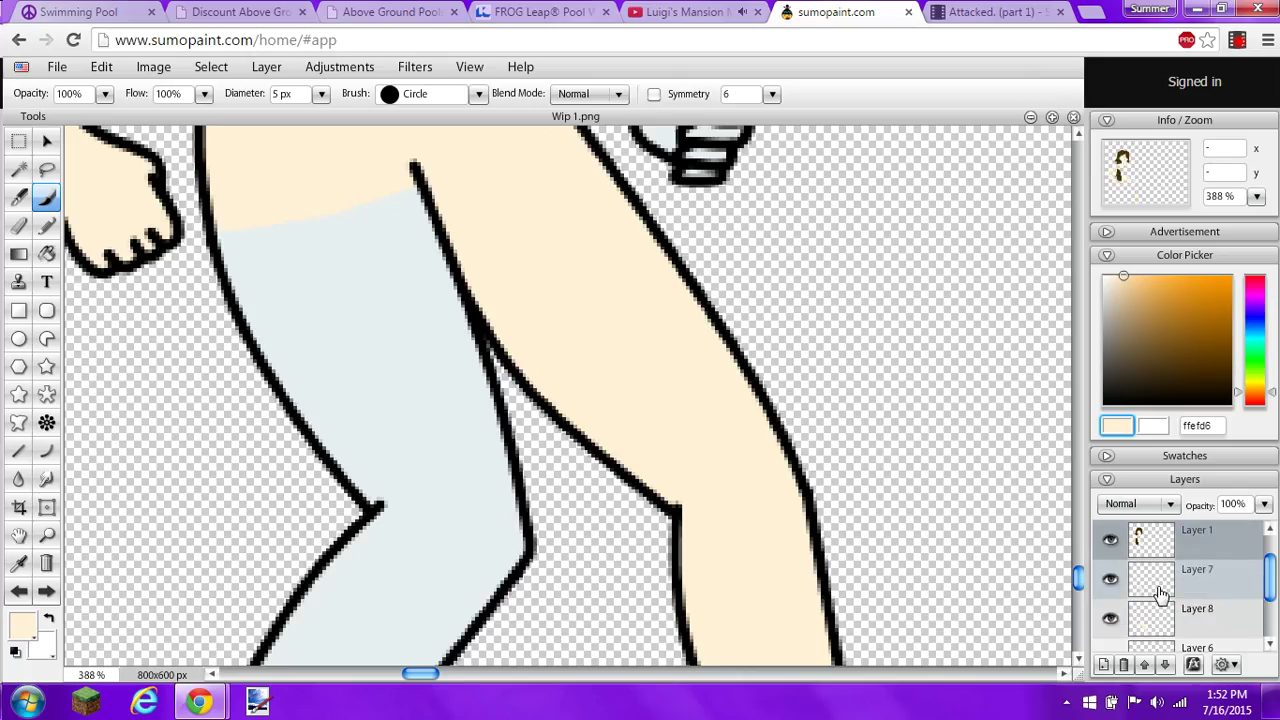
{"action": "left_click", "coordinate": [1225, 665]}
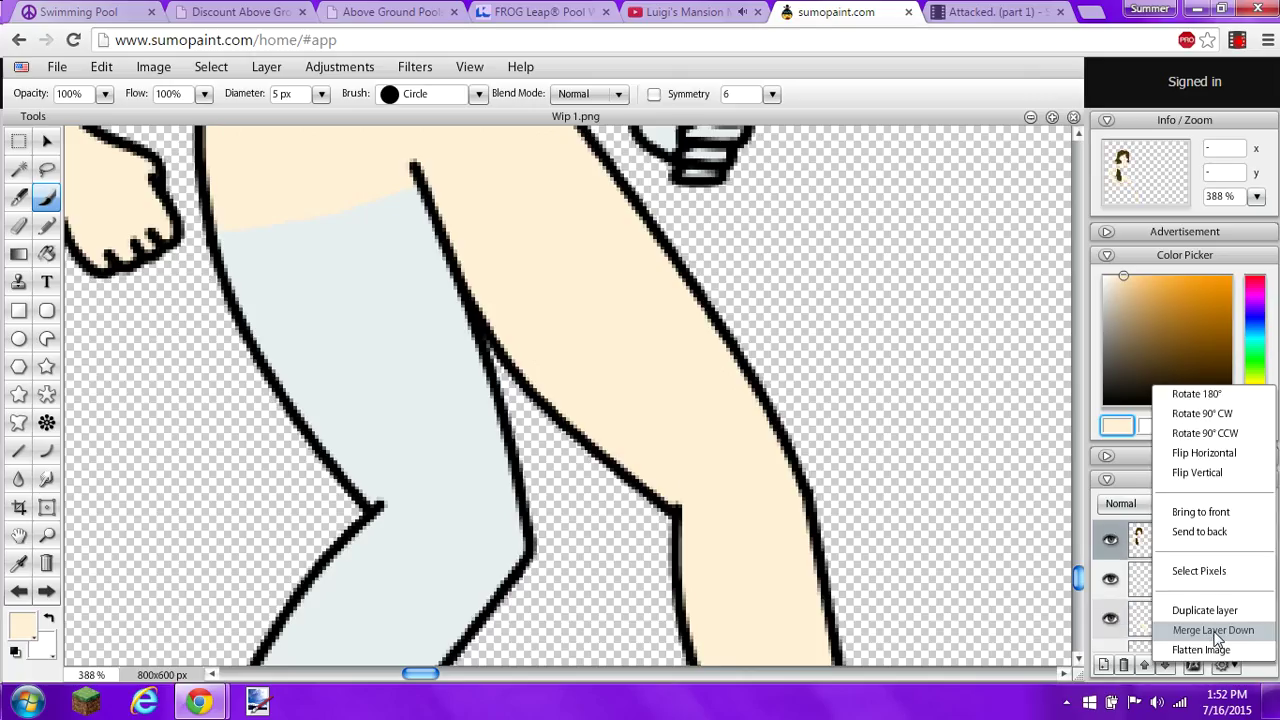
{"action": "left_click", "coordinate": [1222, 665]}
{"action": "left_click", "coordinate": [1222, 665]}
{"action": "left_click", "coordinate": [1214, 630]}
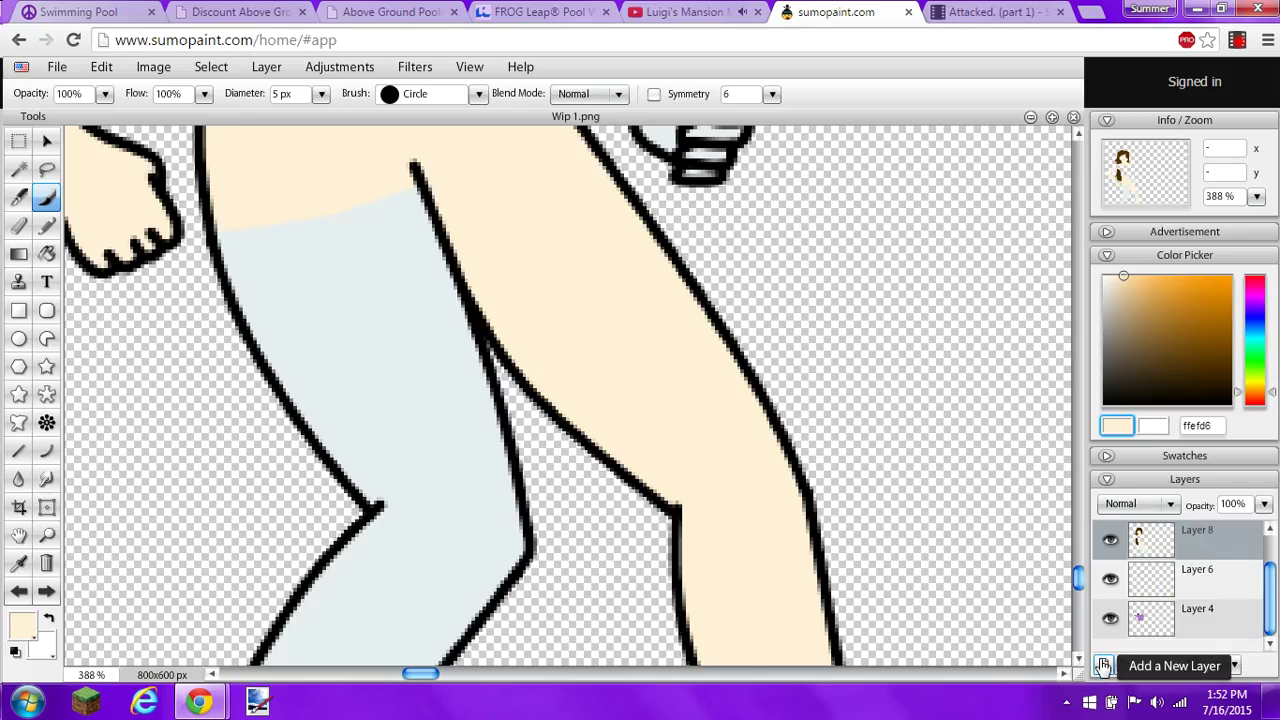
- Add a new layer, place it between Background and Layer 8, and make it active
{"action": "left_click", "coordinate": [1103, 666]}
{"action": "left_click_drag", "start_coordinate": [1150, 580], "coordinate": [1148, 542]}
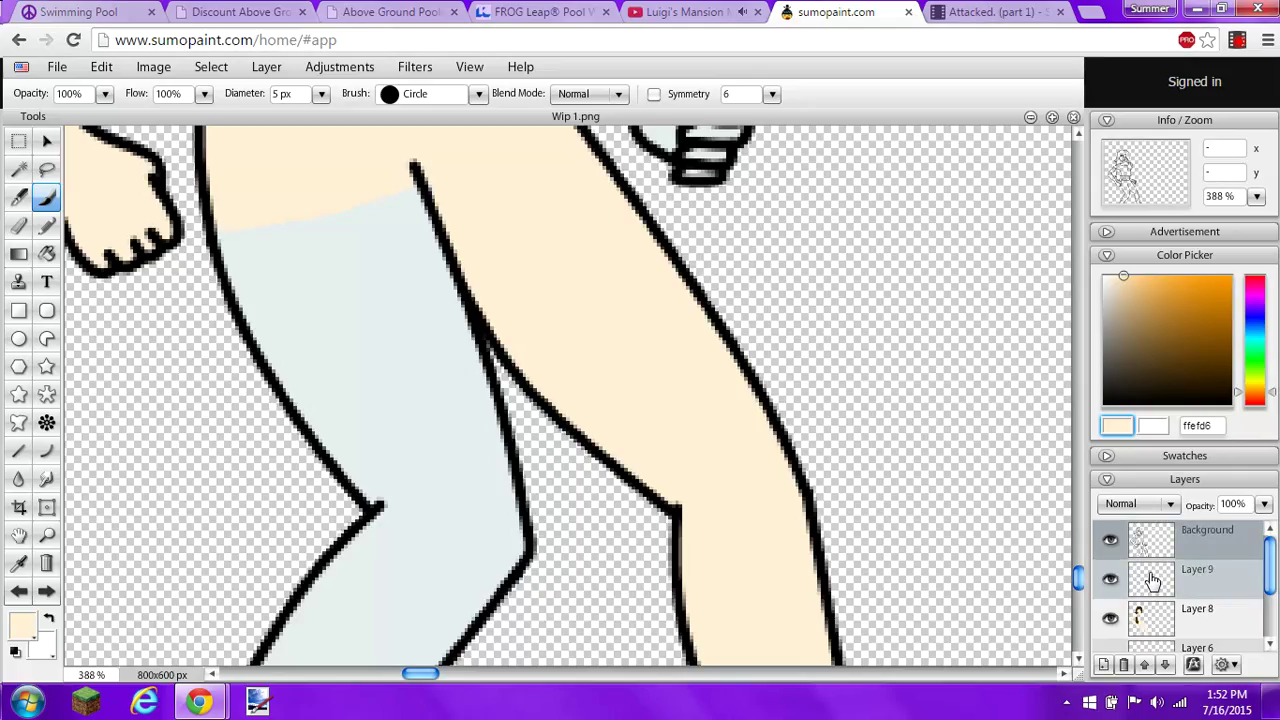
{"action": "left_click", "coordinate": [1150, 590]}
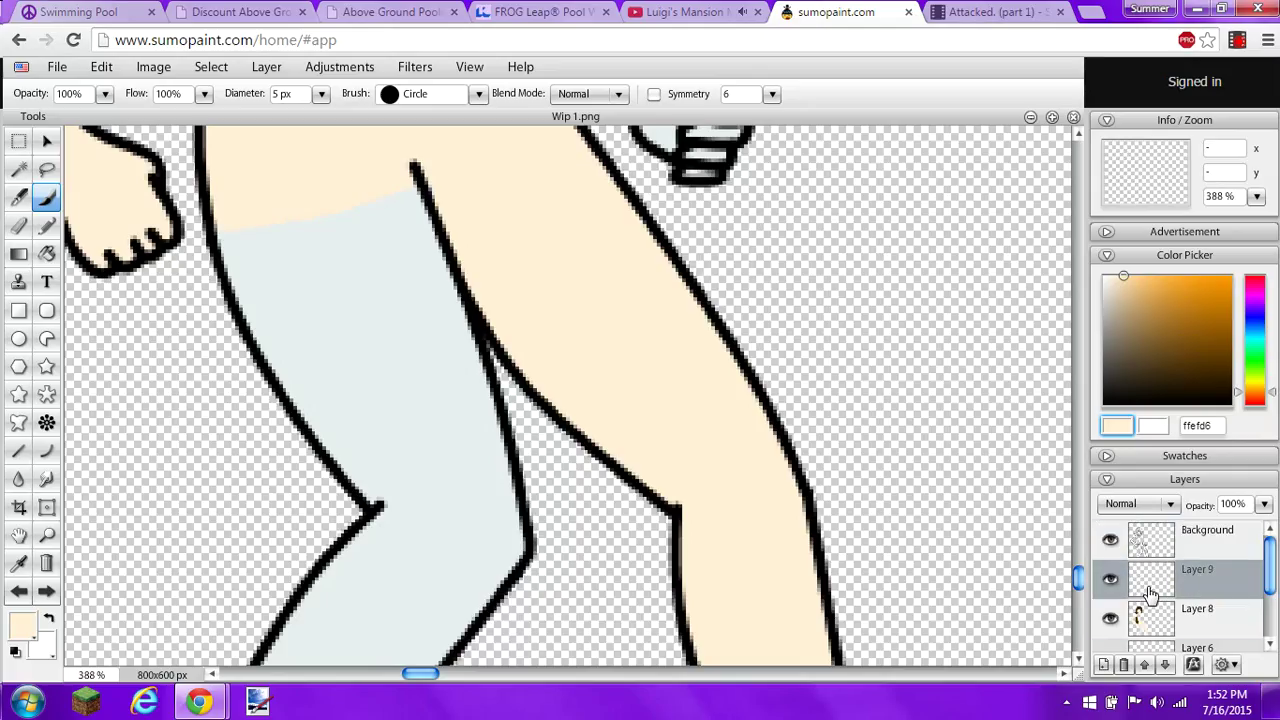
- Set the brush colour to cfe1ee and trace inside the bent leg's back outline from the waist past the knee to the upper calf
{"action": "left_click_drag", "start_coordinate": [1256, 393], "coordinate": [1256, 330]}
{"action": "mouse_move", "coordinate": [1128, 279]}
{"action": "left_mouse_down"}
{"action": "mouse_move", "coordinate": [1124, 299]}
{"action": "mouse_move", "coordinate": [1111, 286]}
{"action": "left_mouse_up"}
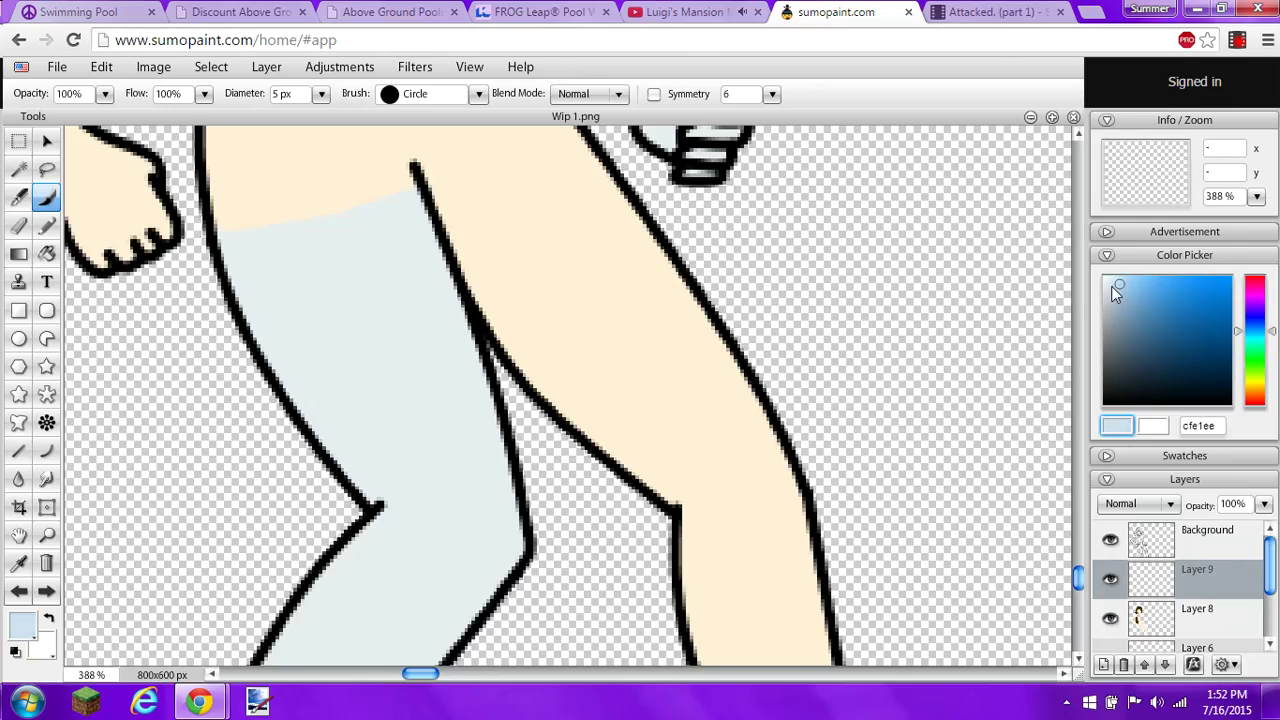
{"action": "left_click_drag", "start_coordinate": [1073, 583], "coordinate": [1076, 487]}
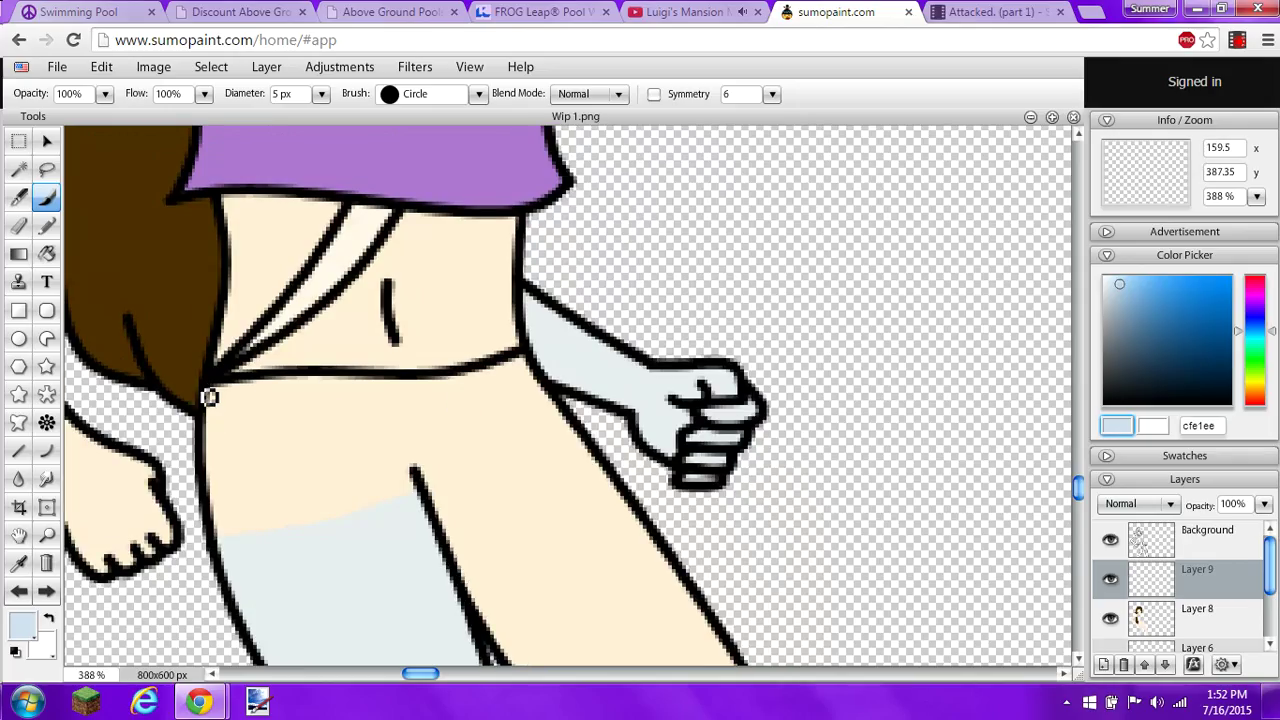
{"action": "mouse_move", "coordinate": [209, 391]}
{"action": "left_mouse_down"}
{"action": "mouse_move", "coordinate": [249, 380]}
{"action": "mouse_move", "coordinate": [217, 389]}
{"action": "mouse_move", "coordinate": [206, 414]}
{"action": "mouse_move", "coordinate": [223, 563]}
{"action": "mouse_move", "coordinate": [241, 543]}
{"action": "left_mouse_up"}
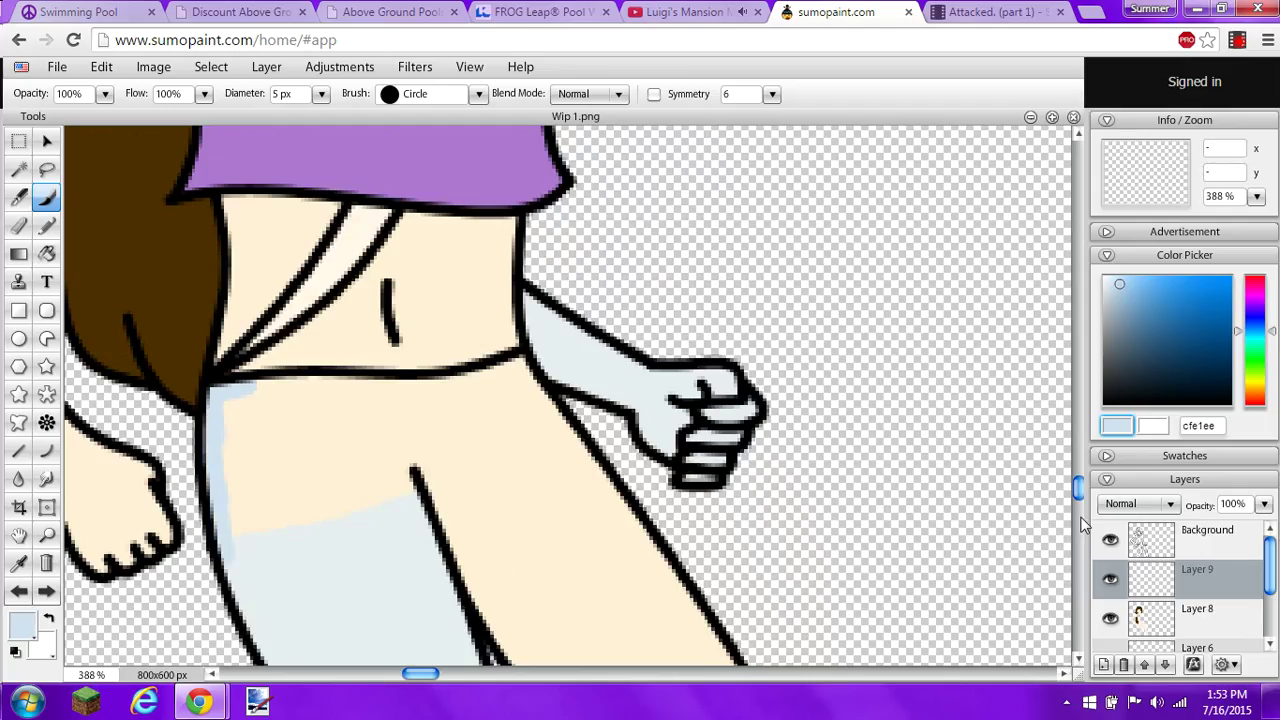
{"action": "scroll", "coordinate": [1057, 530], "scroll_direction": "down", "scroll_amount": 5}
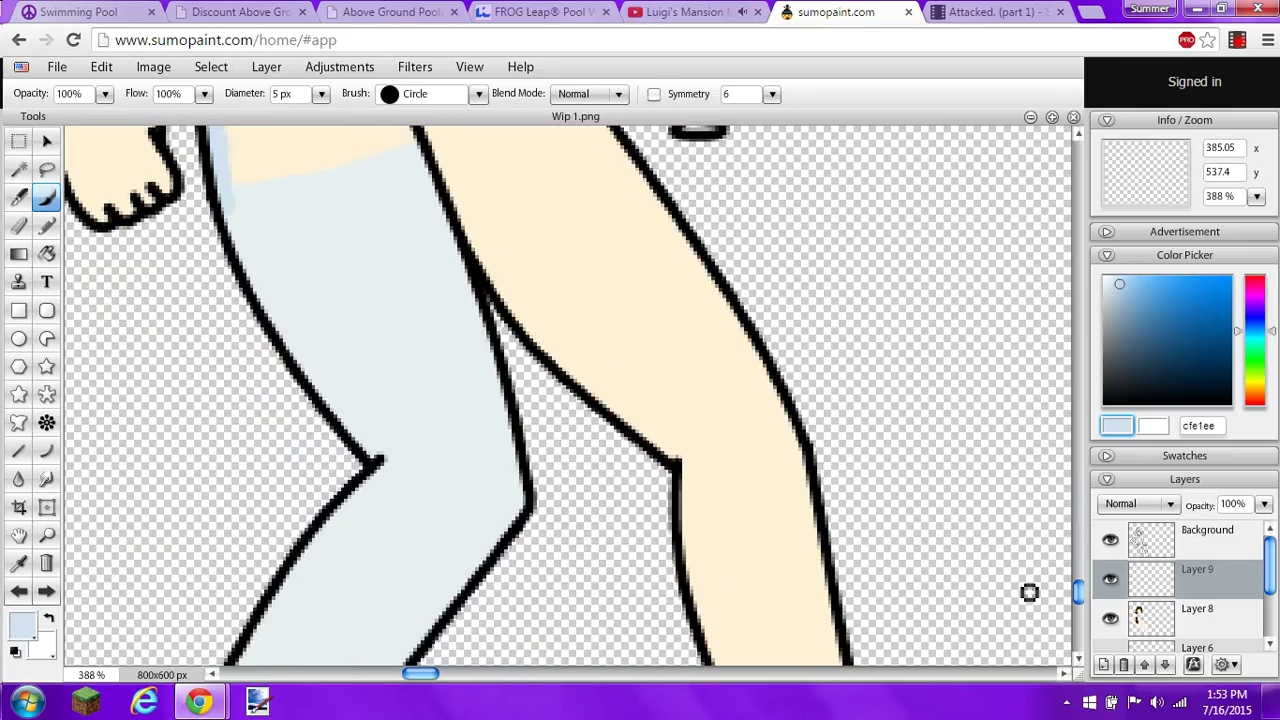
{"action": "mouse_move", "coordinate": [228, 206]}
{"action": "left_mouse_down"}
{"action": "mouse_move", "coordinate": [280, 327]}
{"action": "mouse_move", "coordinate": [381, 459]}
{"action": "left_mouse_up"}
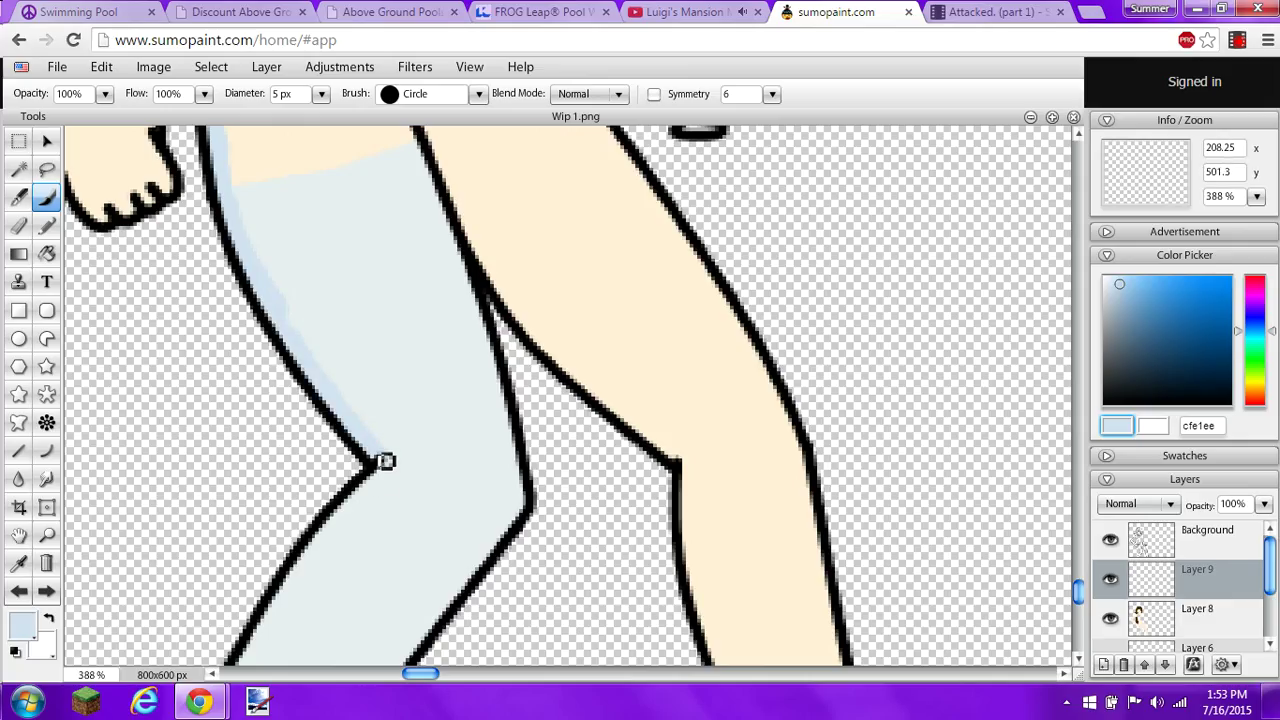
{"action": "mouse_move", "coordinate": [353, 506]}
{"action": "left_mouse_down"}
{"action": "mouse_move", "coordinate": [377, 454]}
{"action": "mouse_move", "coordinate": [369, 487]}
{"action": "mouse_move", "coordinate": [328, 538]}
{"action": "left_mouse_up"}
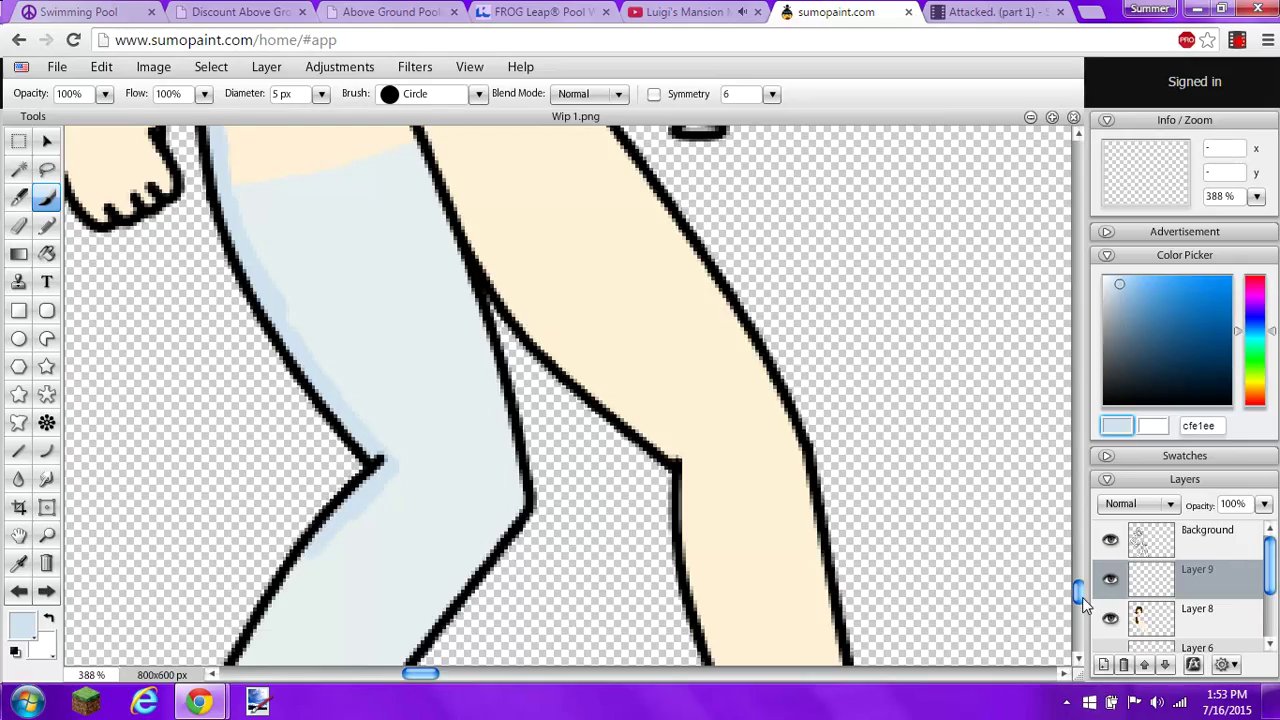
- Trace cfe1ee down the bent leg's calf, across its lower end, up the shin to the knee, and along the front of the thigh
{"action": "scroll", "coordinate": [1080, 622], "scroll_direction": "down", "scroll_amount": 3}
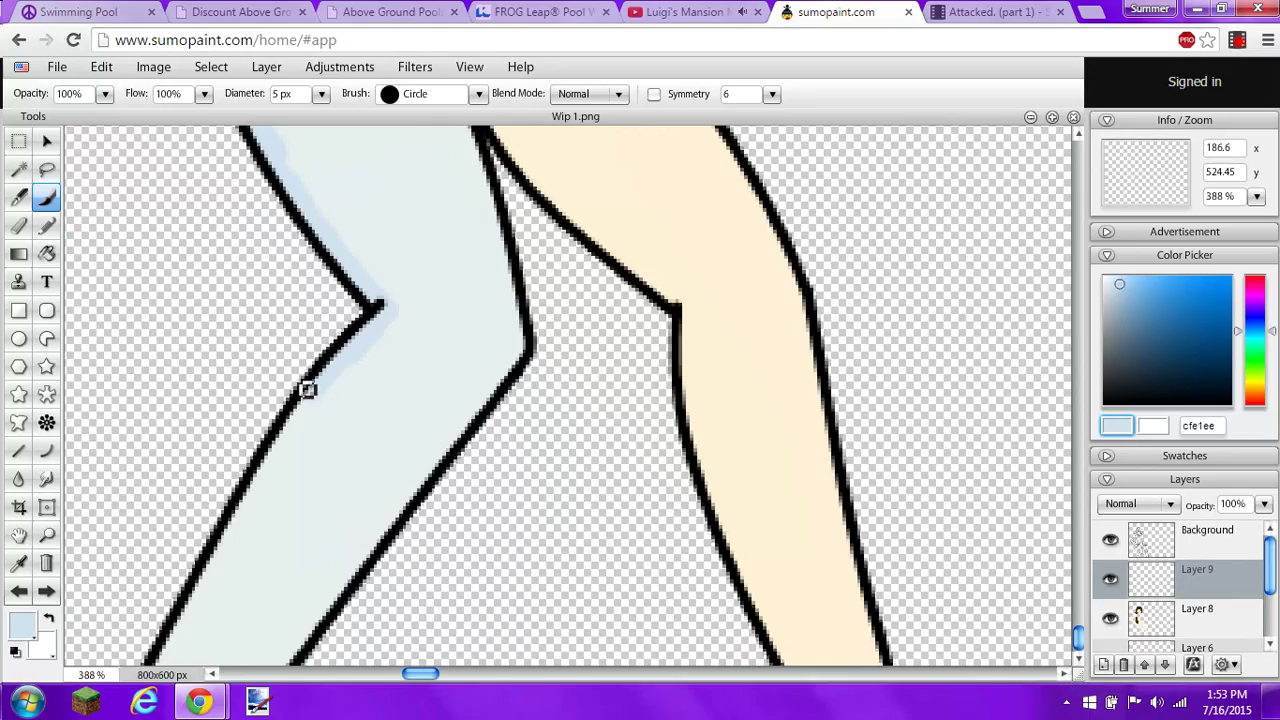
{"action": "mouse_move", "coordinate": [329, 380]}
{"action": "left_mouse_down"}
{"action": "mouse_move", "coordinate": [303, 400]}
{"action": "mouse_move", "coordinate": [236, 529]}
{"action": "mouse_move", "coordinate": [249, 491]}
{"action": "mouse_move", "coordinate": [231, 517]}
{"action": "mouse_move", "coordinate": [157, 662]}
{"action": "mouse_move", "coordinate": [247, 672]}
{"action": "mouse_move", "coordinate": [281, 657]}
{"action": "mouse_move", "coordinate": [357, 543]}
{"action": "mouse_move", "coordinate": [339, 590]}
{"action": "mouse_move", "coordinate": [471, 417]}
{"action": "mouse_move", "coordinate": [429, 466]}
{"action": "mouse_move", "coordinate": [467, 410]}
{"action": "mouse_move", "coordinate": [417, 391]}
{"action": "mouse_move", "coordinate": [431, 369]}
{"action": "mouse_move", "coordinate": [447, 395]}
{"action": "left_mouse_up"}
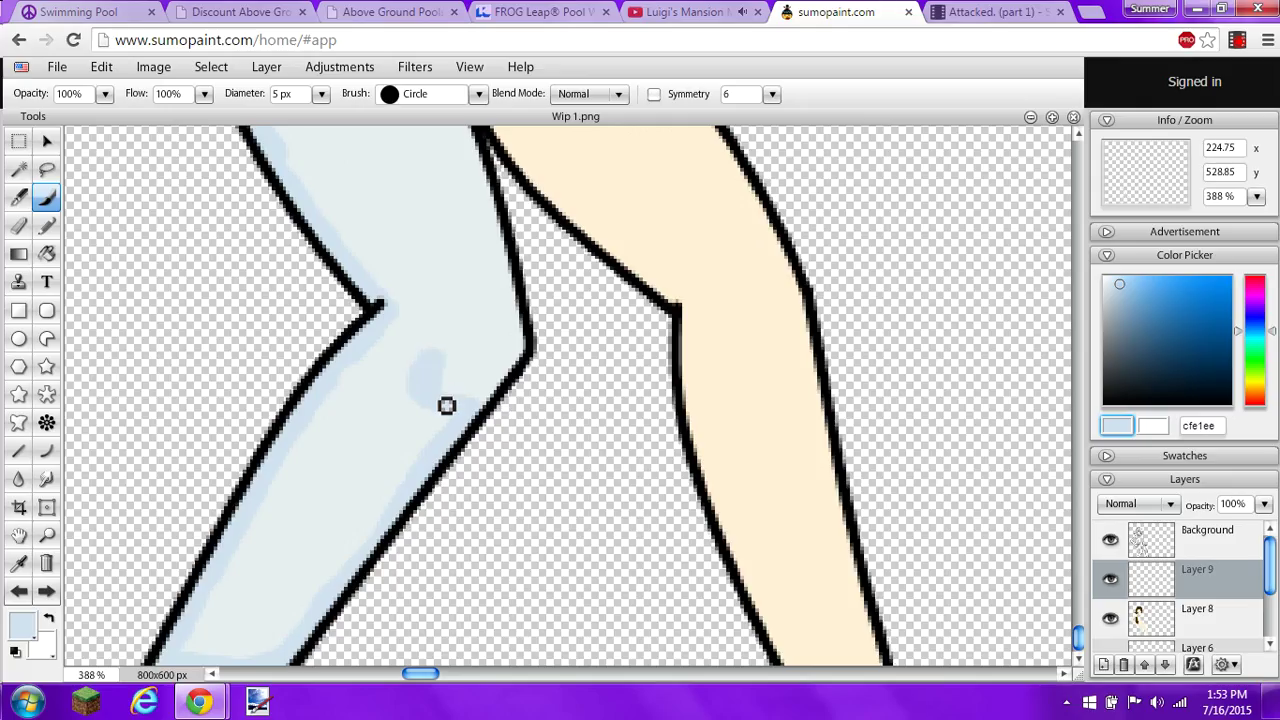
{"action": "key", "text": "ctrl+z"}
{"action": "mouse_move", "coordinate": [332, 593]}
{"action": "left_mouse_down"}
{"action": "mouse_move", "coordinate": [486, 394]}
{"action": "mouse_move", "coordinate": [511, 350]}
{"action": "mouse_move", "coordinate": [509, 320]}
{"action": "mouse_move", "coordinate": [517, 340]}
{"action": "left_mouse_up"}
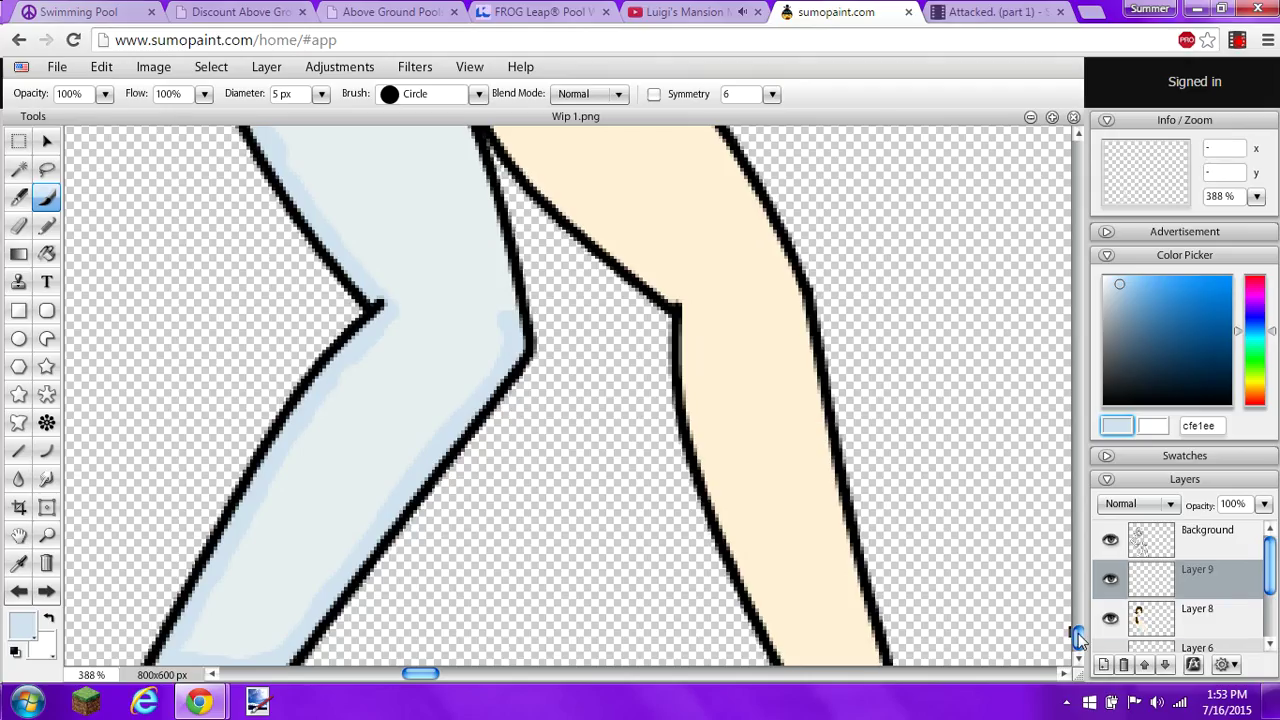
{"action": "left_click_drag", "start_coordinate": [1078, 638], "coordinate": [1066, 566]}
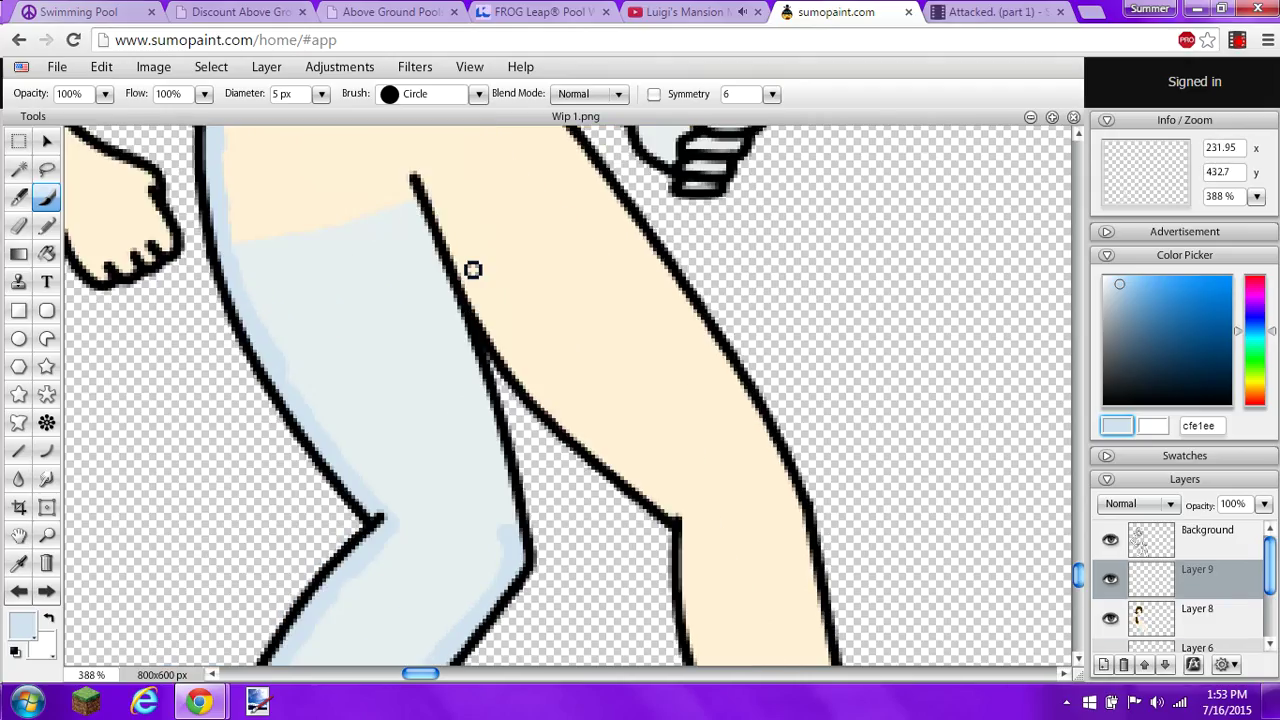
{"action": "mouse_move", "coordinate": [474, 269]}
{"action": "left_mouse_down"}
{"action": "mouse_move", "coordinate": [442, 259]}
{"action": "mouse_move", "coordinate": [511, 546]}
{"action": "left_mouse_up"}
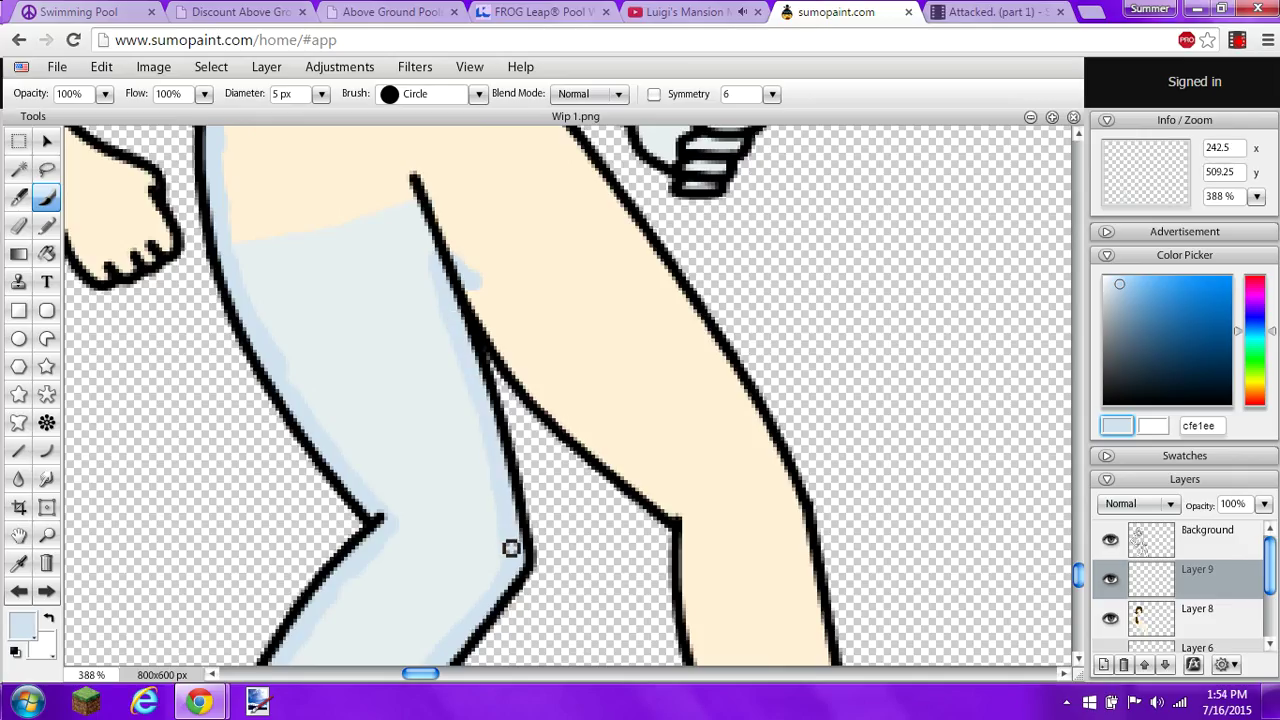
- Trace cfe1ee along the straight leg's inner edge from the upper thigh past the knee to the lower calf
{"action": "mouse_move", "coordinate": [451, 271]}
{"action": "left_mouse_down"}
{"action": "mouse_move", "coordinate": [482, 311]}
{"action": "mouse_move", "coordinate": [457, 274]}
{"action": "mouse_move", "coordinate": [456, 295]}
{"action": "mouse_move", "coordinate": [491, 335]}
{"action": "left_mouse_up"}
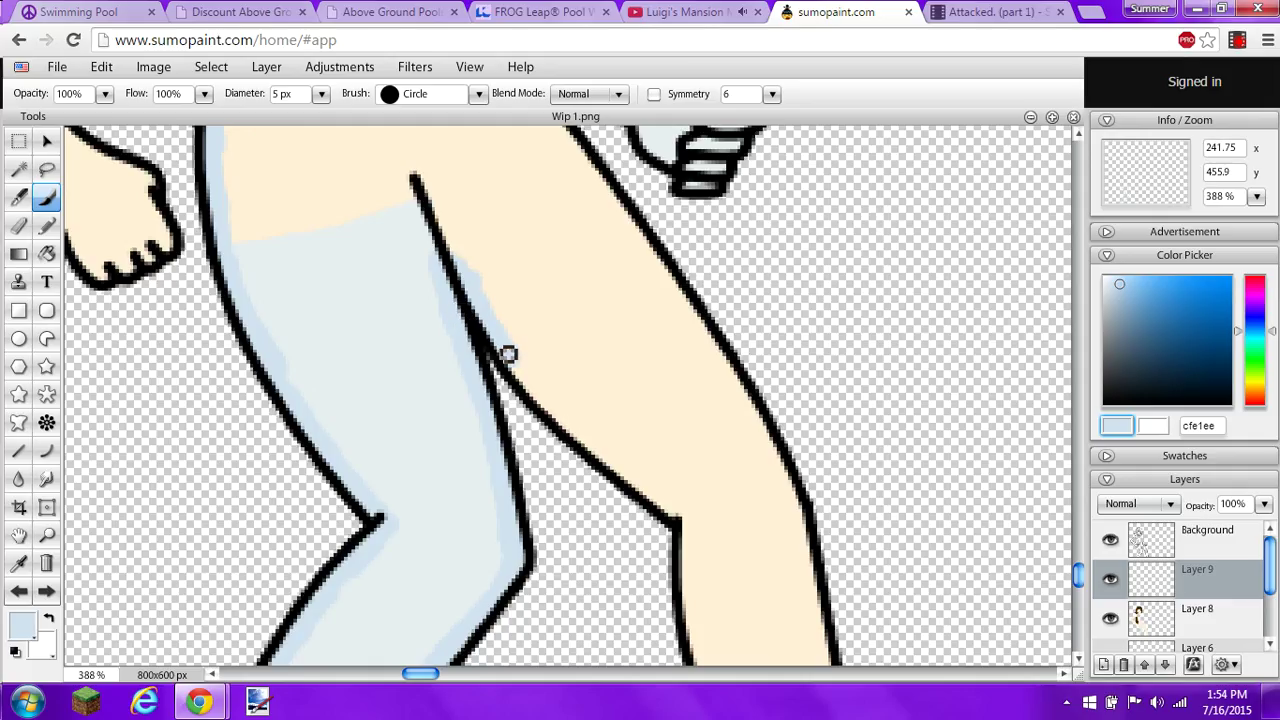
{"action": "left_click_drag", "start_coordinate": [540, 398], "coordinate": [680, 517]}
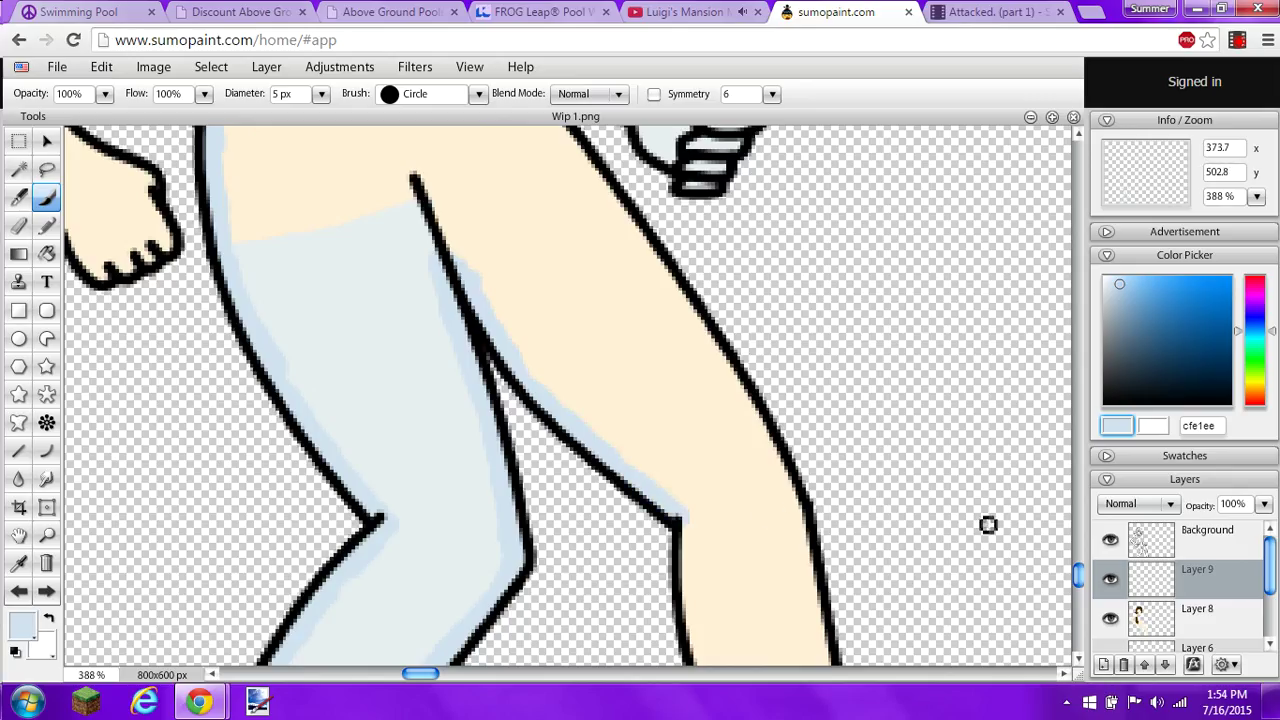
{"action": "left_click_drag", "start_coordinate": [1076, 579], "coordinate": [1078, 640]}
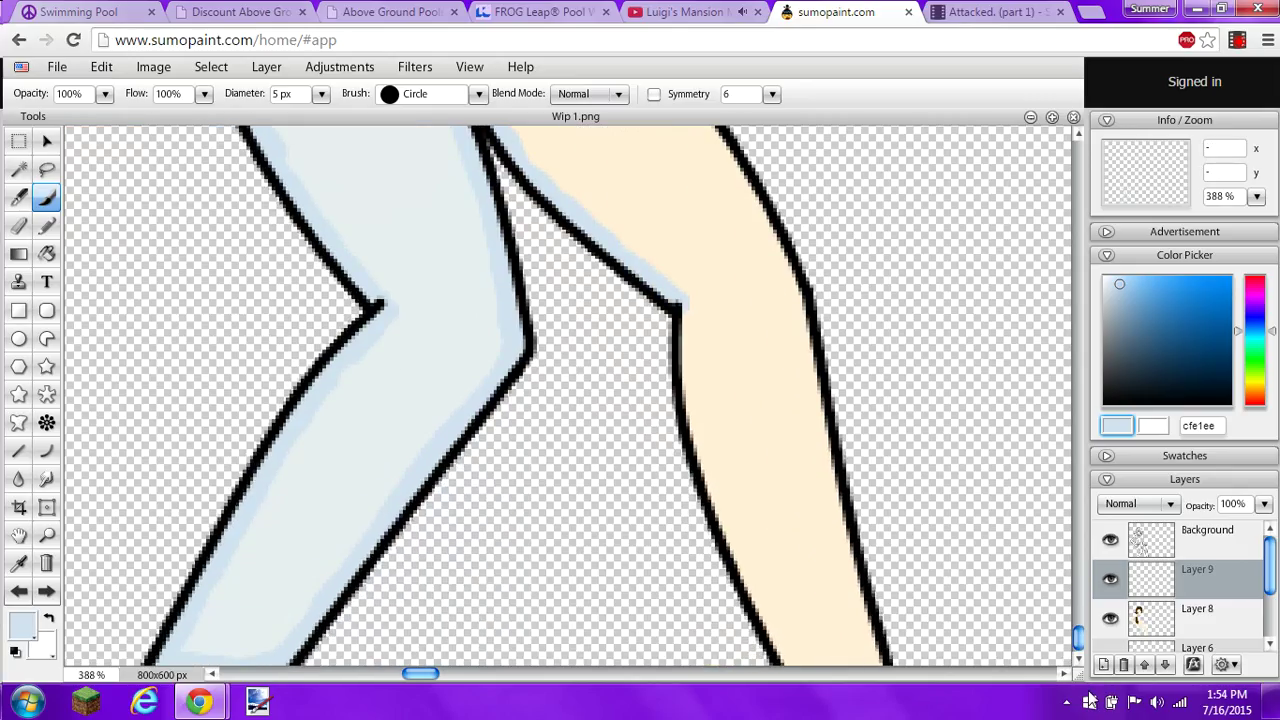
{"action": "mouse_move", "coordinate": [688, 309]}
{"action": "left_mouse_down"}
{"action": "mouse_move", "coordinate": [699, 432]}
{"action": "mouse_move", "coordinate": [687, 400]}
{"action": "mouse_move", "coordinate": [723, 506]}
{"action": "mouse_move", "coordinate": [711, 477]}
{"action": "mouse_move", "coordinate": [711, 491]}
{"action": "mouse_move", "coordinate": [790, 658]}
{"action": "left_mouse_up"}
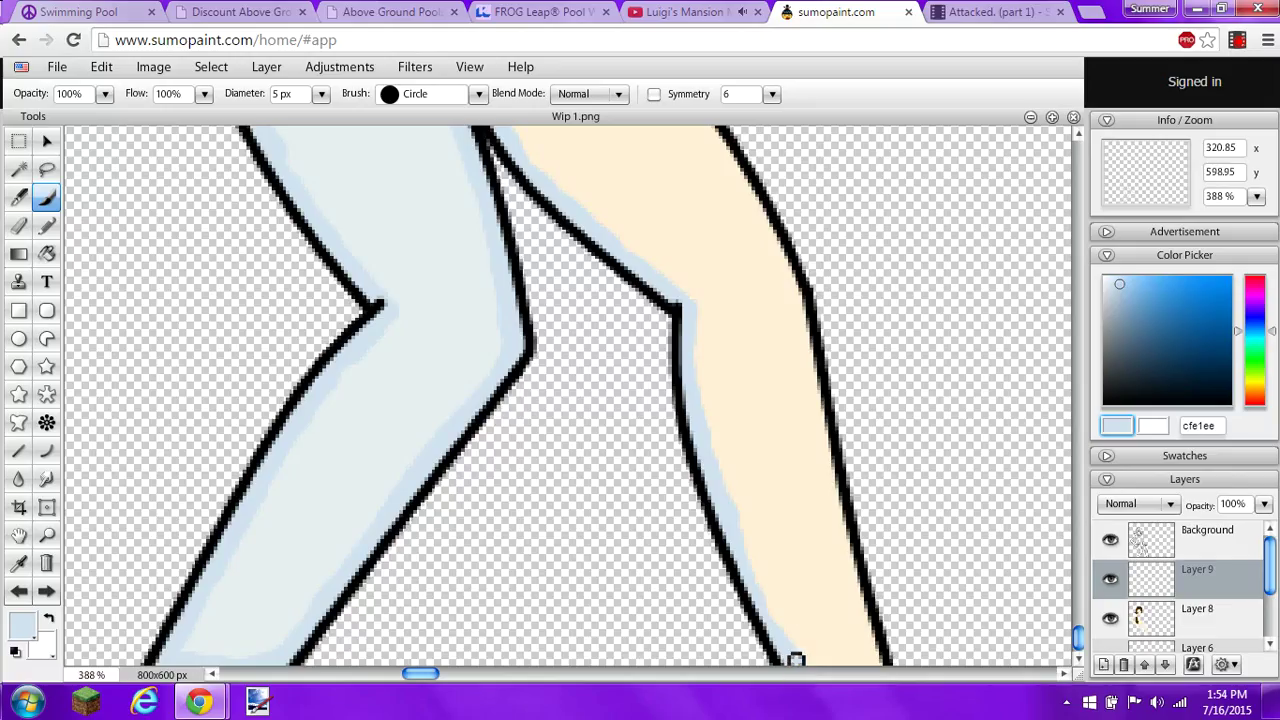
- Trace cfe1ee across the straight leg's lower end and along its outer edge between the knee and lower calf
{"action": "left_click", "coordinate": [19, 228]}
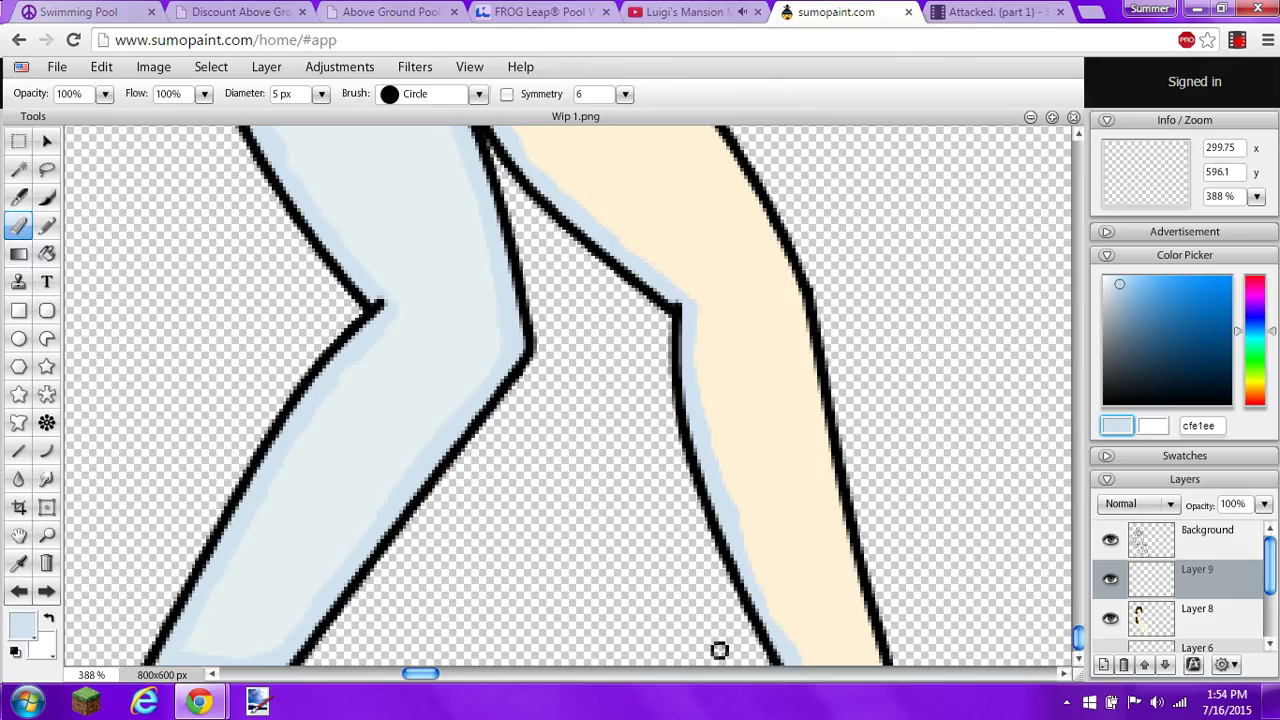
{"action": "left_click", "coordinate": [47, 201]}
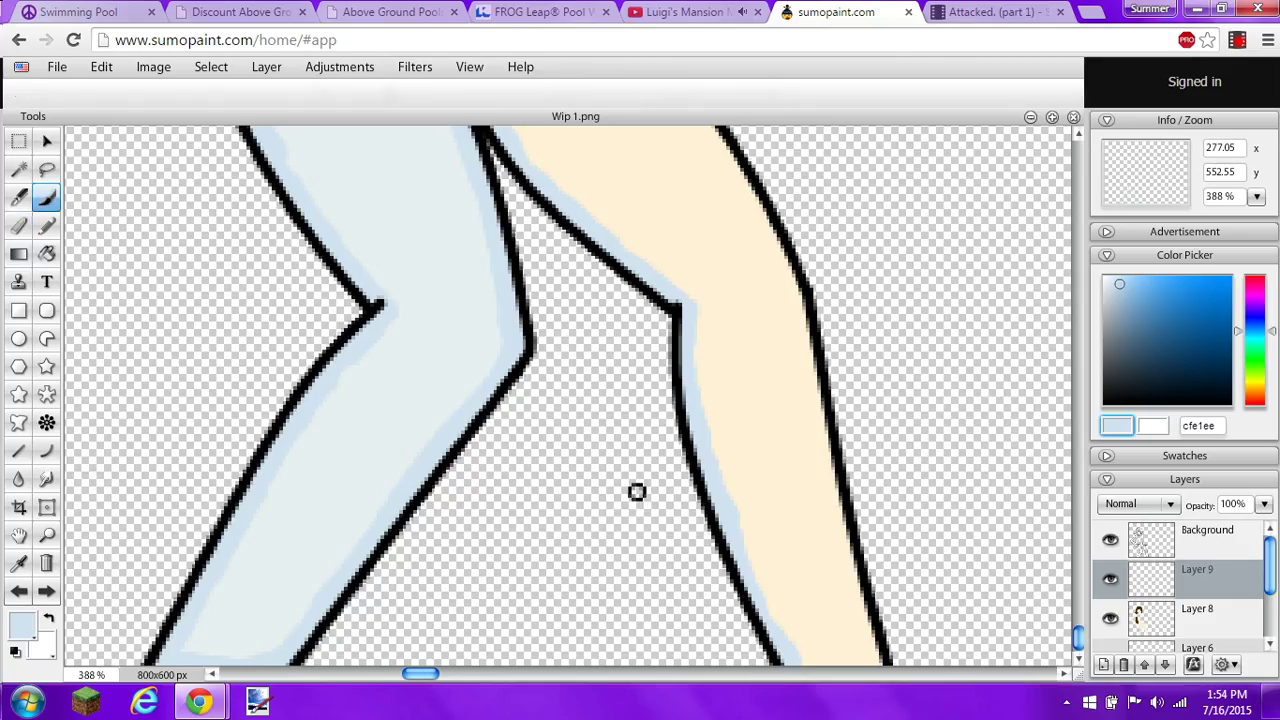
{"action": "mouse_move", "coordinate": [817, 659]}
{"action": "left_mouse_down"}
{"action": "mouse_move", "coordinate": [877, 658]}
{"action": "mouse_move", "coordinate": [835, 660]}
{"action": "left_mouse_up"}
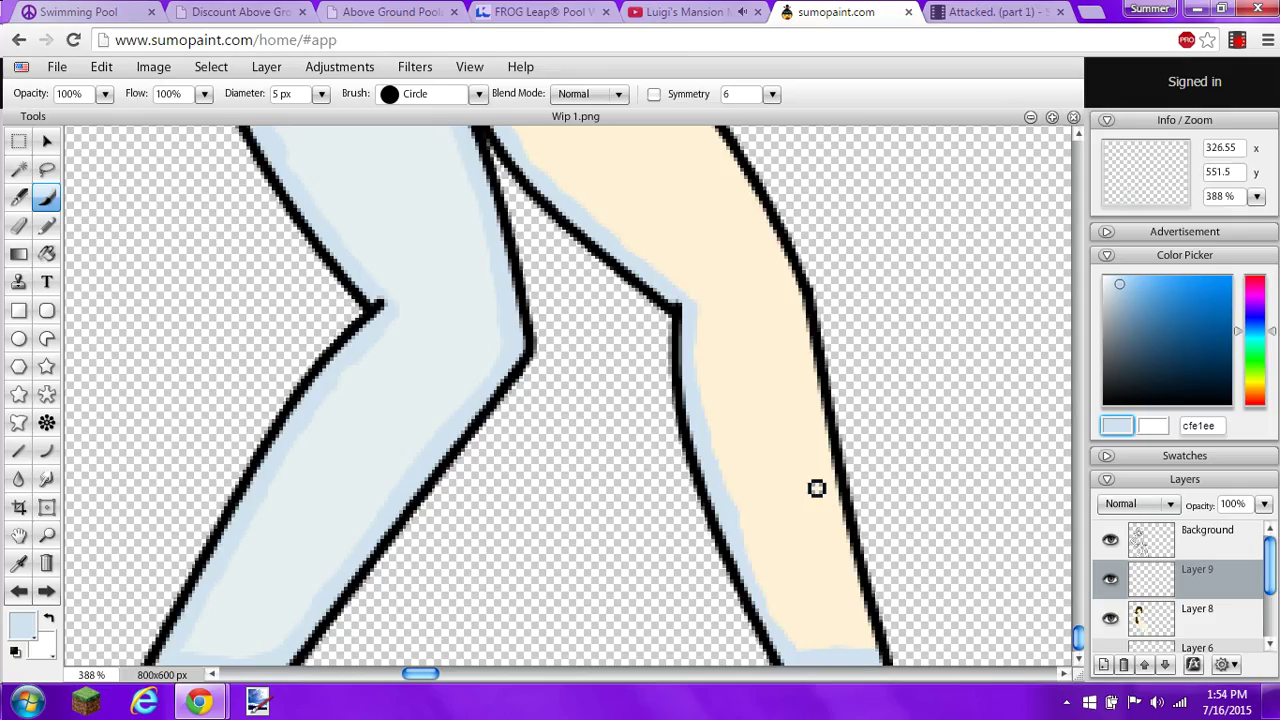
{"action": "left_click_drag", "start_coordinate": [794, 293], "coordinate": [814, 411]}
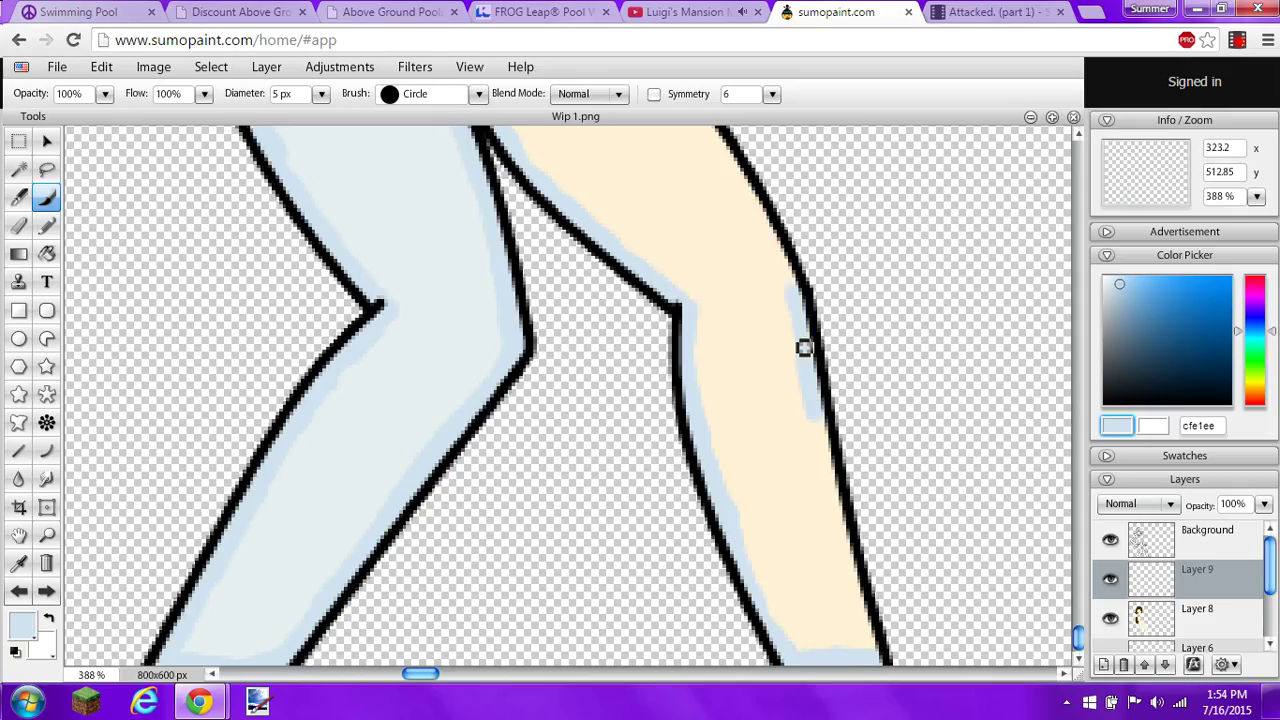
{"action": "left_click_drag", "start_coordinate": [804, 347], "coordinate": [879, 660]}
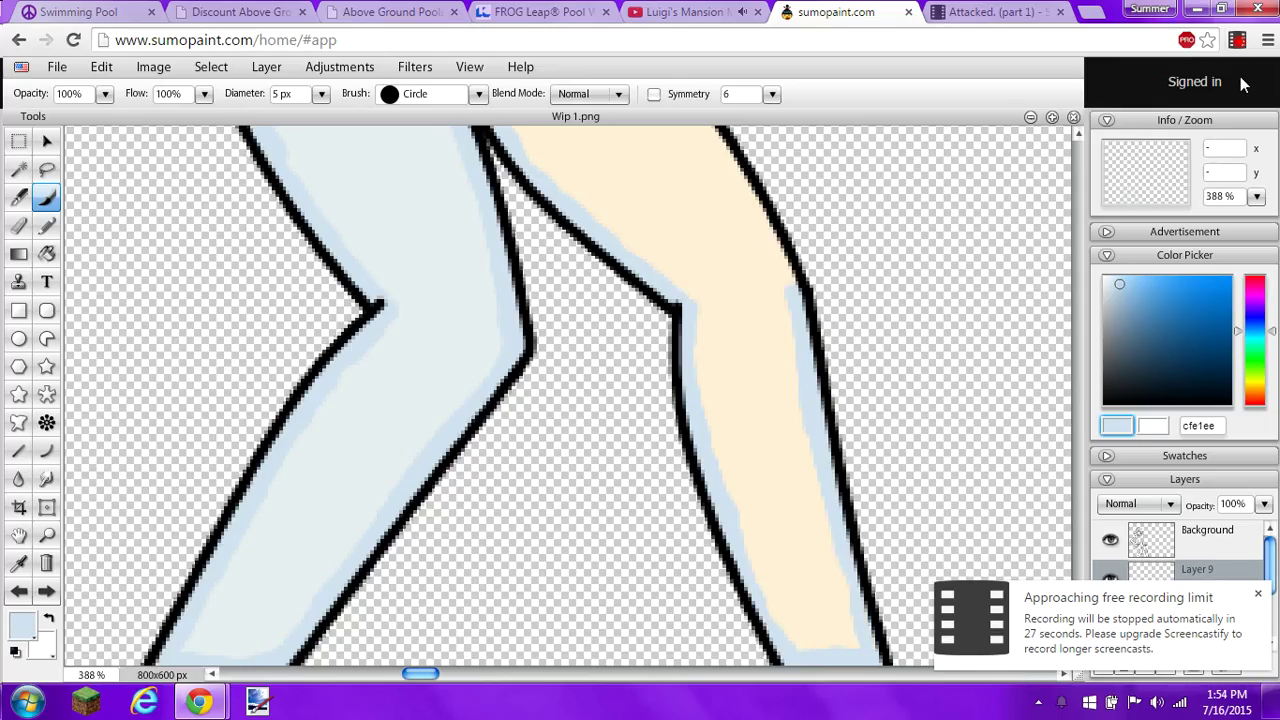
{"action": "left_click", "coordinate": [1236, 42]}
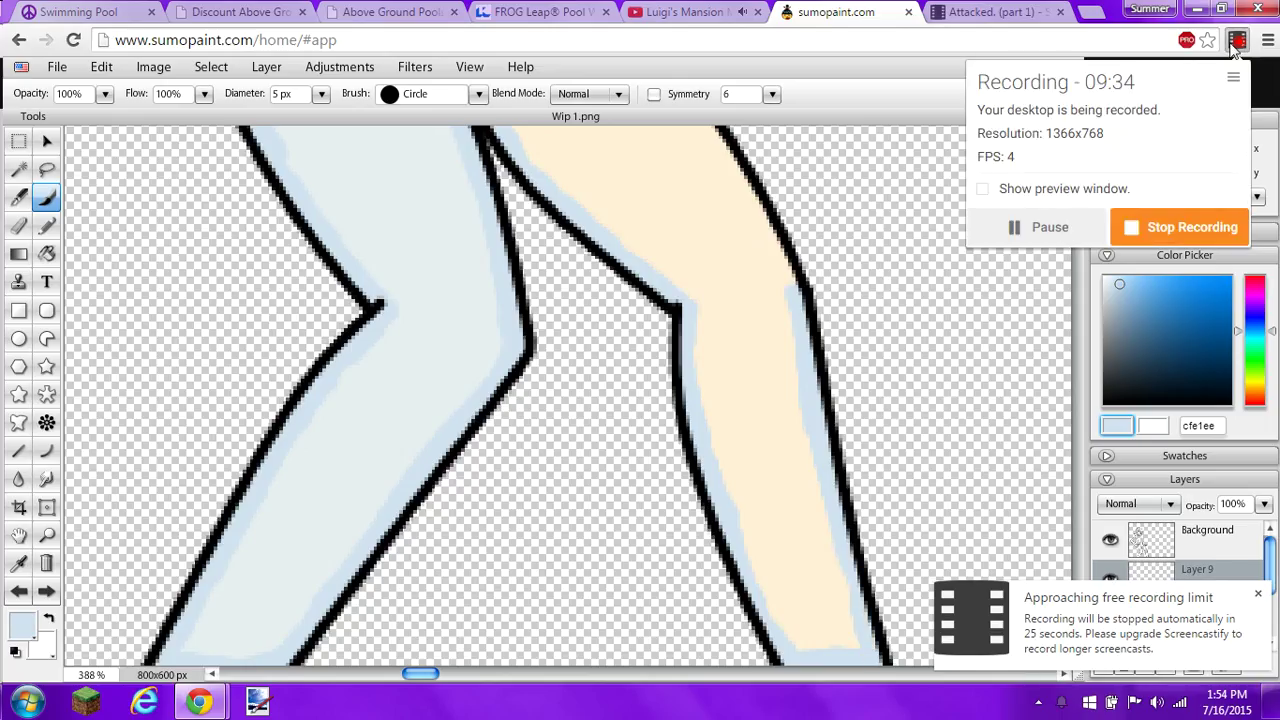